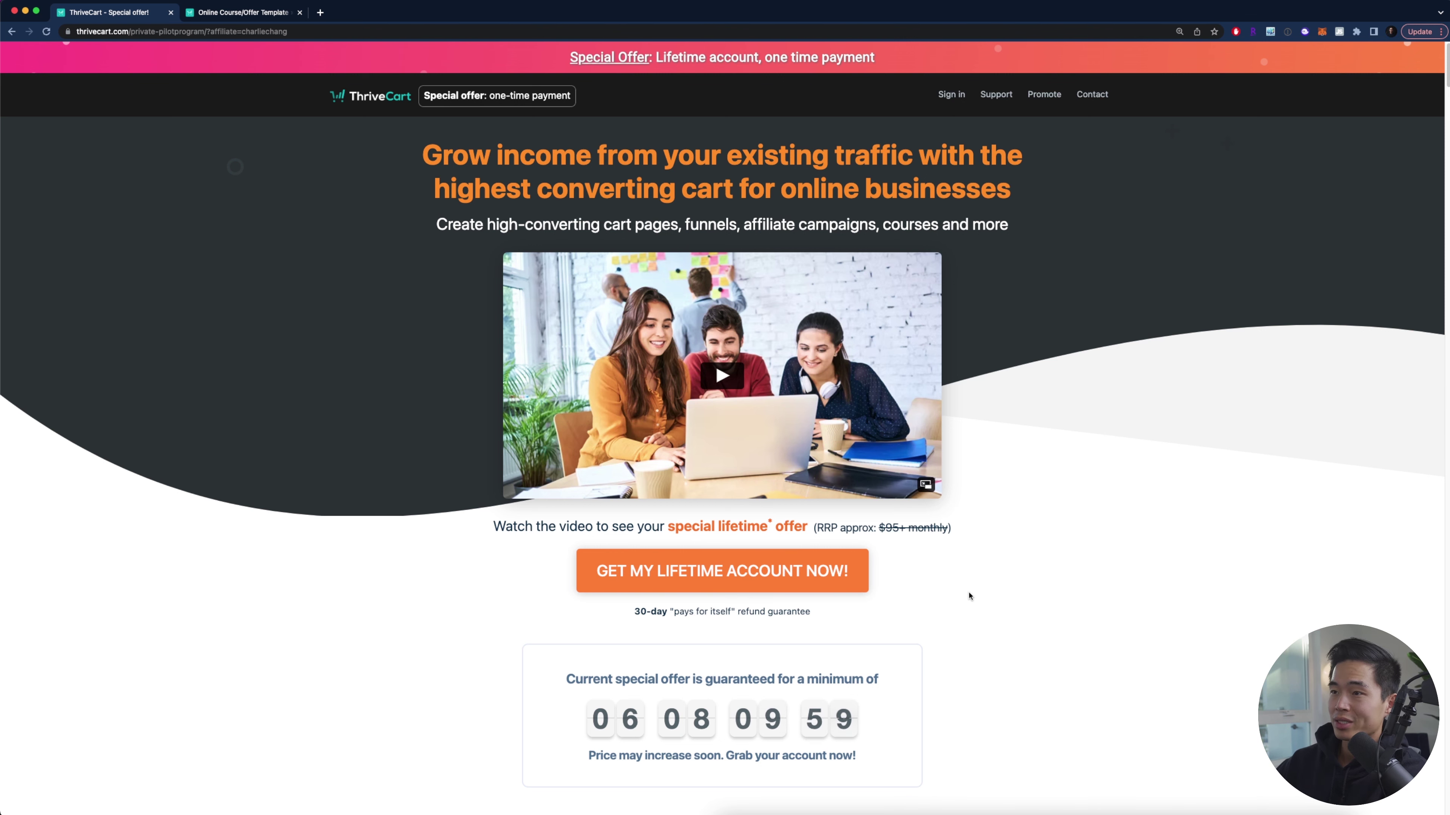
Step: Copy the Online Course/Offer Template's share link from its template page
{"action": "scroll", "coordinate": [969, 596], "scroll_direction": "down", "scroll_amount": 20}
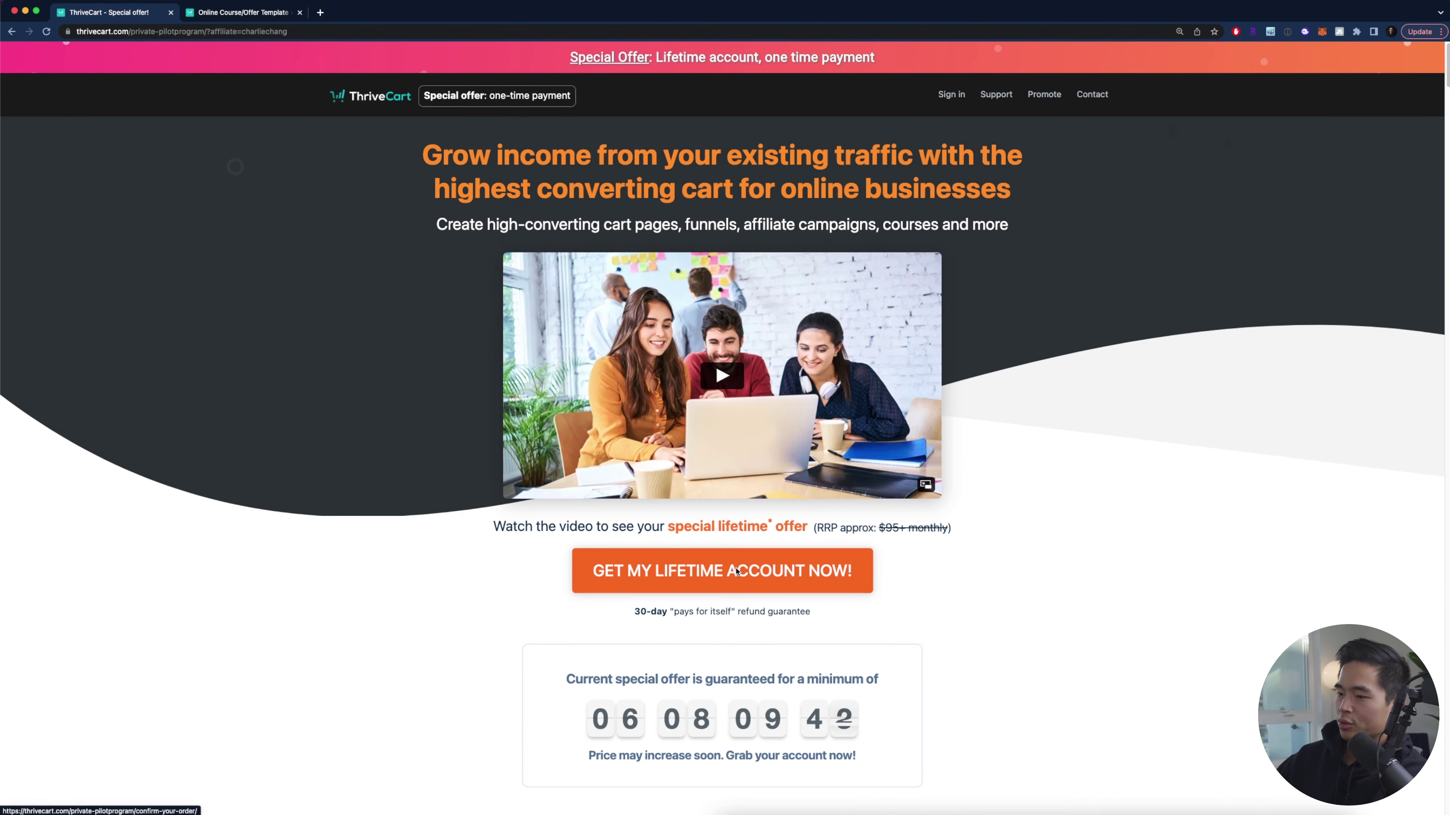
{"action": "left_click", "coordinate": [741, 573]}
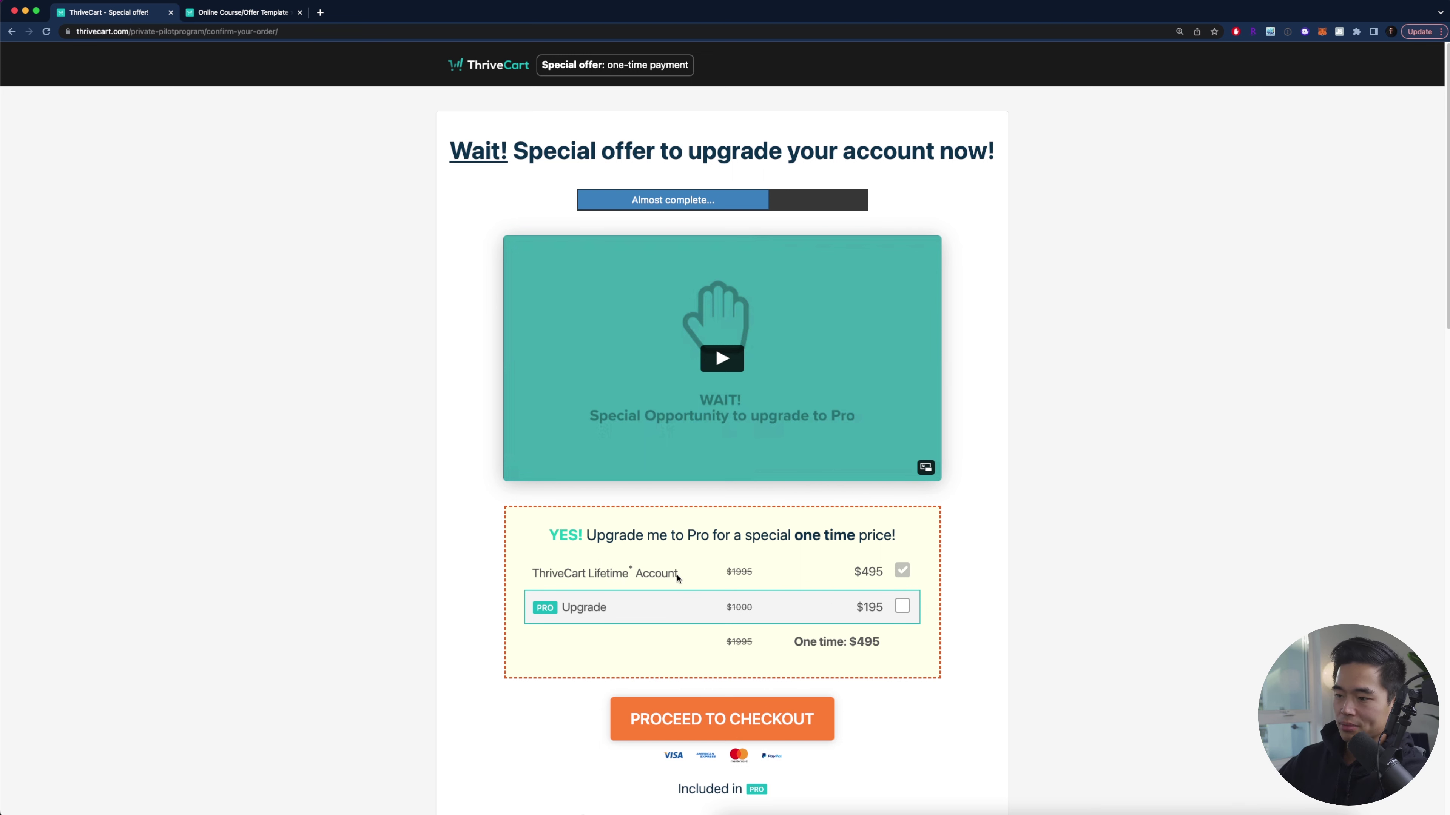
{"action": "key", "text": "ctrl+Tab"}
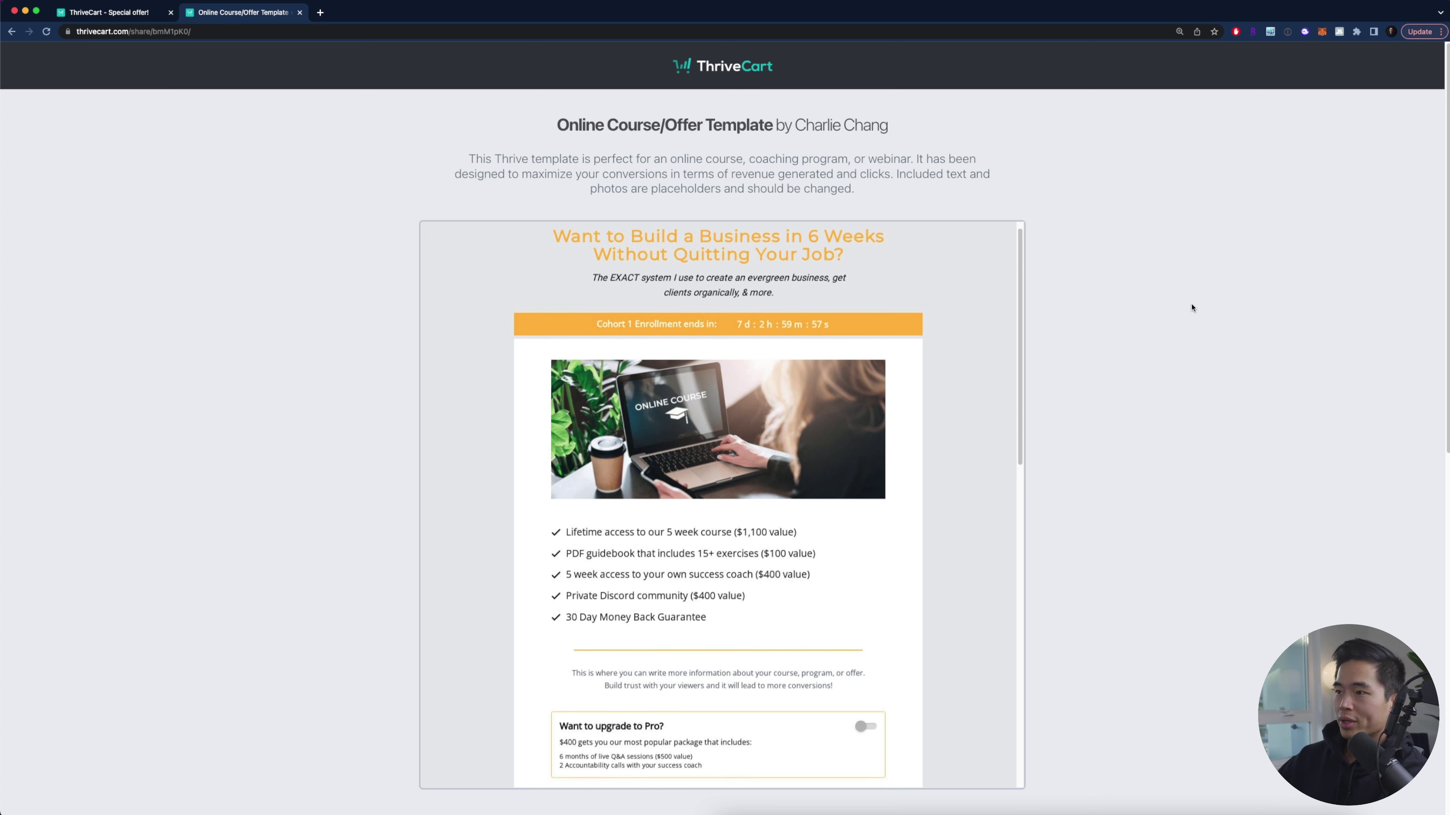
{"action": "scroll", "coordinate": [1190, 297], "scroll_direction": "down", "scroll_amount": 10}
{"action": "scroll", "coordinate": [1189, 281], "scroll_direction": "down", "scroll_amount": 2}
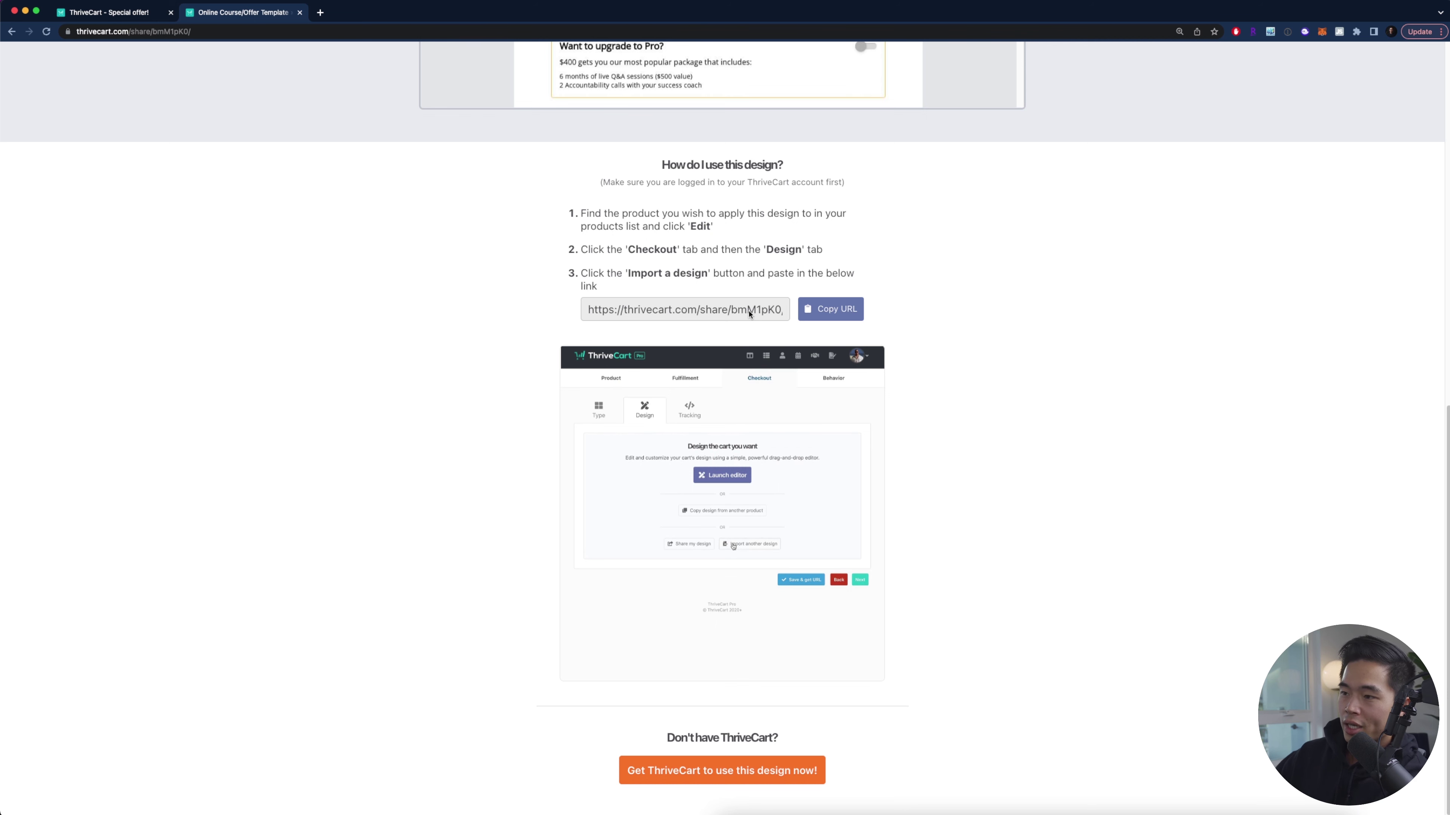
{"action": "left_click", "coordinate": [832, 316]}
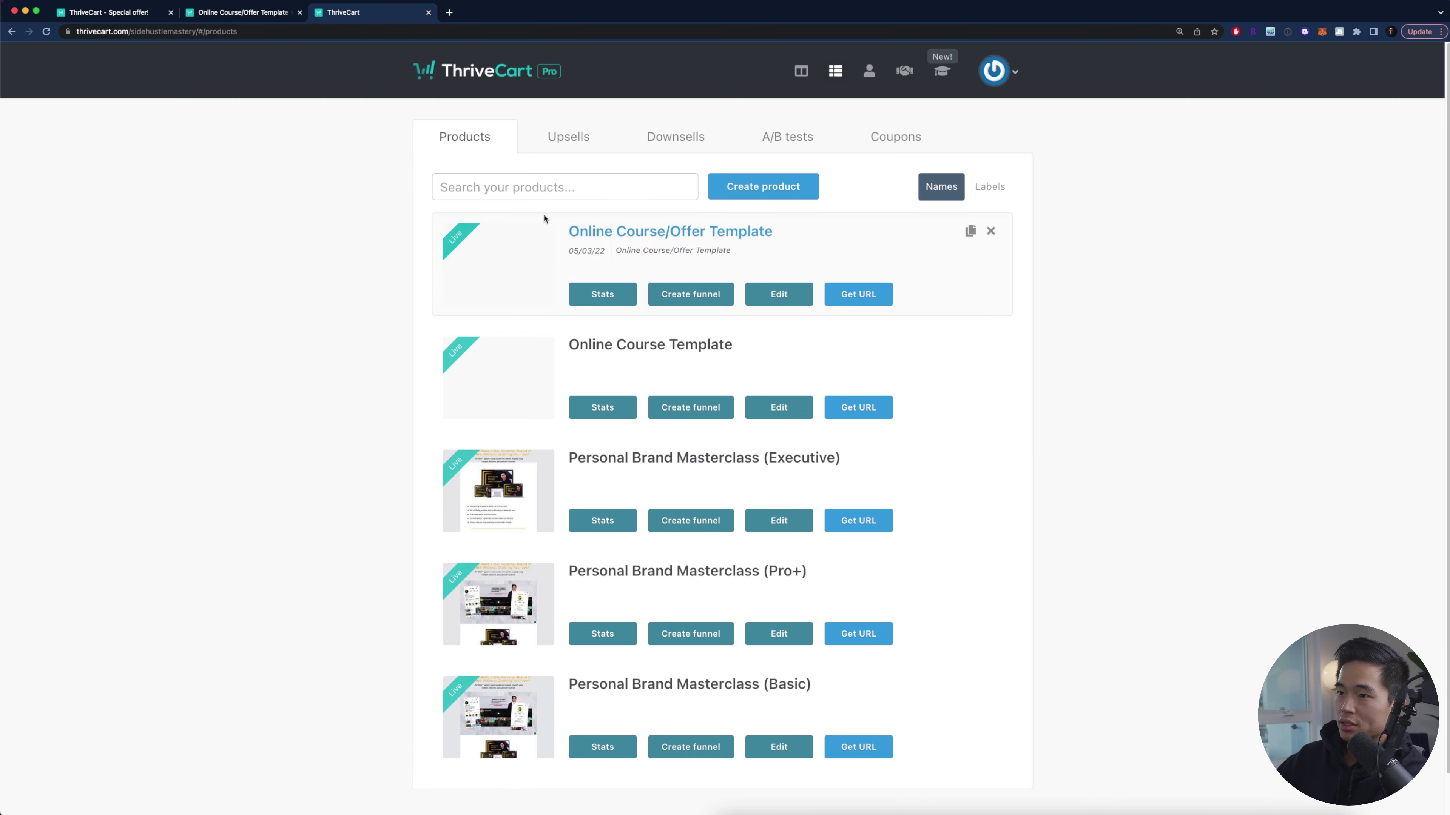
Step: Search the products for Test Product, then create a new digital product
{"action": "left_click", "coordinate": [565, 187]}
{"action": "type", "text": "Test Product"}
{"action": "left_click", "coordinate": [792, 192]}
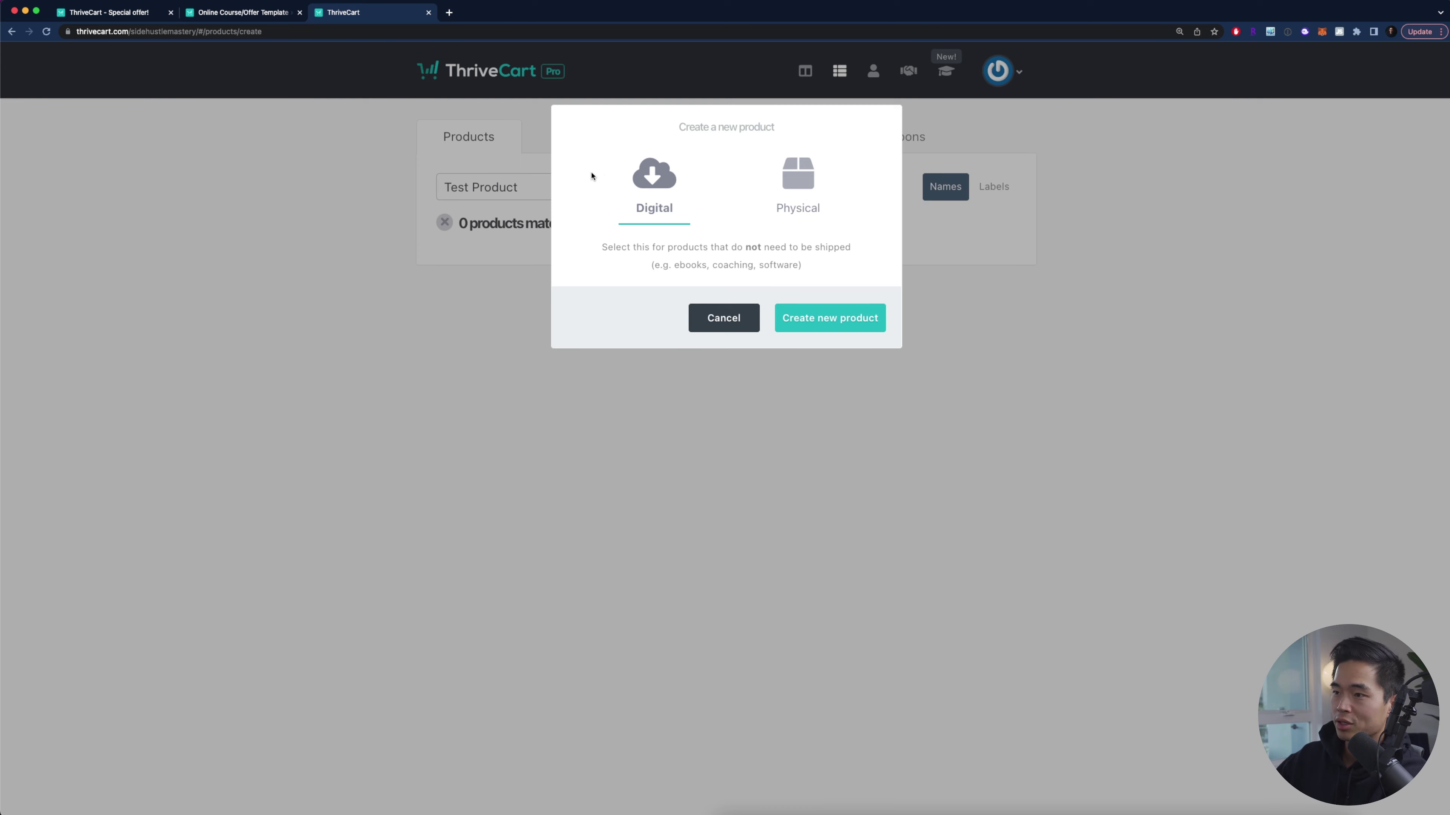
{"action": "left_click", "coordinate": [851, 315]}
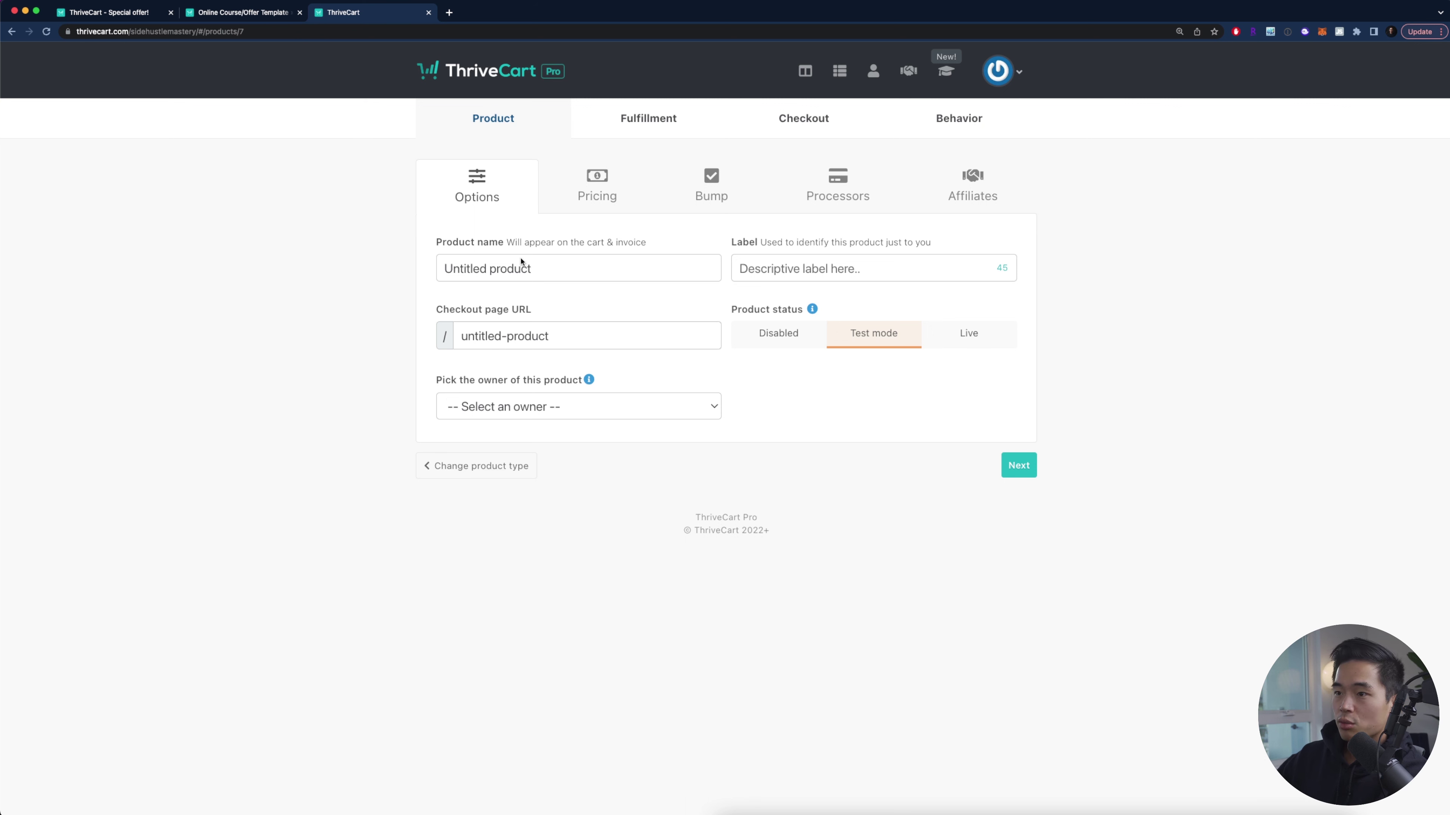
Step: Name it Test Product, label it 'This is for a test', and set checkout URL test-product
{"action": "triple_click", "coordinate": [502, 269]}
{"action": "key", "text": "BackSpace"}
{"action": "type", "text": "Test Product"}
{"action": "left_click", "coordinate": [883, 274]}
{"action": "type", "text": "This is for a test"}
{"action": "left_click", "coordinate": [594, 338]}
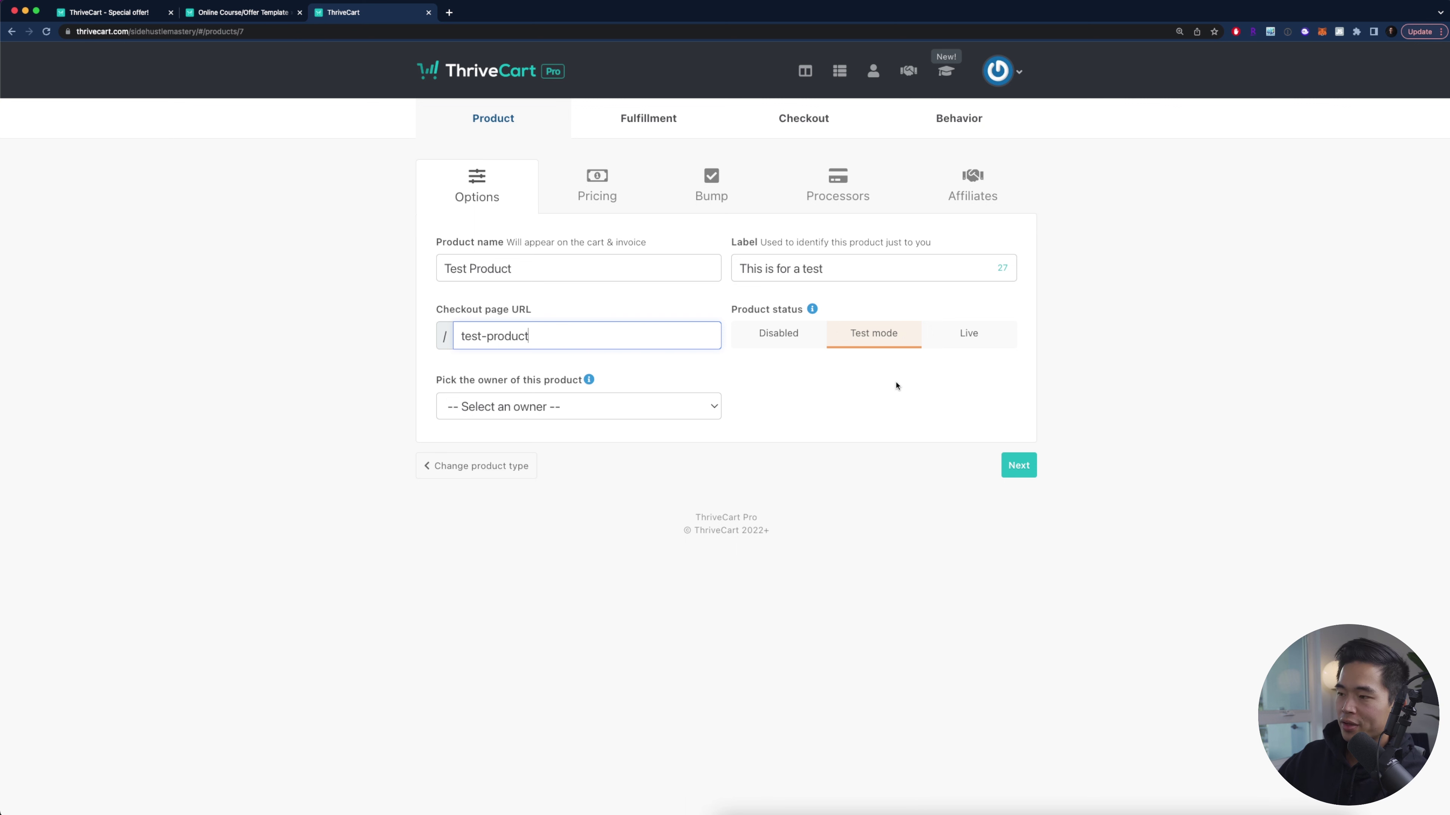
{"action": "left_click", "coordinate": [628, 462]}
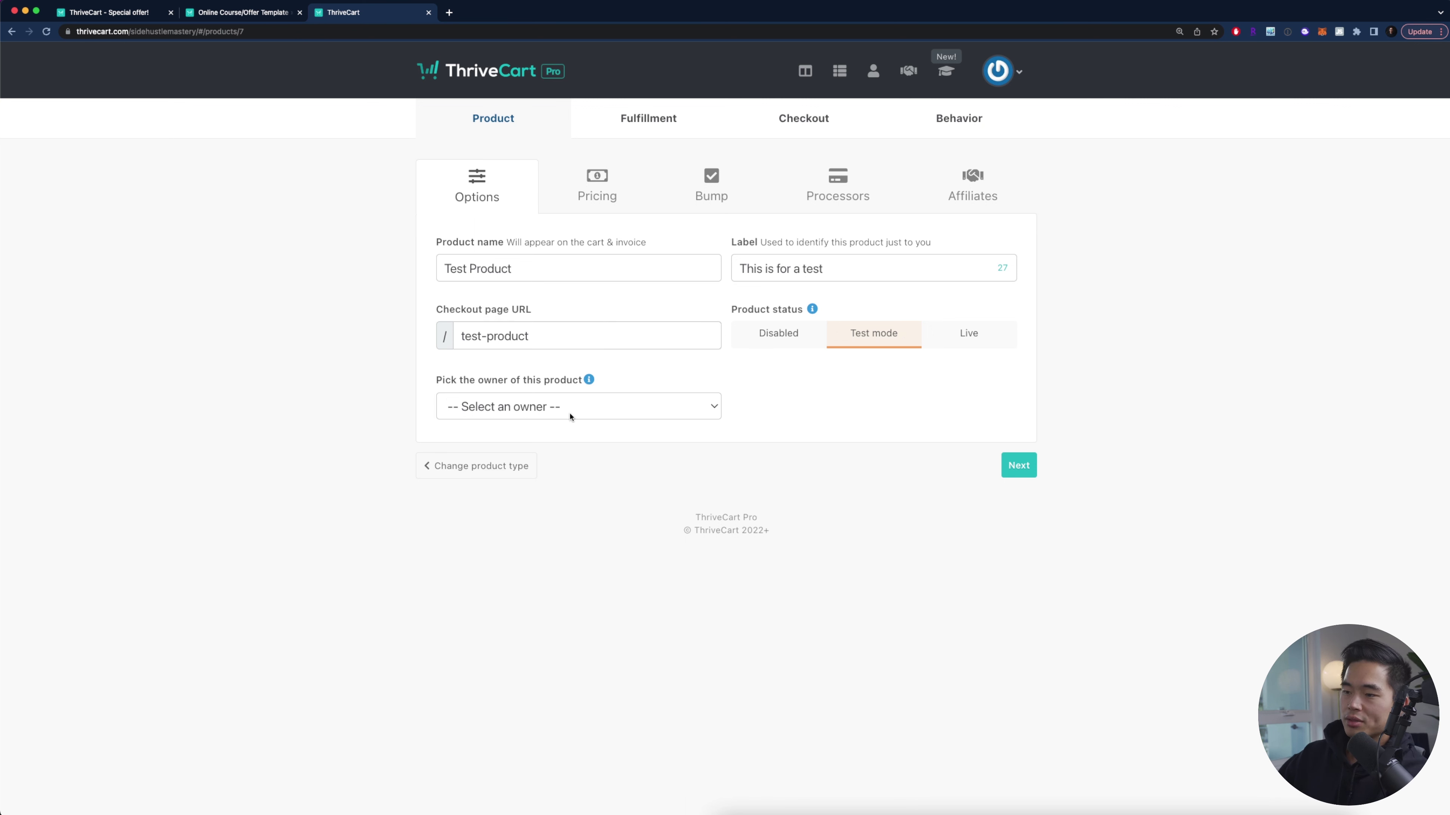
Step: Set the price to 597 in USD with no trial period
{"action": "left_click", "coordinate": [1022, 466]}
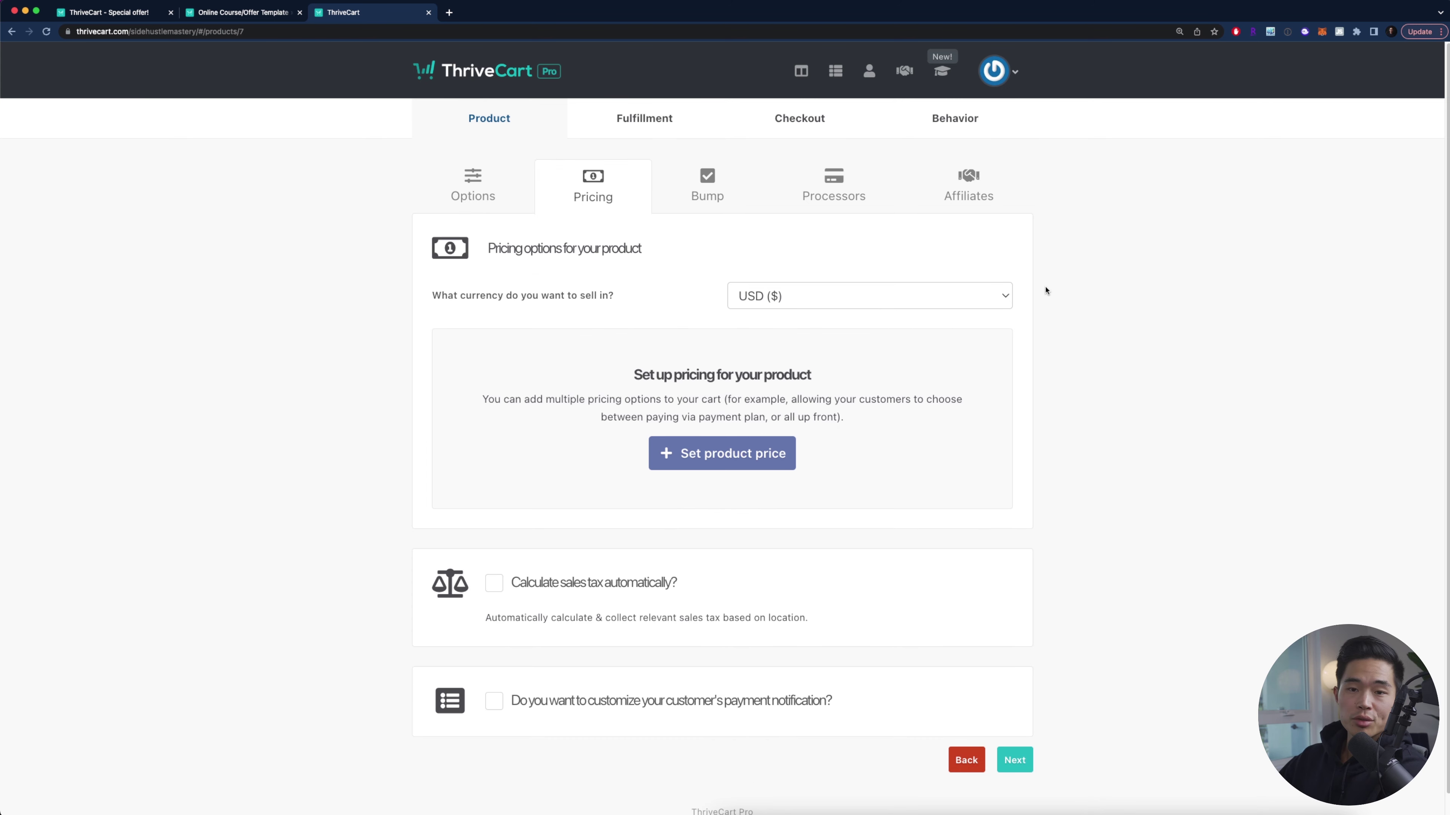
{"action": "left_click", "coordinate": [847, 289]}
{"action": "left_click", "coordinate": [836, 264]}
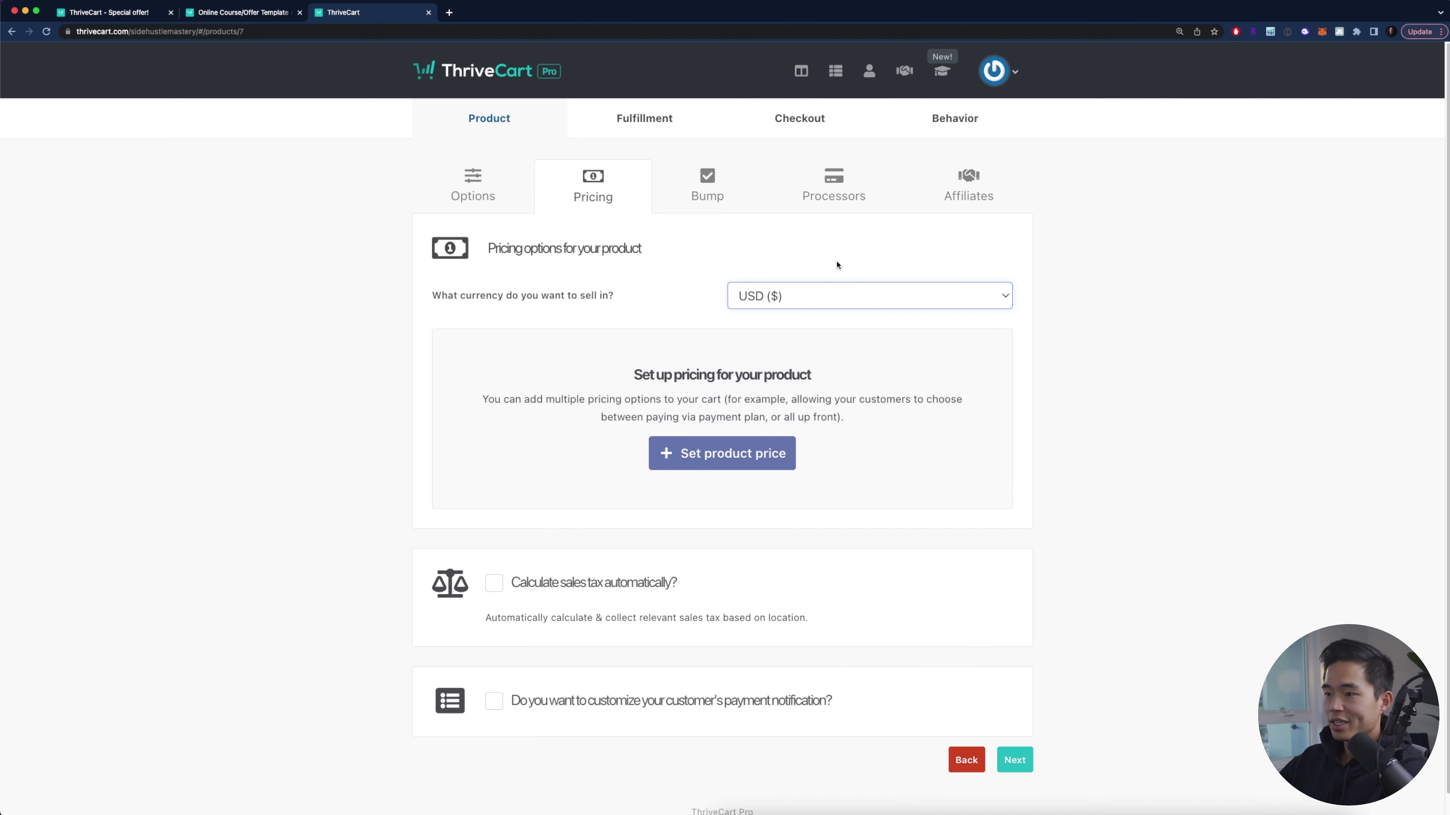
{"action": "left_click", "coordinate": [727, 459]}
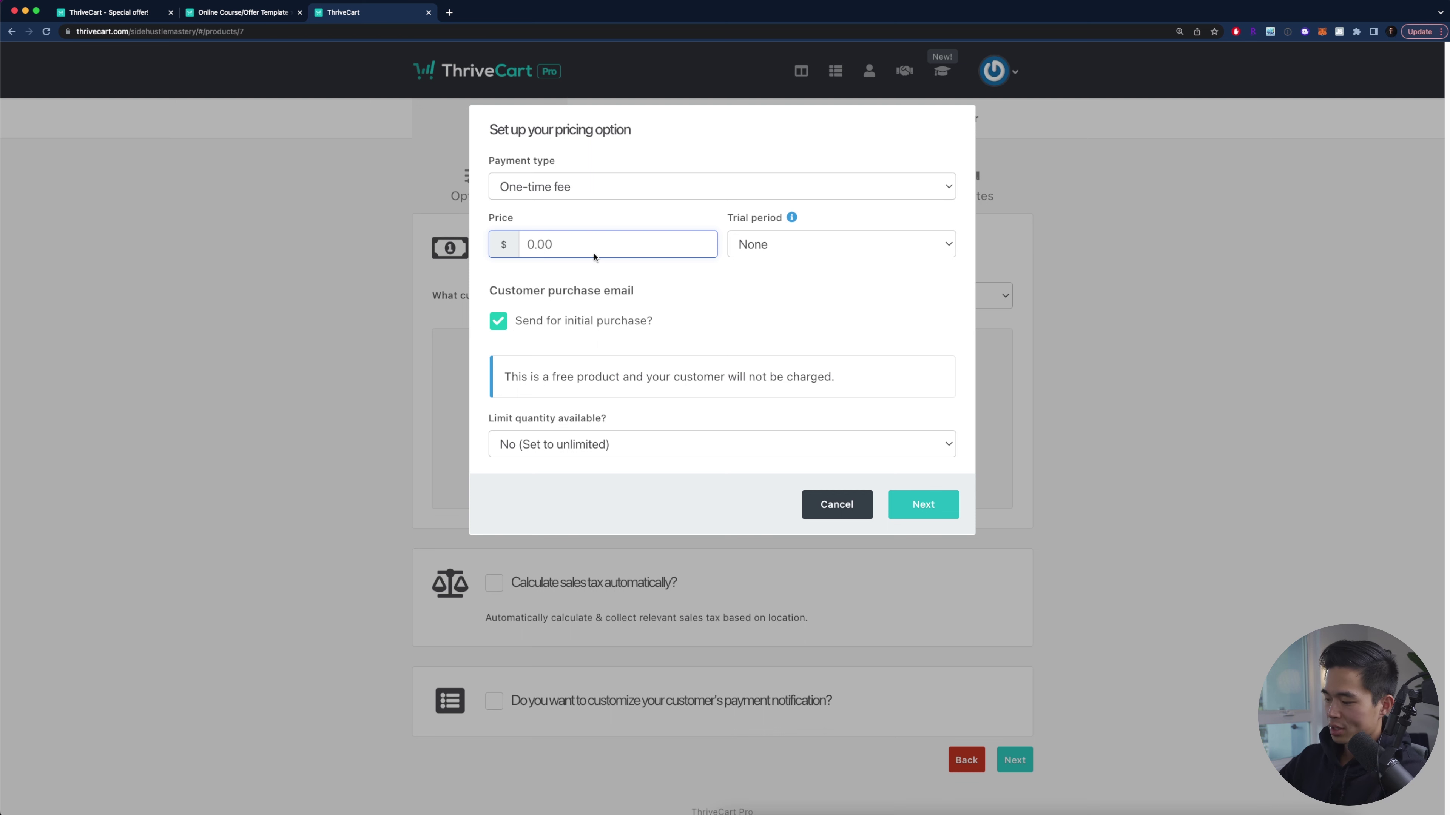
{"action": "type", "text": "597"}
{"action": "left_click", "coordinate": [799, 245]}
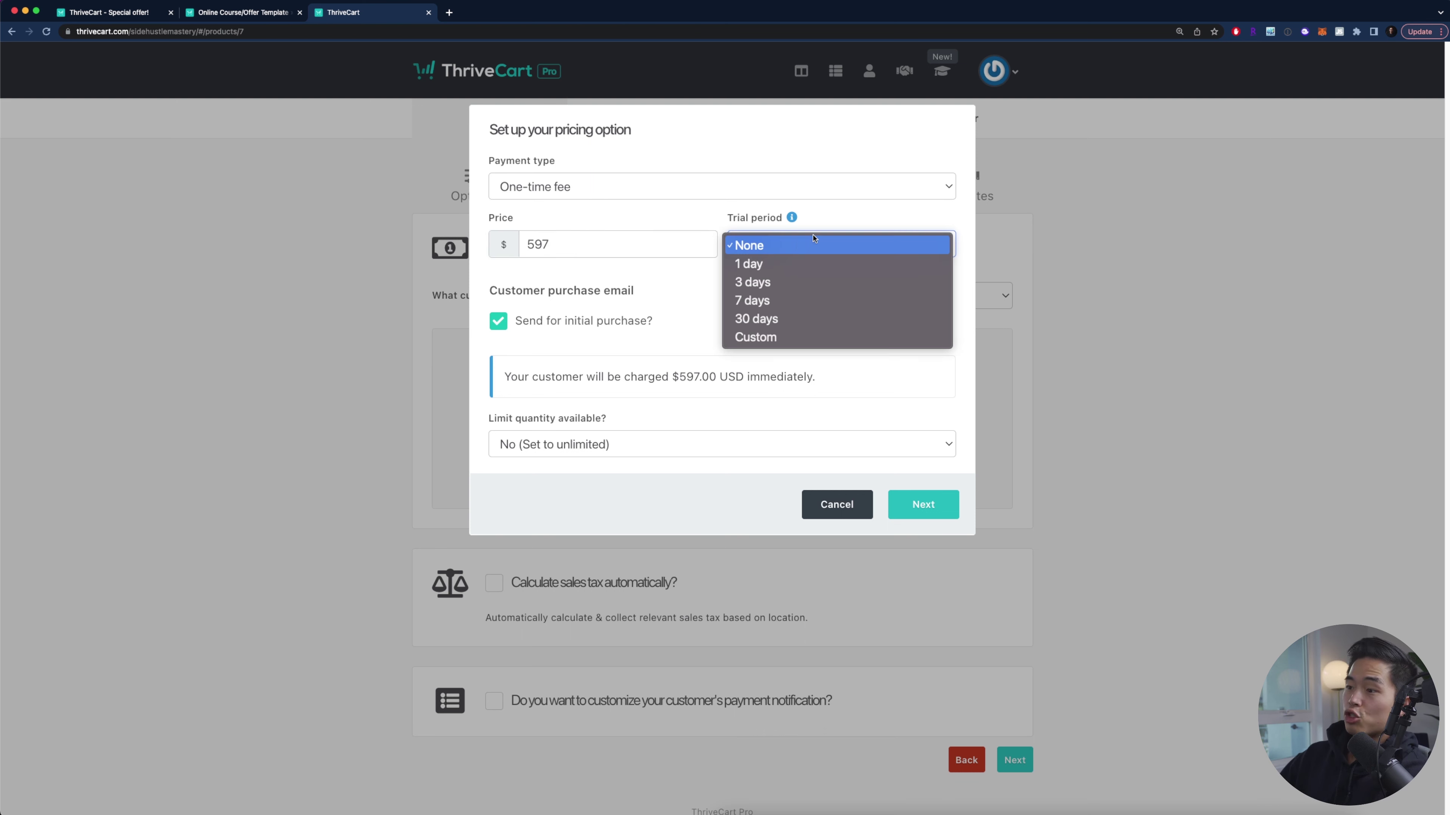
{"action": "left_click", "coordinate": [840, 224]}
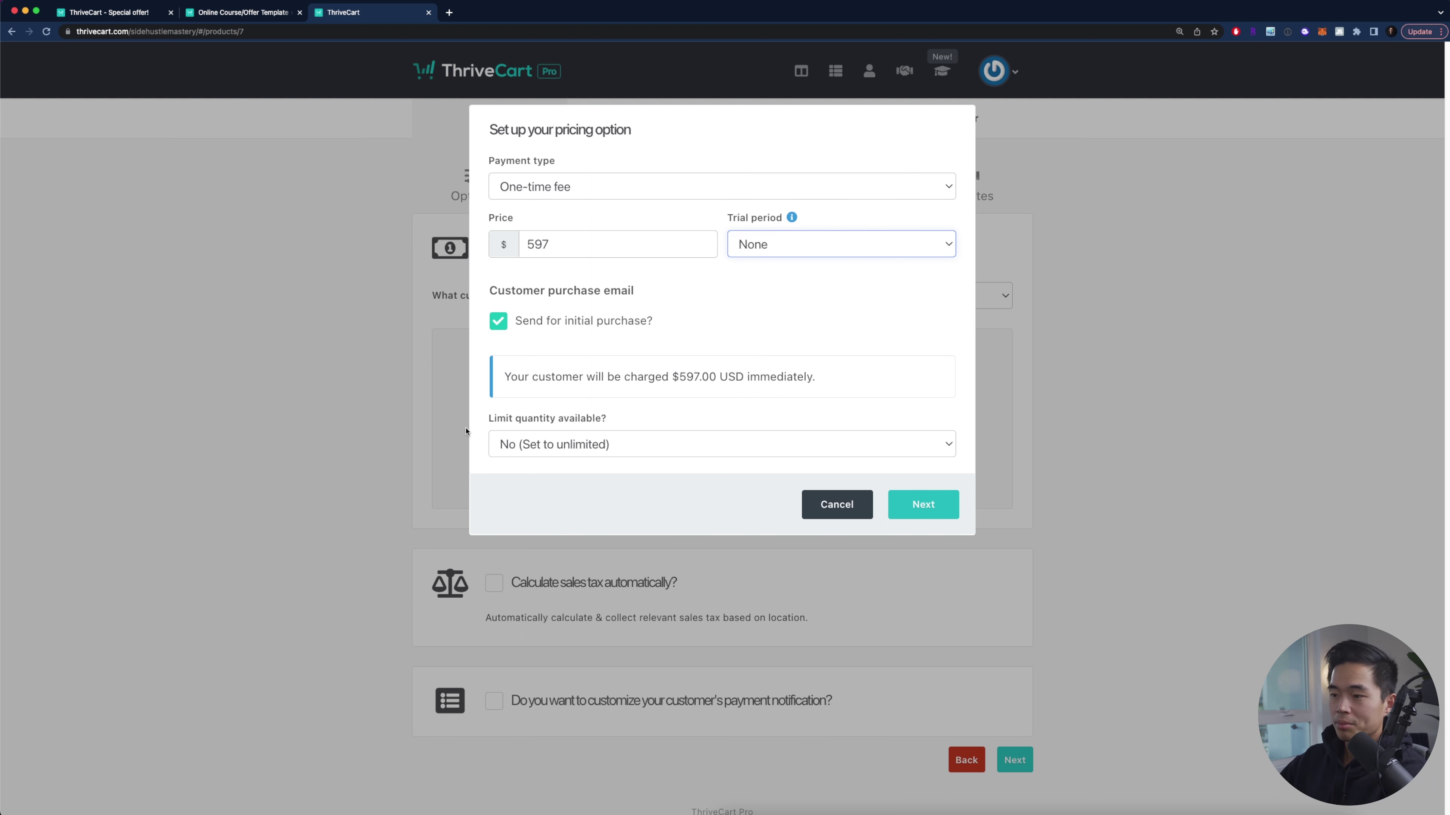
Step: Keep one purchase at a time and save the one-time $597.00 pricing option
{"action": "left_click", "coordinate": [923, 506]}
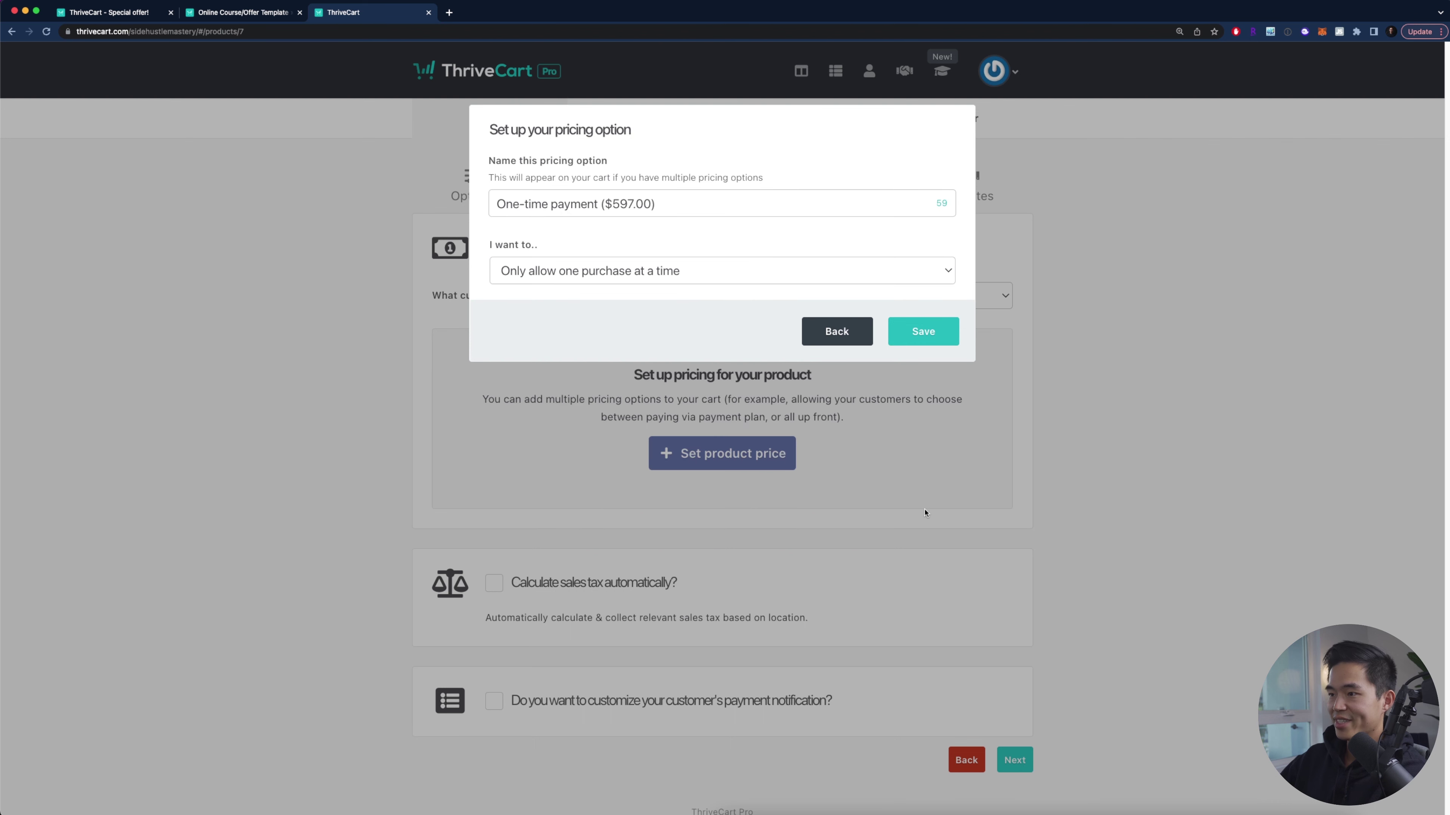
{"action": "left_click", "coordinate": [556, 280]}
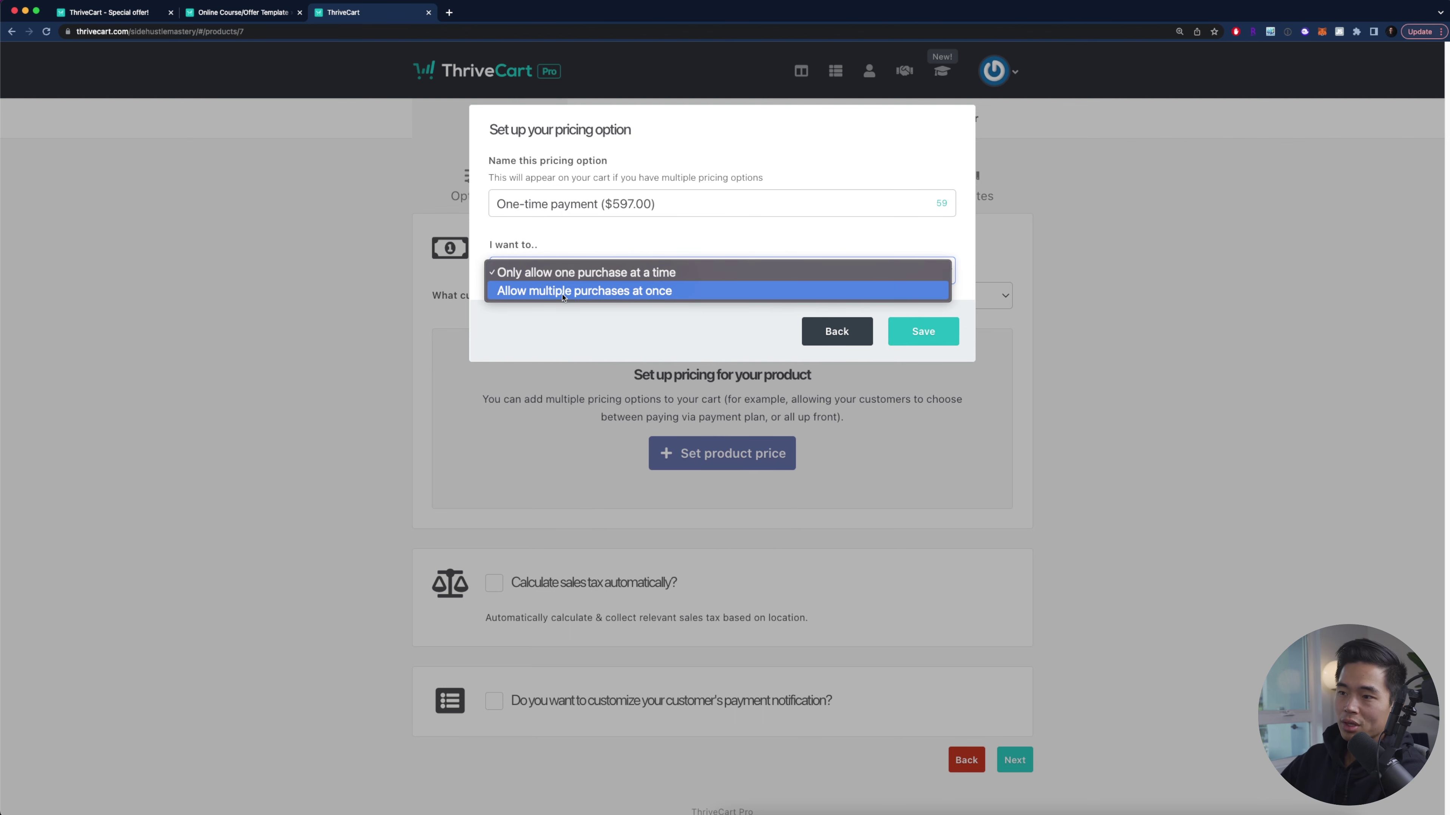
{"action": "left_click", "coordinate": [593, 331]}
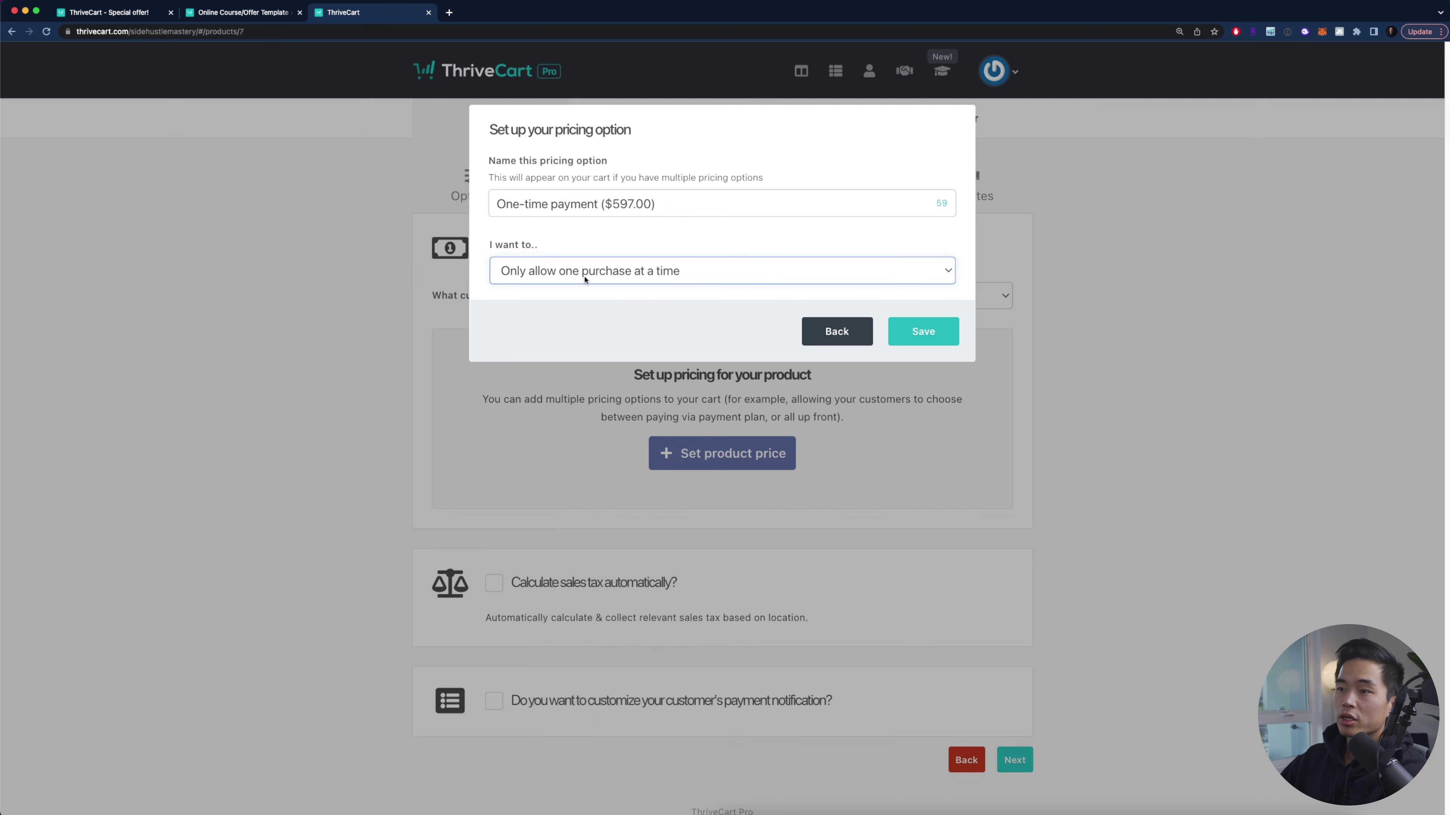
{"action": "left_click", "coordinate": [925, 334]}
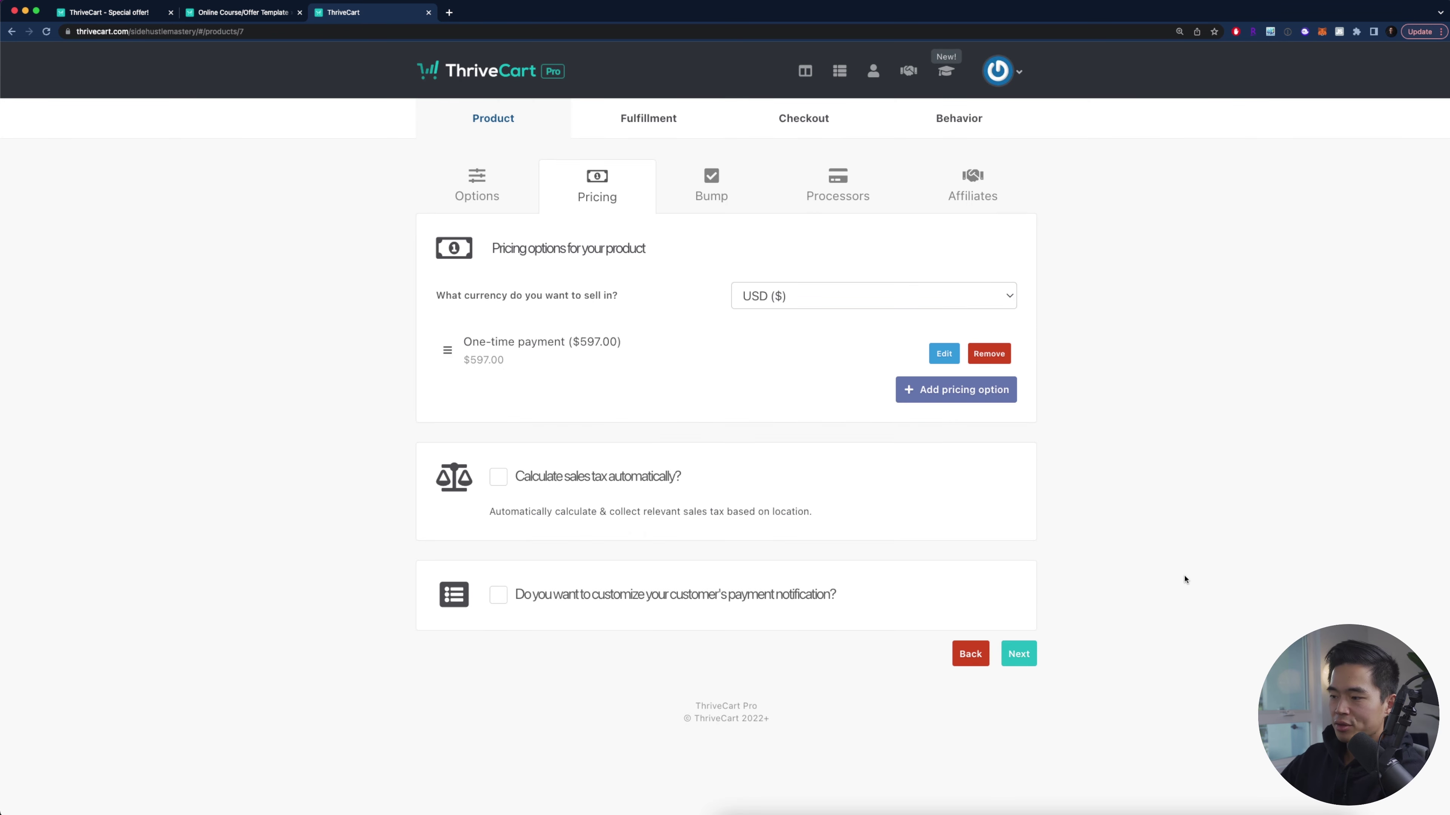
Step: Enable a digital bump offer named Pro Package priced at $300
{"action": "left_click", "coordinate": [1023, 662]}
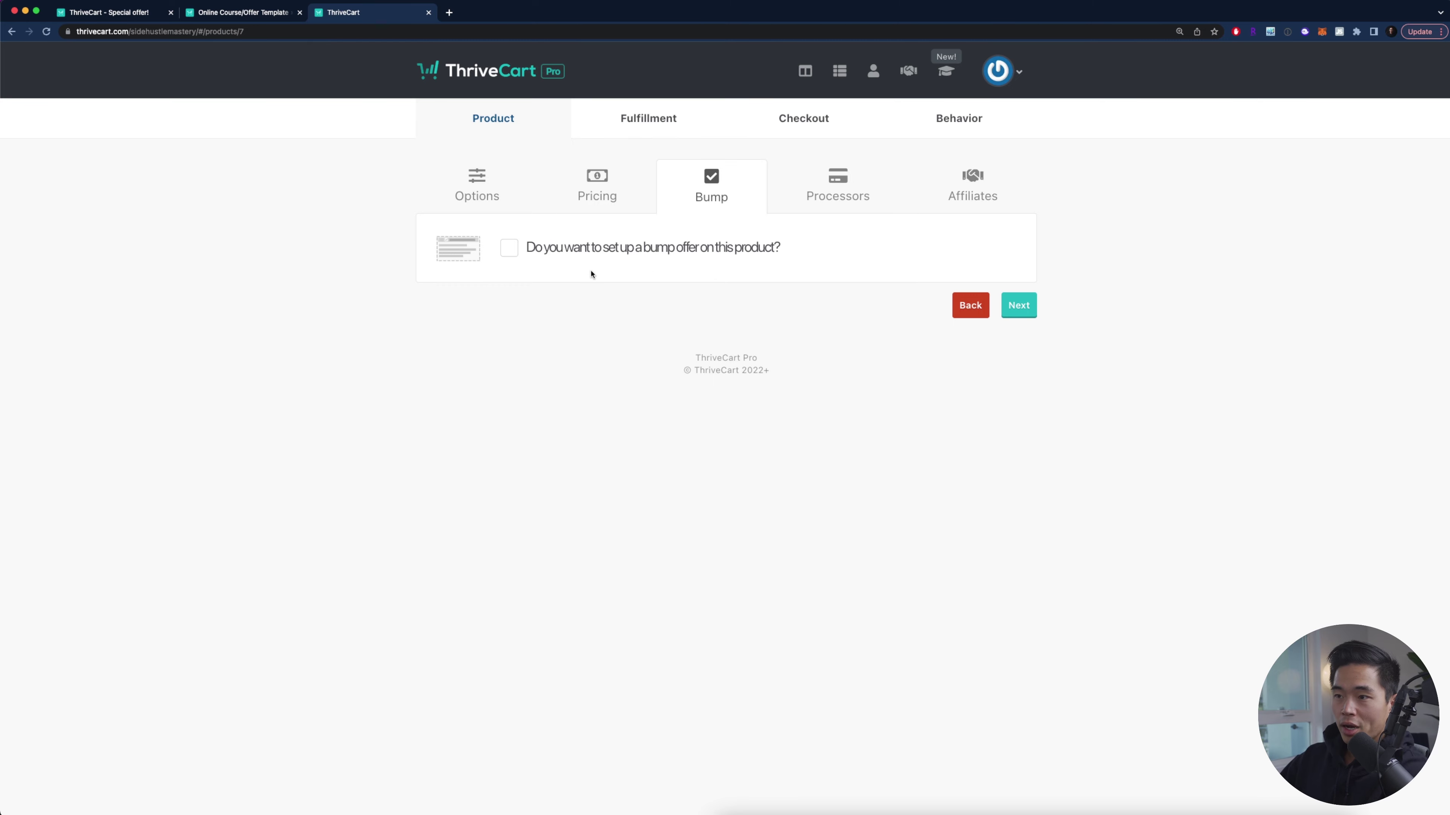
{"action": "left_click", "coordinate": [510, 250]}
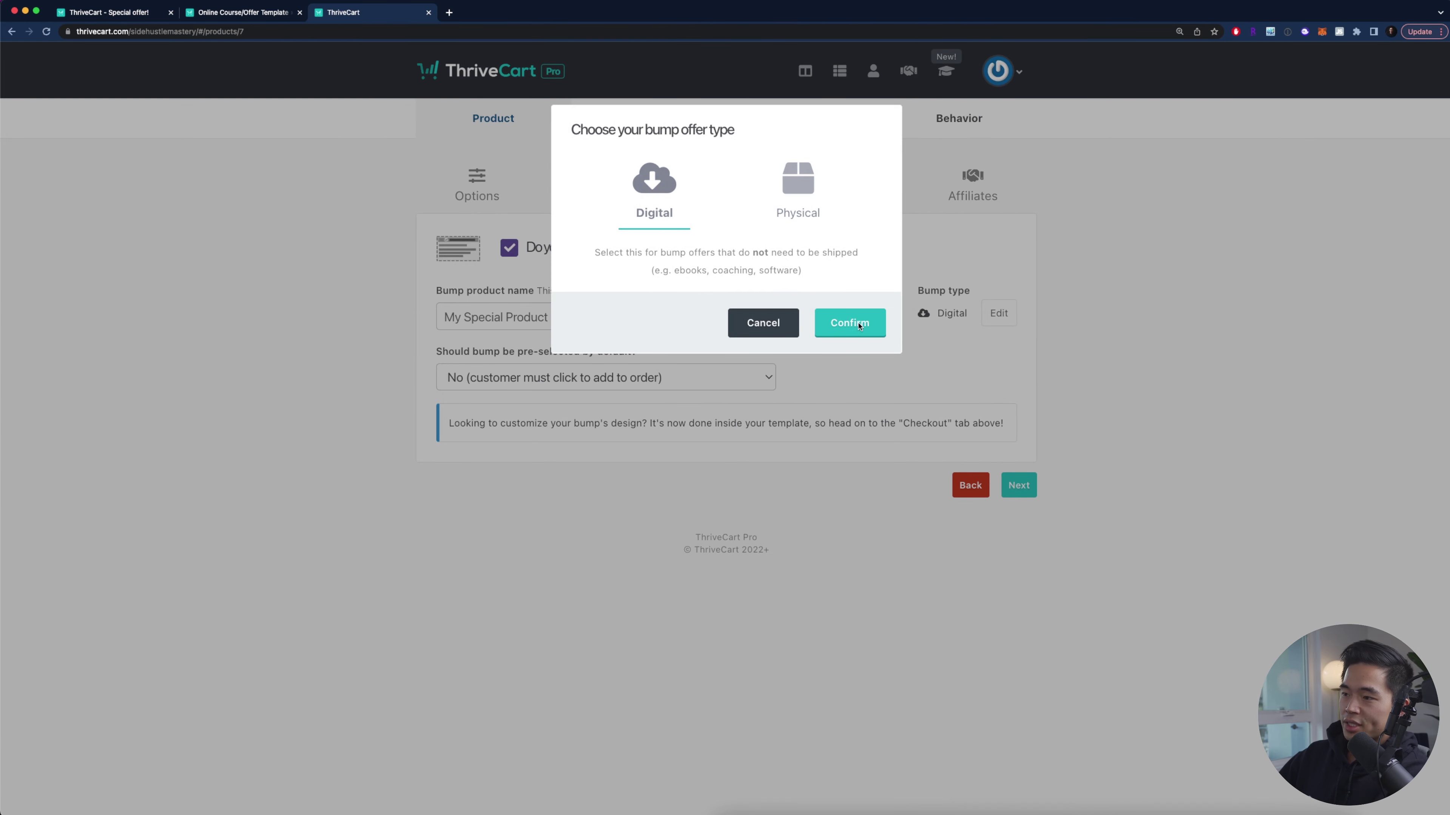
{"action": "left_click", "coordinate": [849, 323]}
{"action": "left_click", "coordinate": [552, 321]}
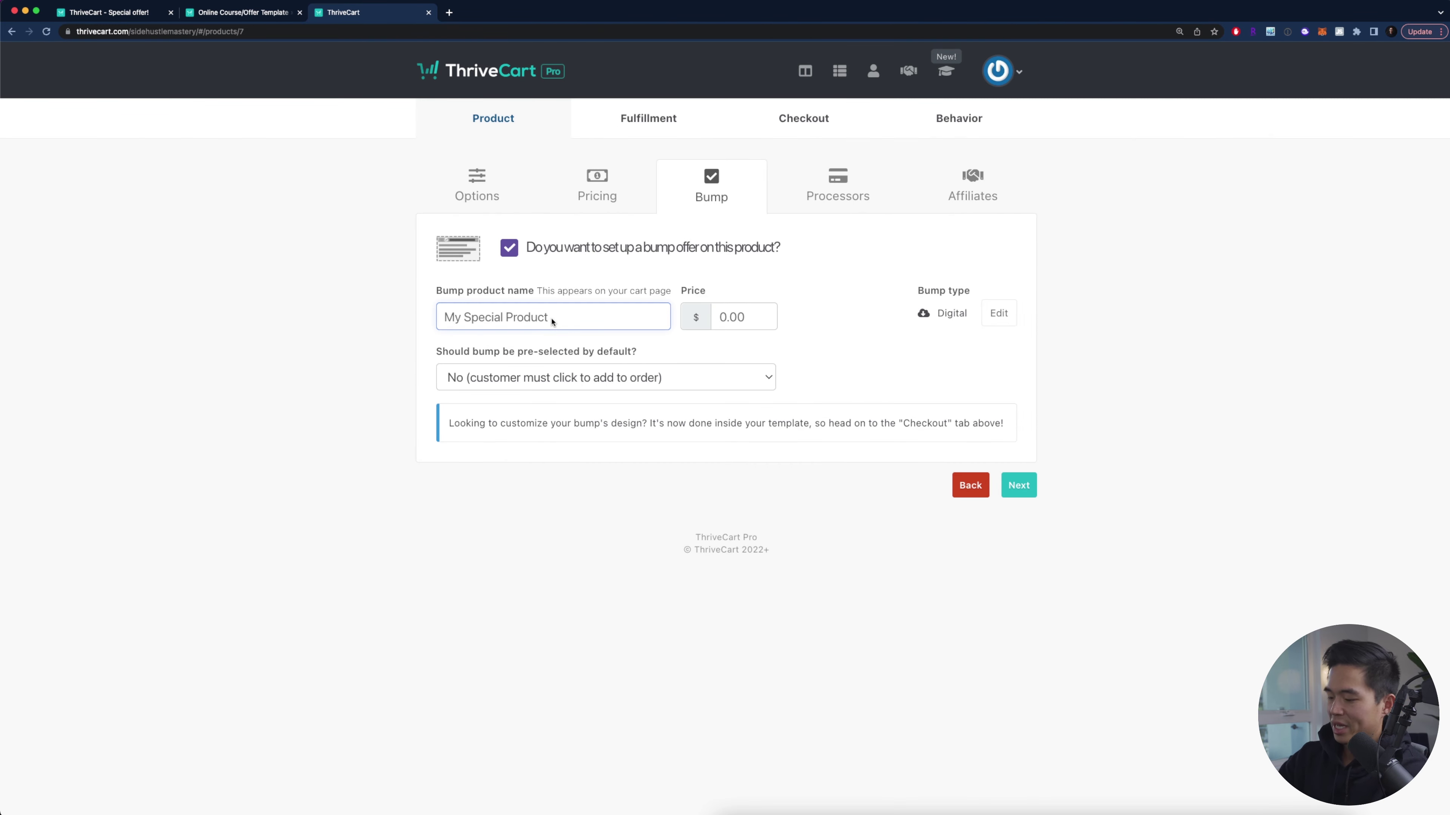
{"action": "left_click", "coordinate": [499, 321]}
{"action": "type", "text": "Pro Package"}
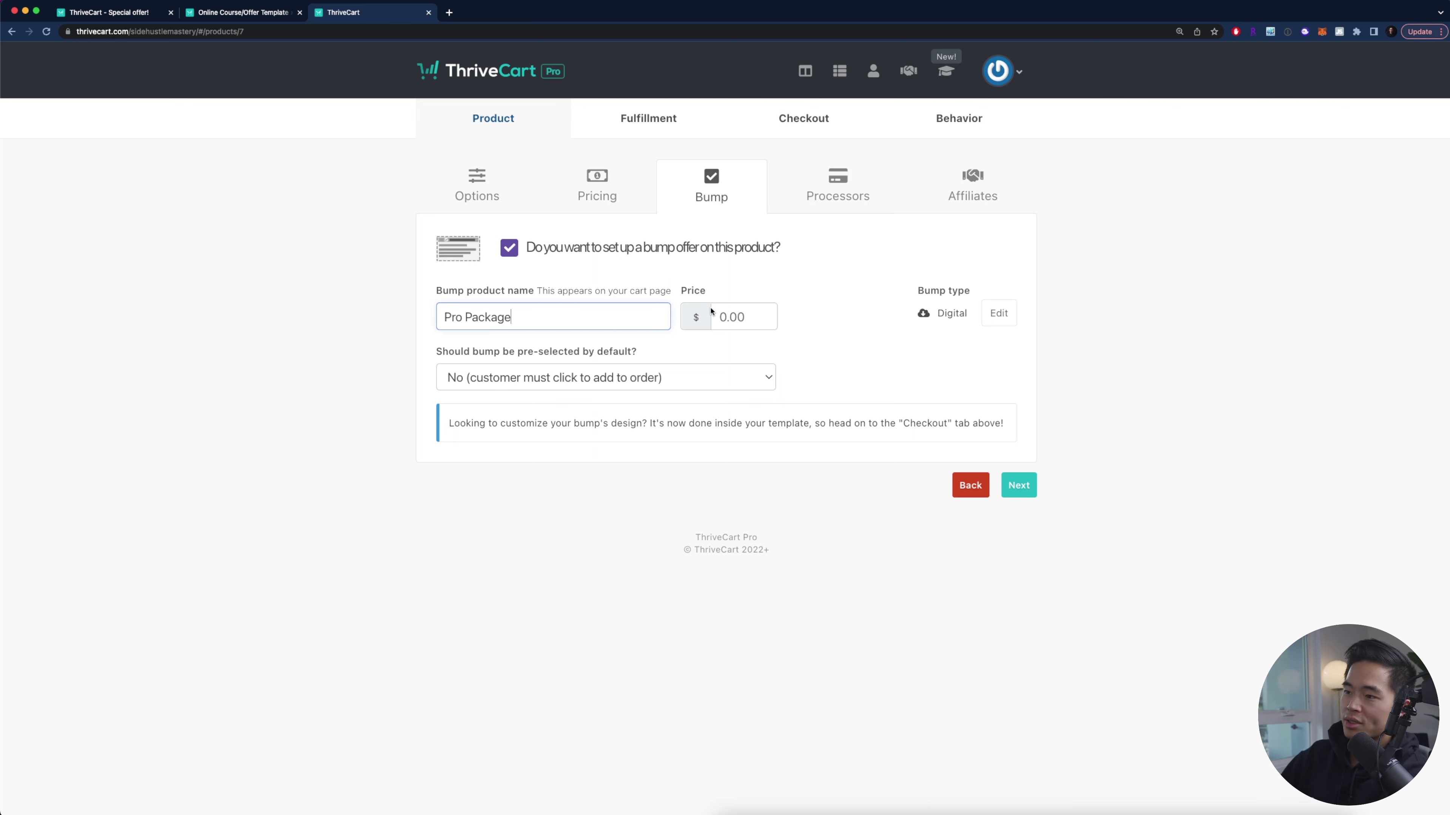
{"action": "left_click", "coordinate": [732, 317]}
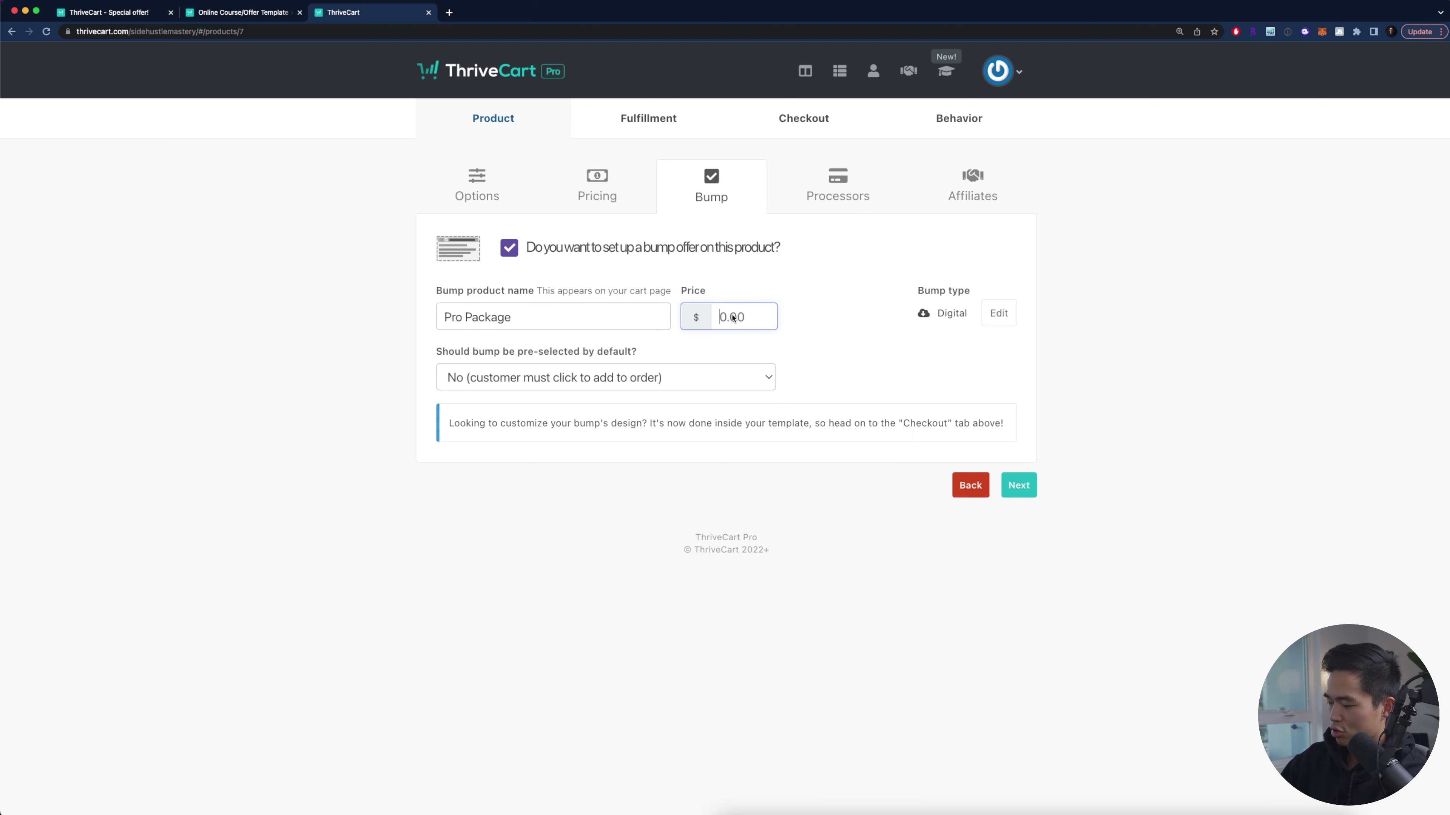
{"action": "type", "text": "300"}
{"action": "left_click", "coordinate": [275, 357]}
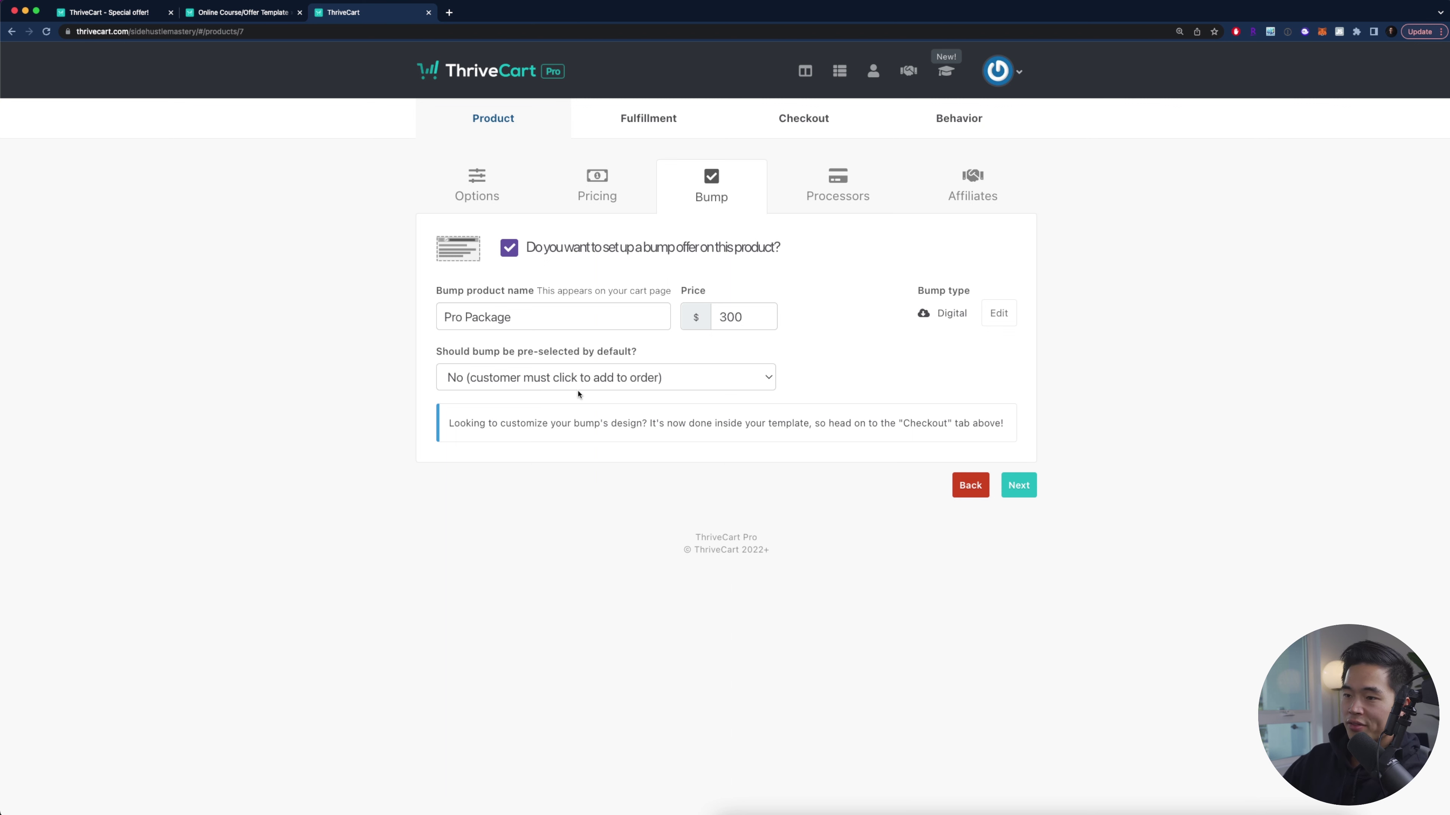
Step: Select Stripe as the payment processor and save it
{"action": "left_click", "coordinate": [1018, 486]}
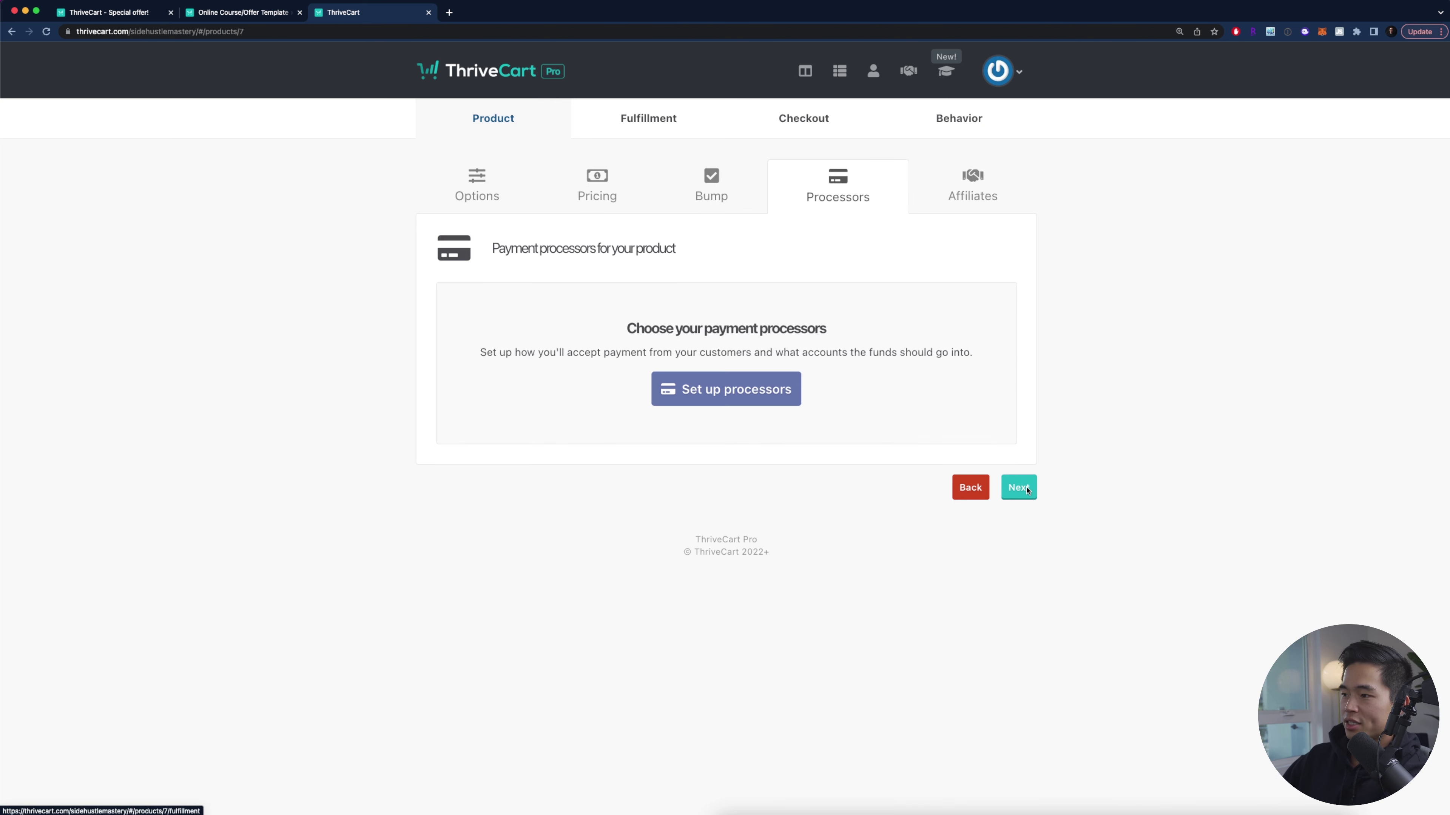
{"action": "left_click", "coordinate": [726, 390]}
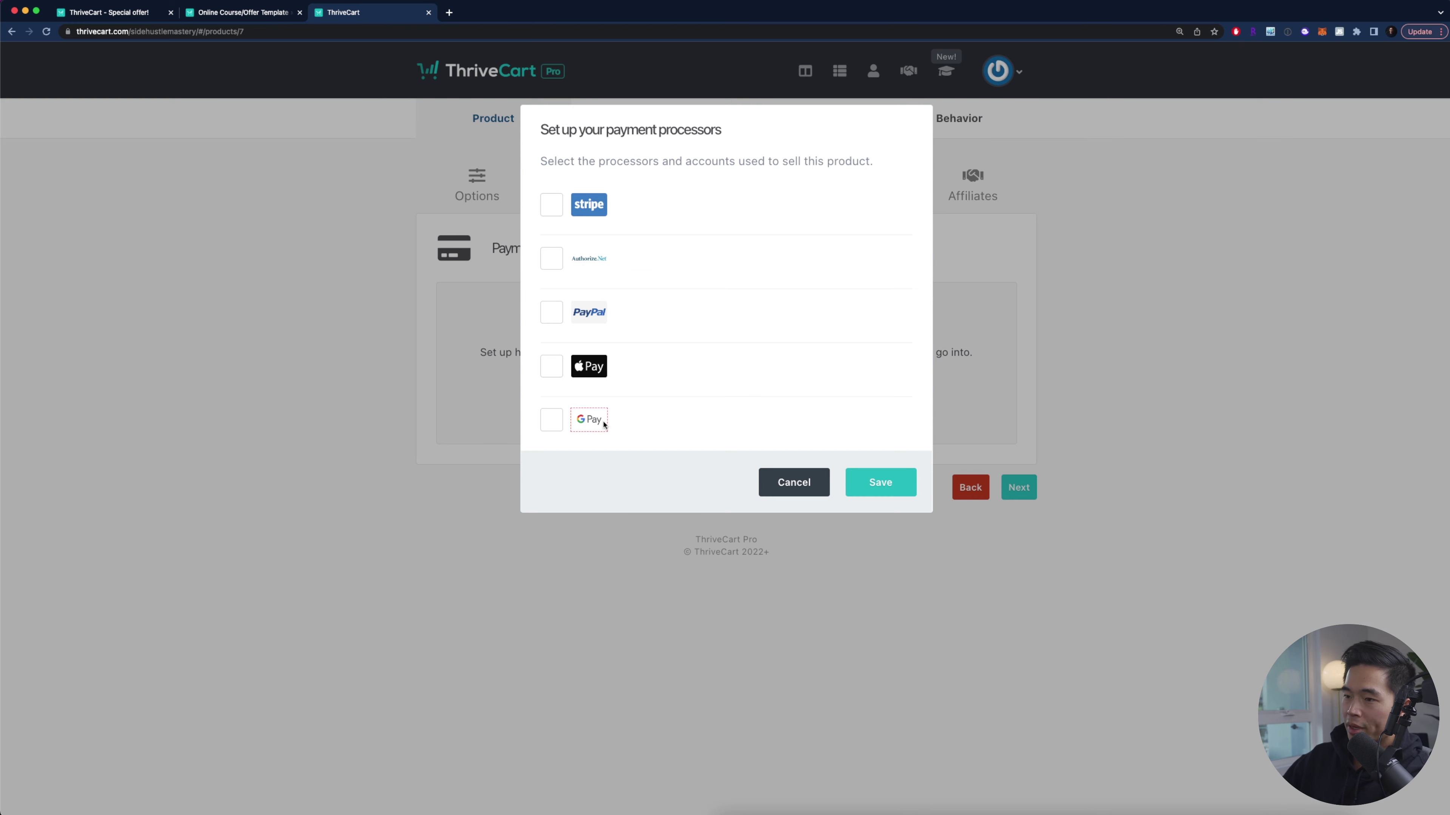
{"action": "left_click", "coordinate": [549, 206]}
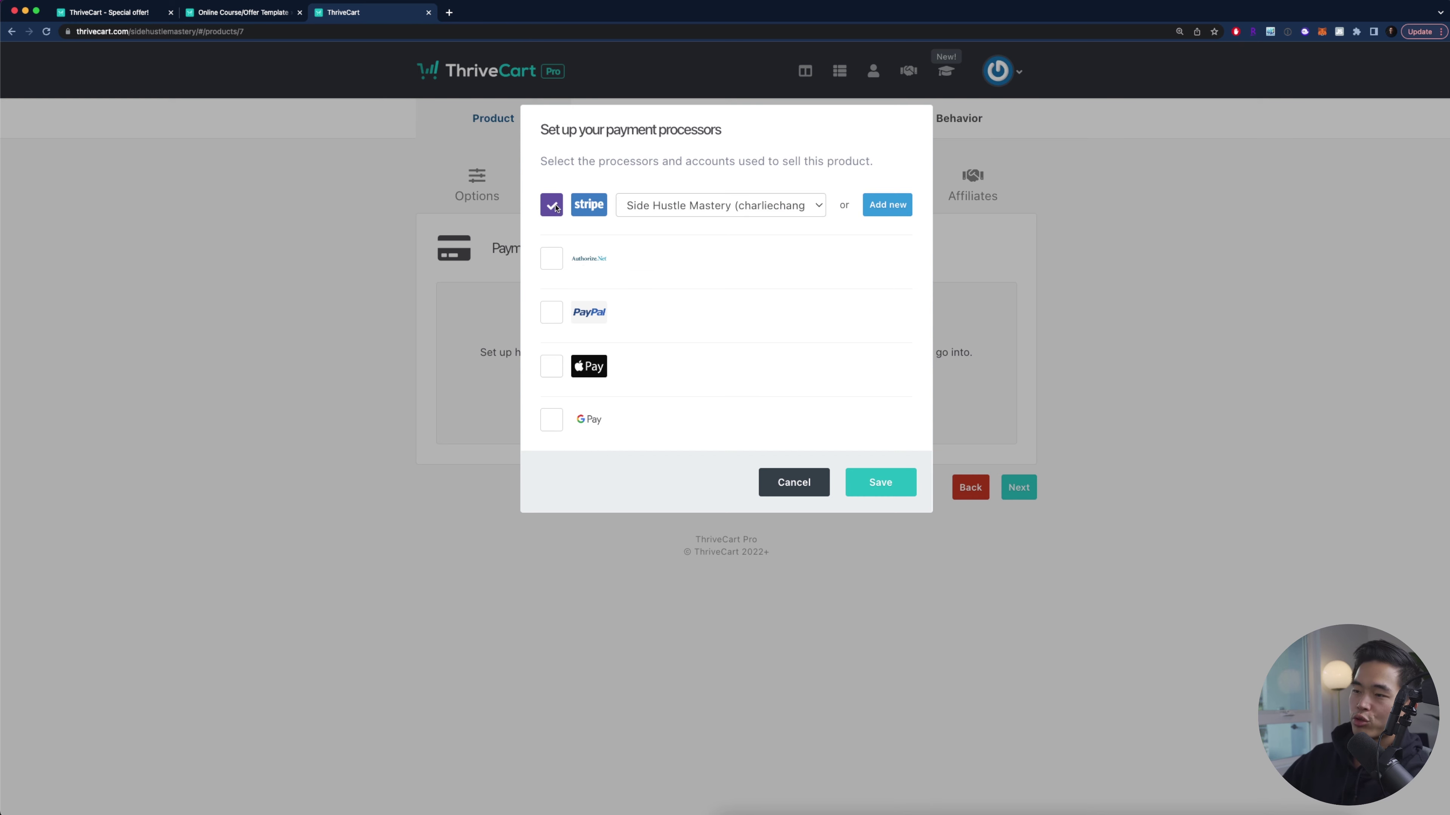
{"action": "left_click", "coordinate": [888, 481]}
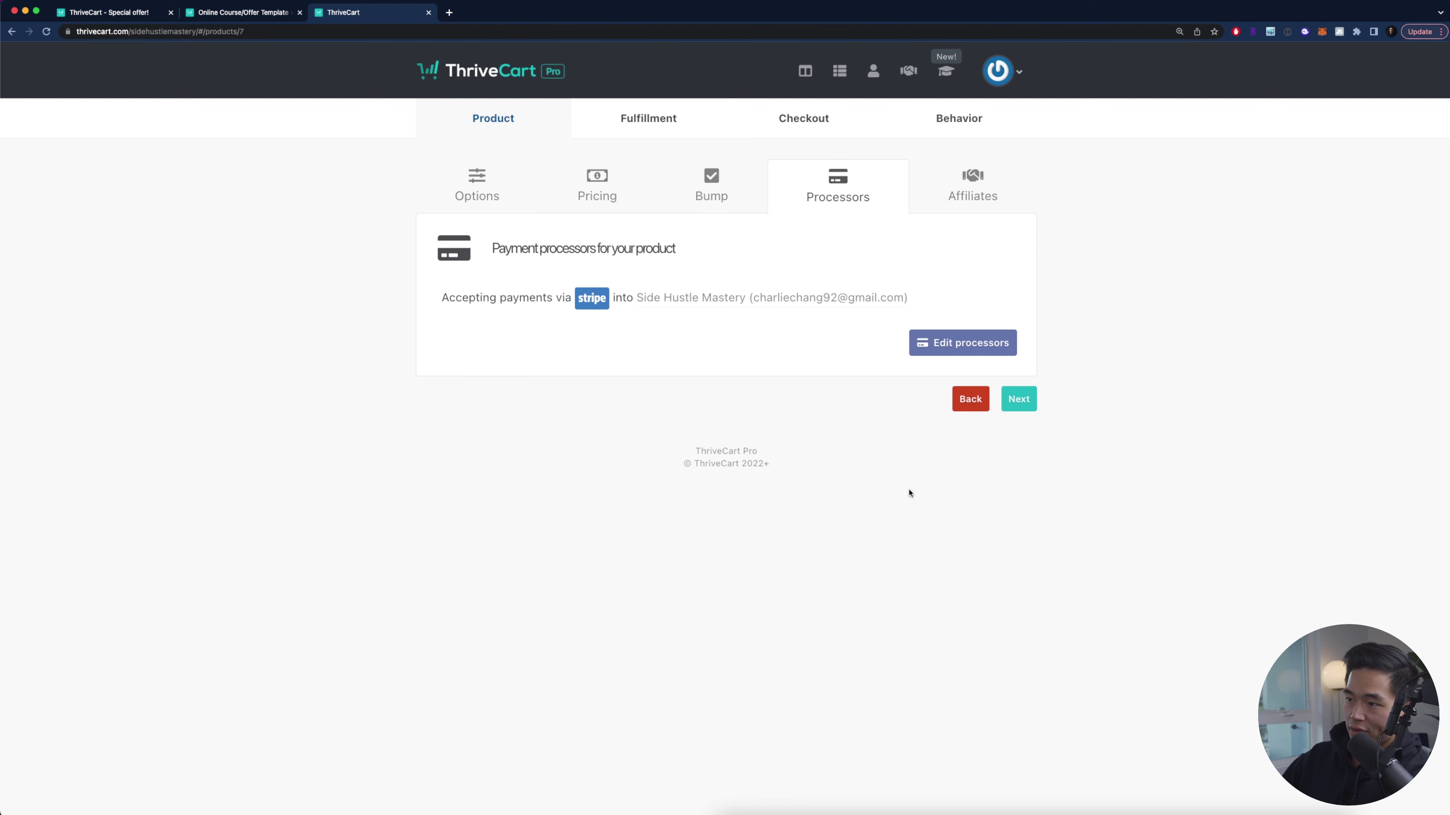
Step: Skip past the Affiliates and Fulfillment settings to the Checkout step
{"action": "left_click", "coordinate": [1017, 406]}
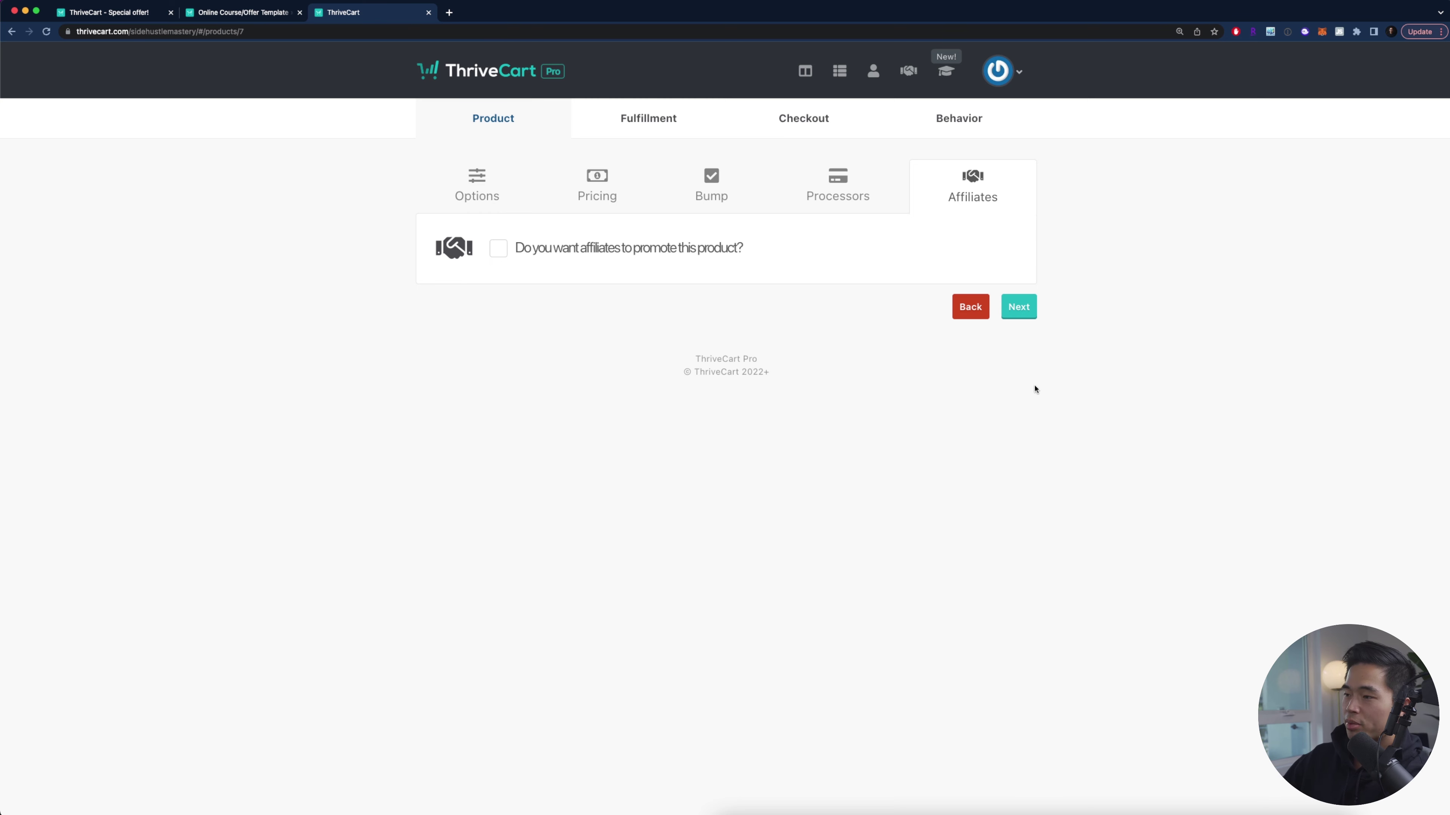
{"action": "left_click", "coordinate": [651, 119]}
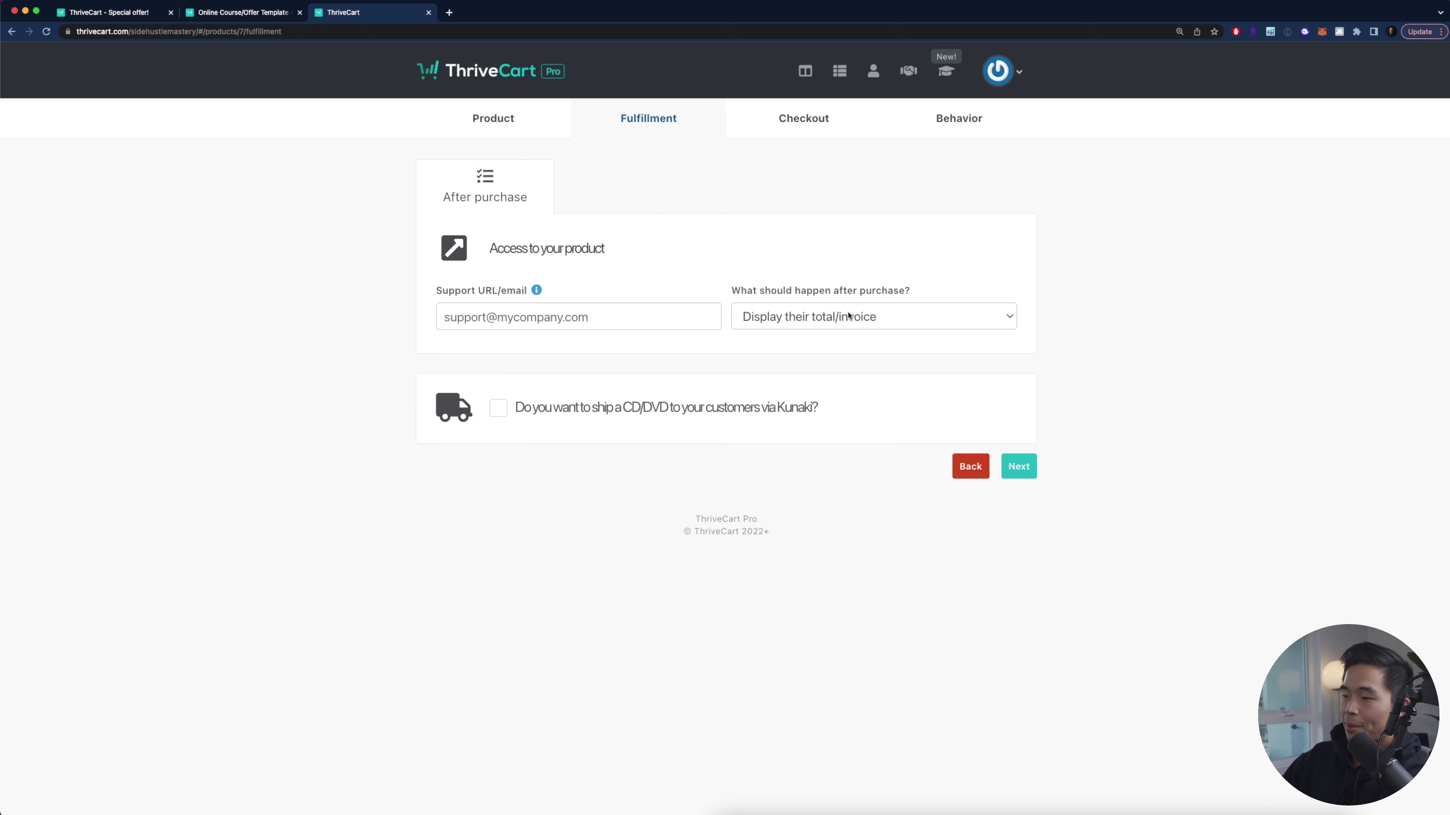
{"action": "left_click", "coordinate": [1019, 466]}
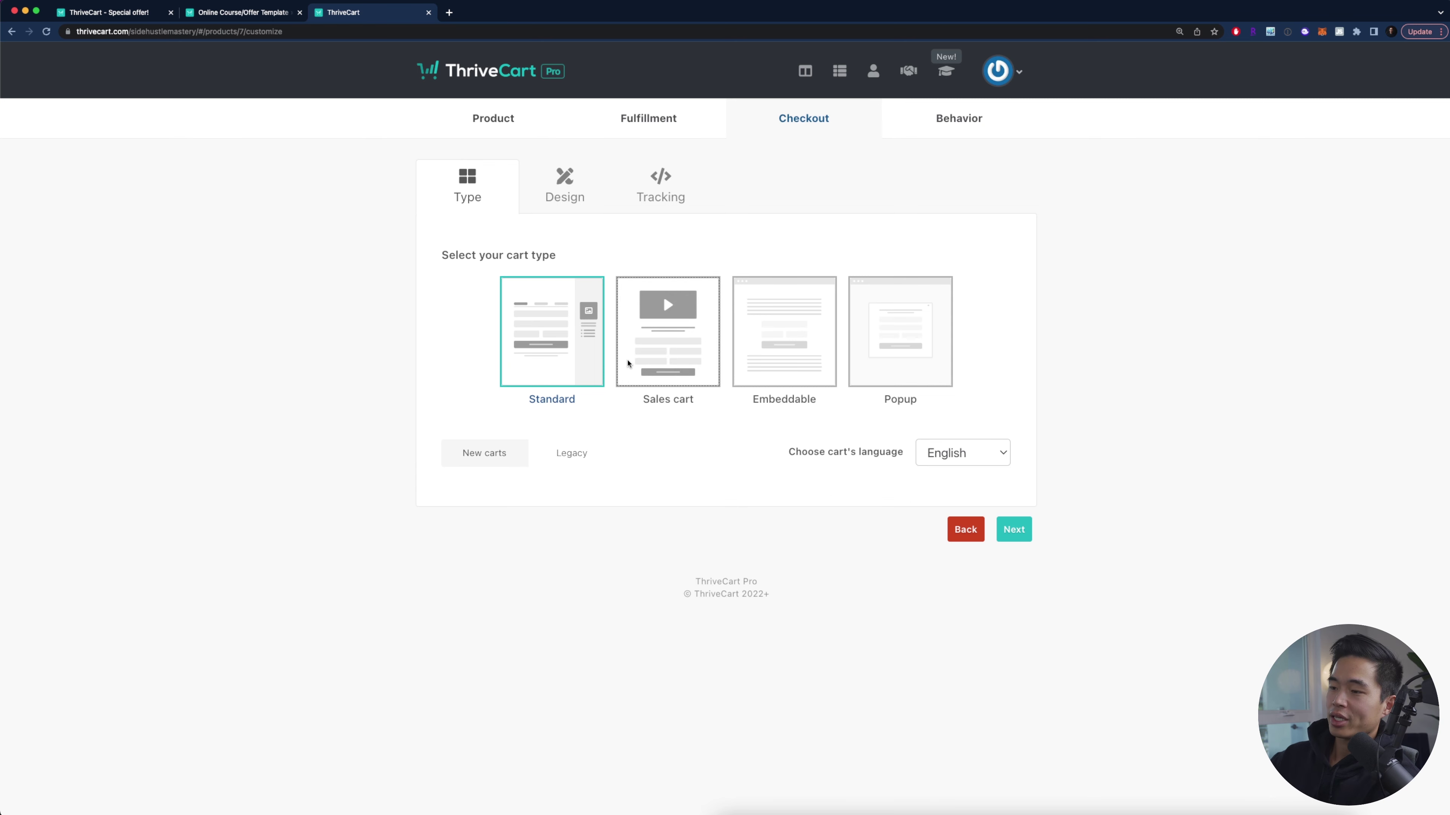
Step: Choose the Sales cart type under New carts and continue to the Design section
{"action": "left_click", "coordinate": [671, 358]}
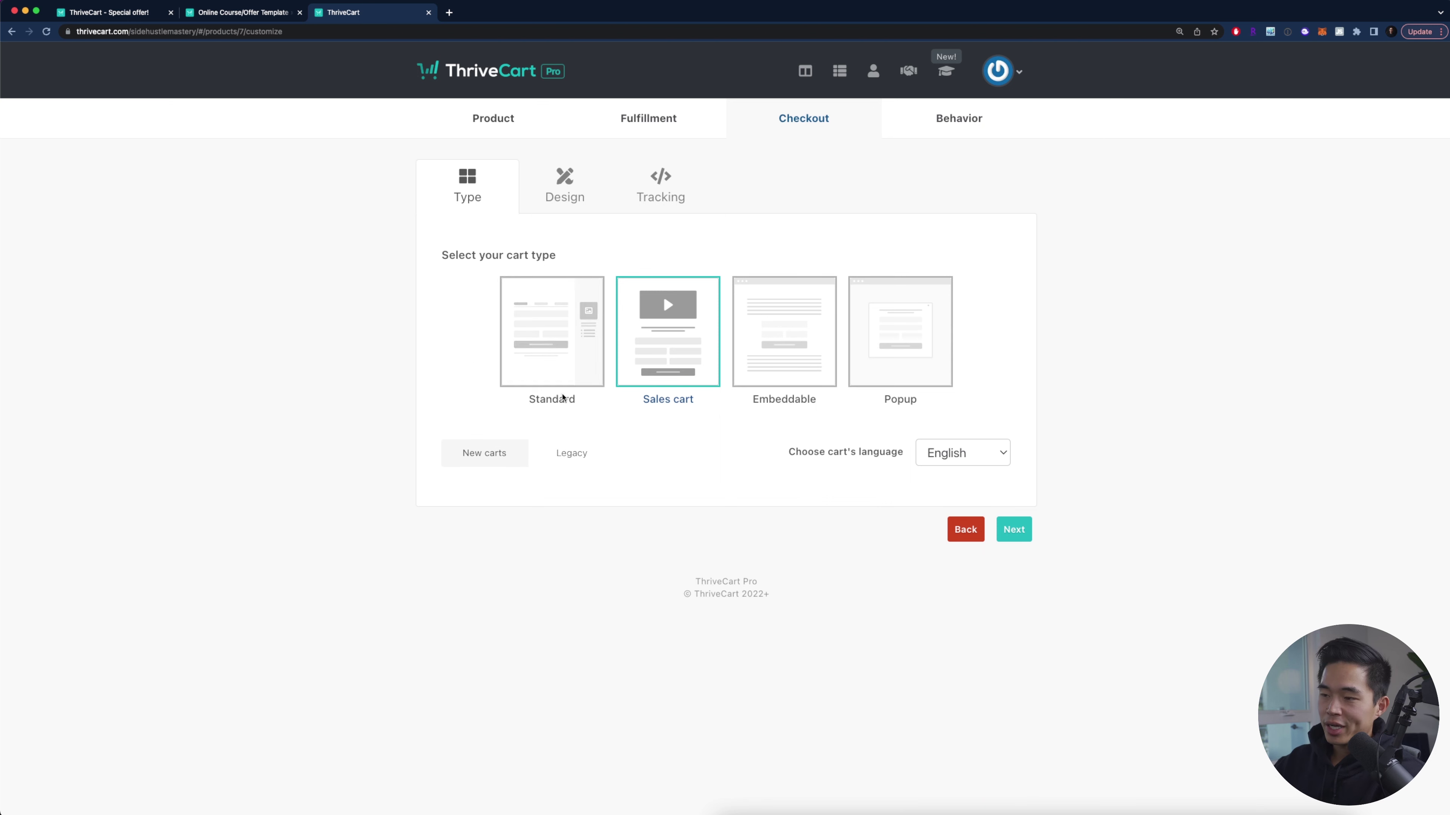
{"action": "left_click", "coordinate": [571, 461]}
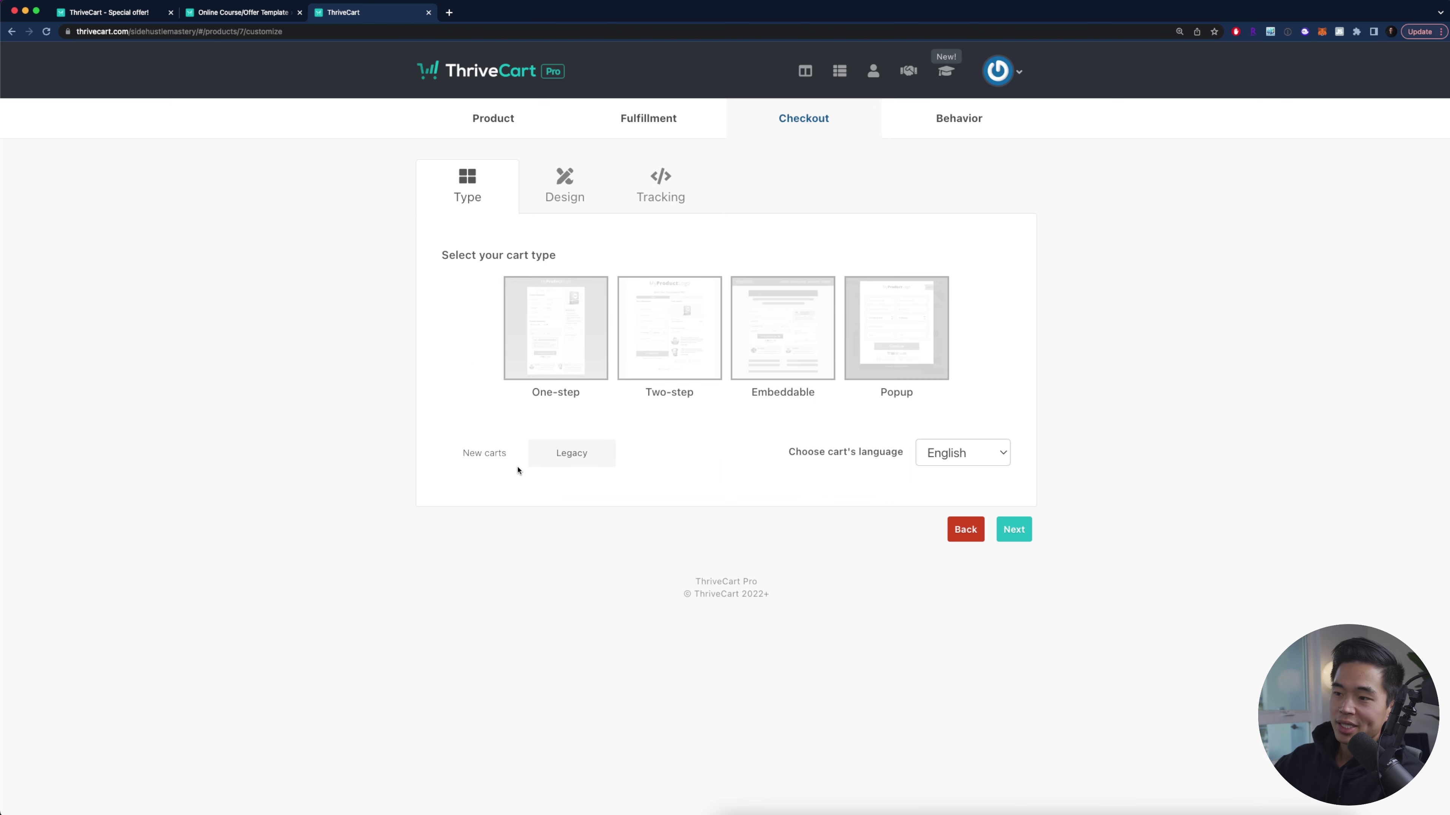
{"action": "left_click", "coordinate": [484, 452]}
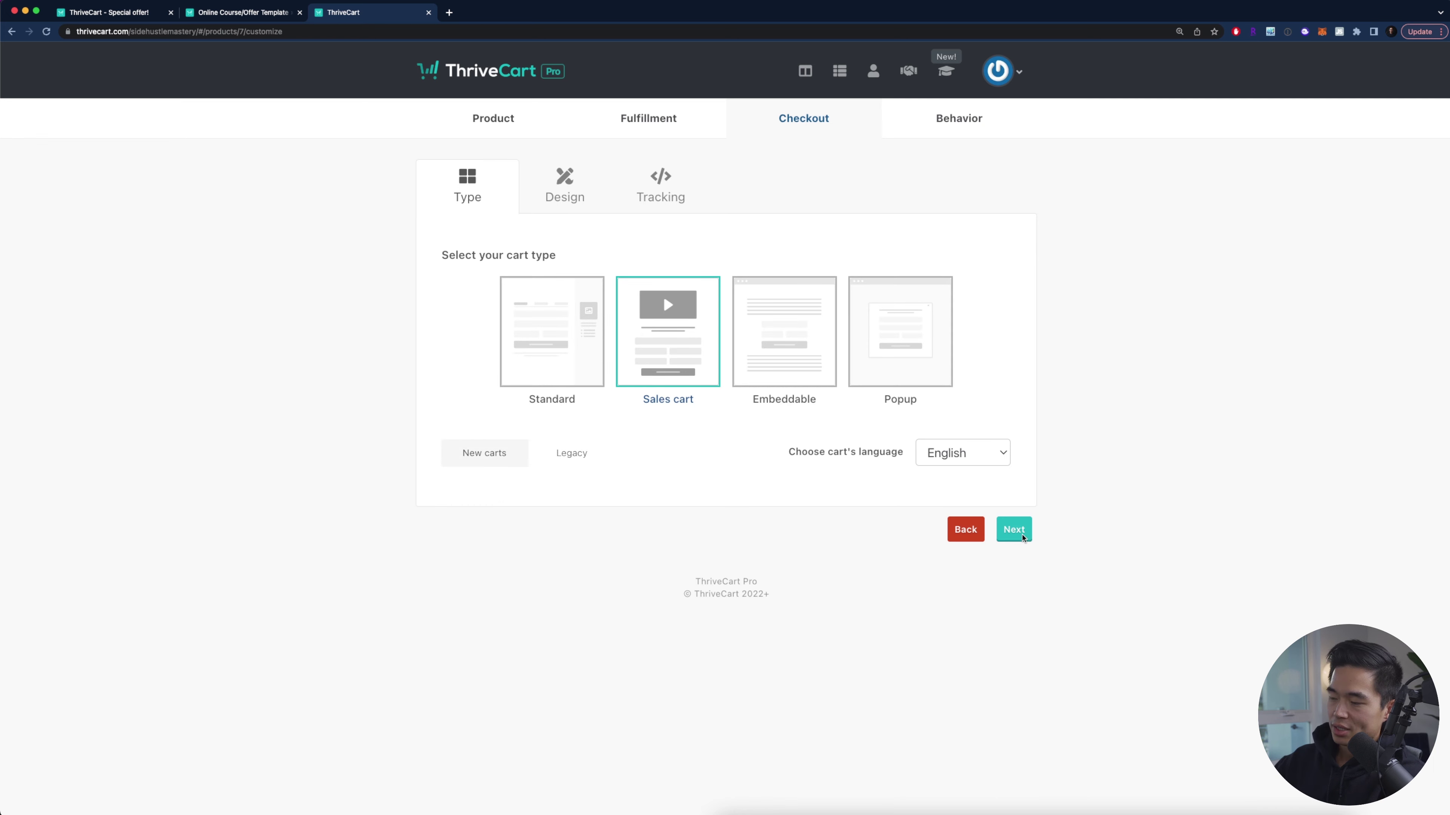
{"action": "left_click", "coordinate": [1014, 530]}
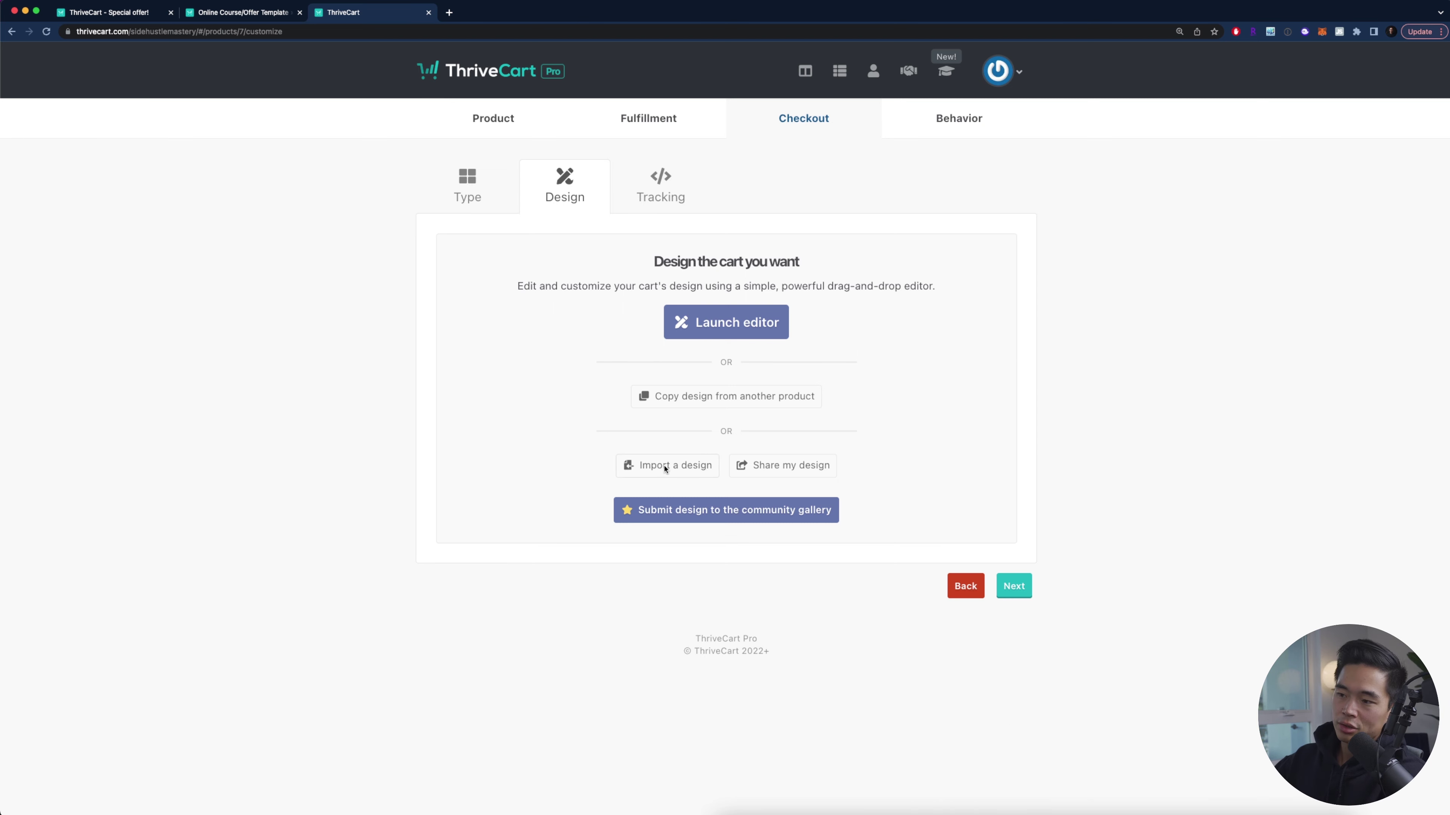
Step: Paste the template's share link into Import a design and load the Online Course/Offer Template
{"action": "left_click", "coordinate": [676, 469]}
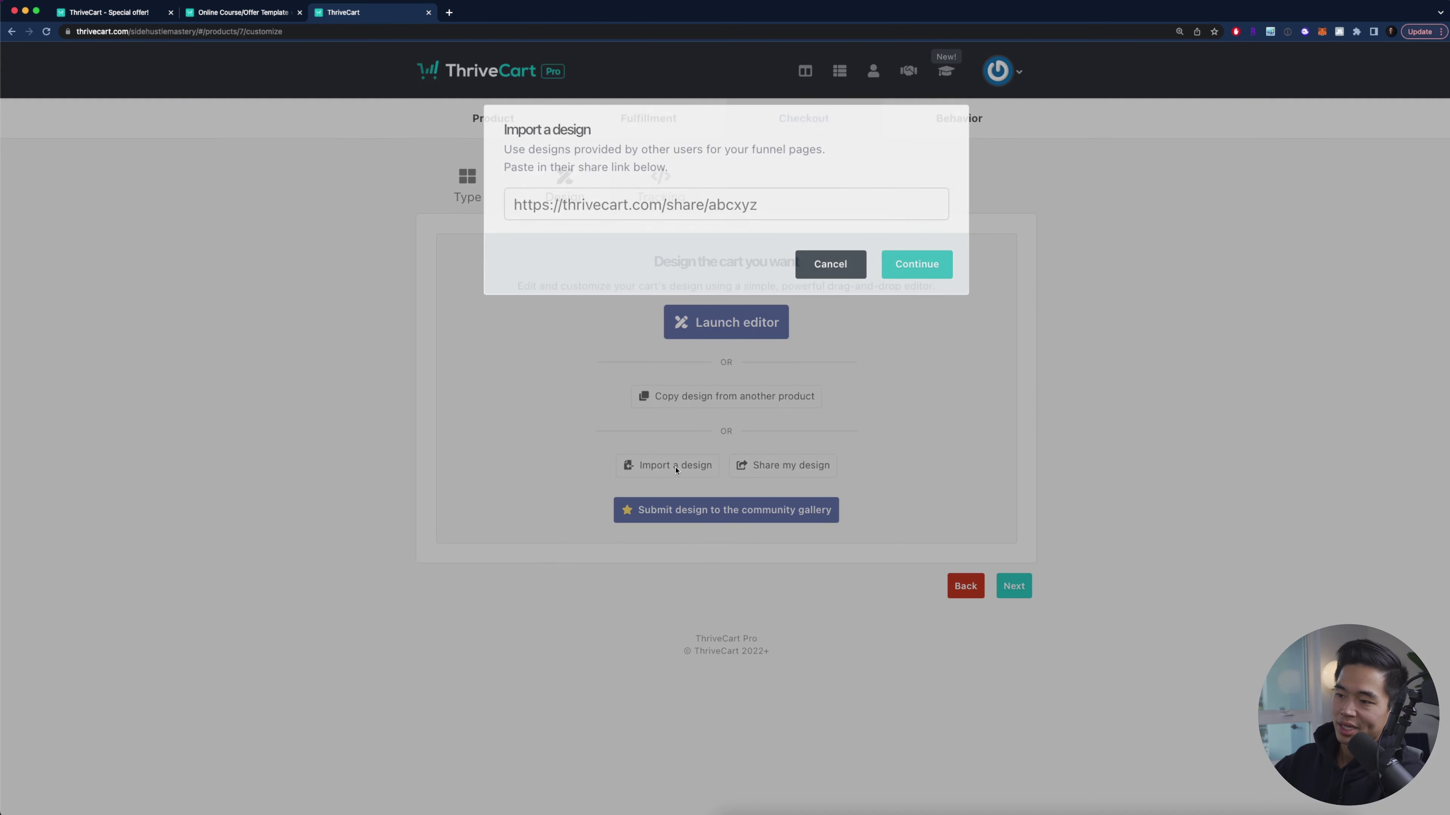
{"action": "left_click", "coordinate": [639, 205]}
{"action": "type", "text": "https://thrivecart.com/share/bmM1pK0/"}
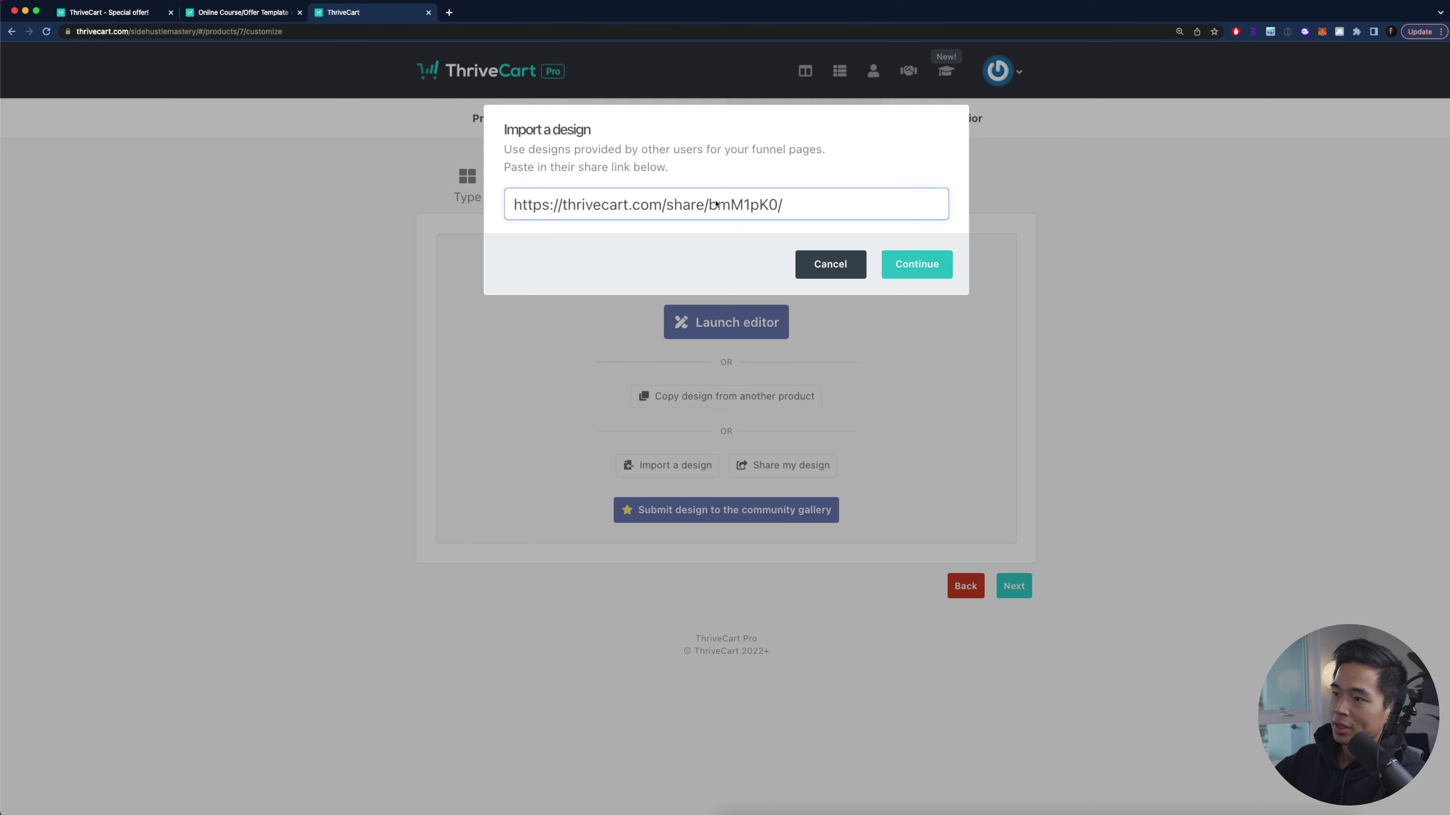
{"action": "left_click", "coordinate": [919, 273]}
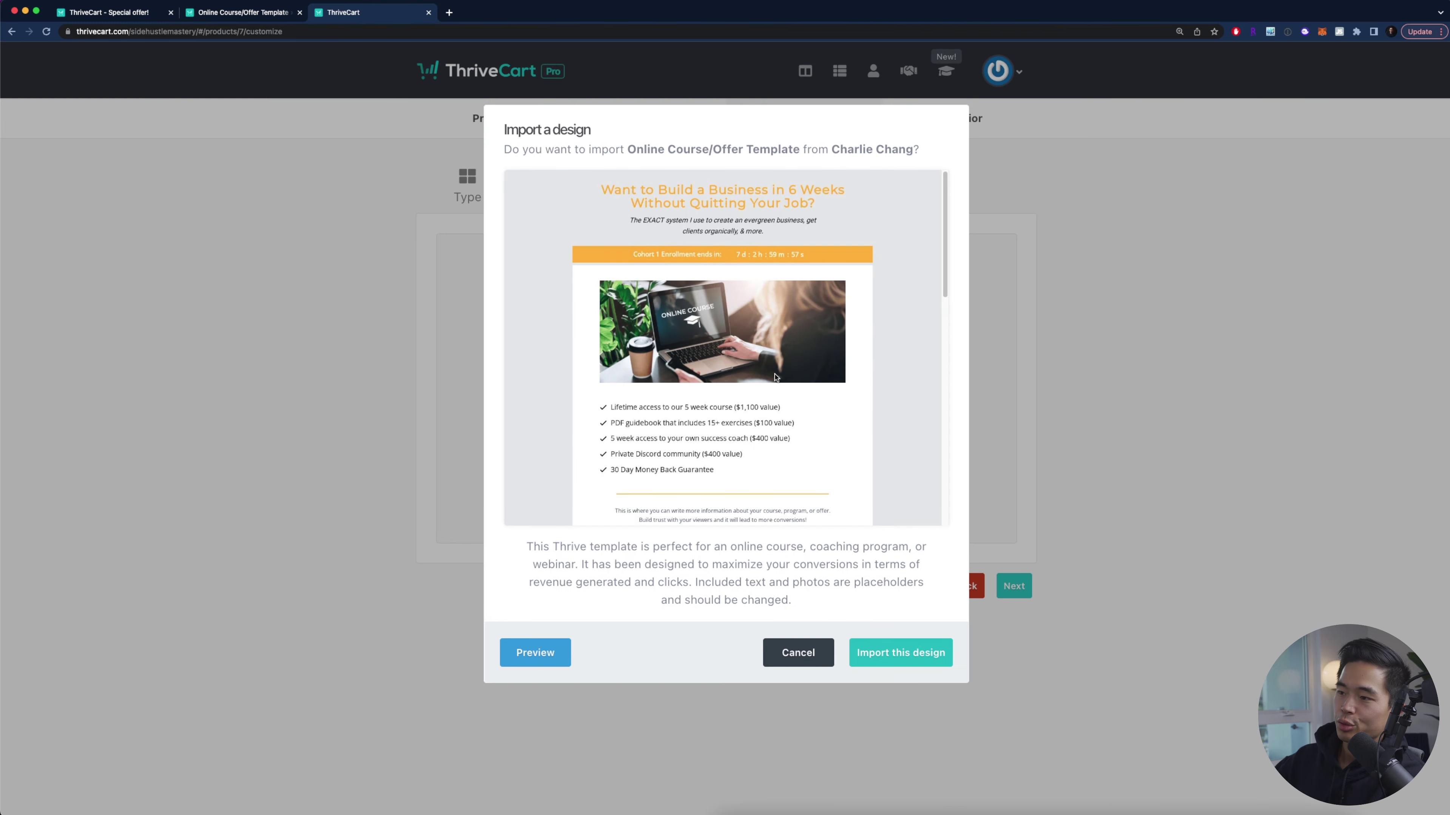
{"action": "scroll", "coordinate": [833, 434], "scroll_direction": "down", "scroll_amount": 5}
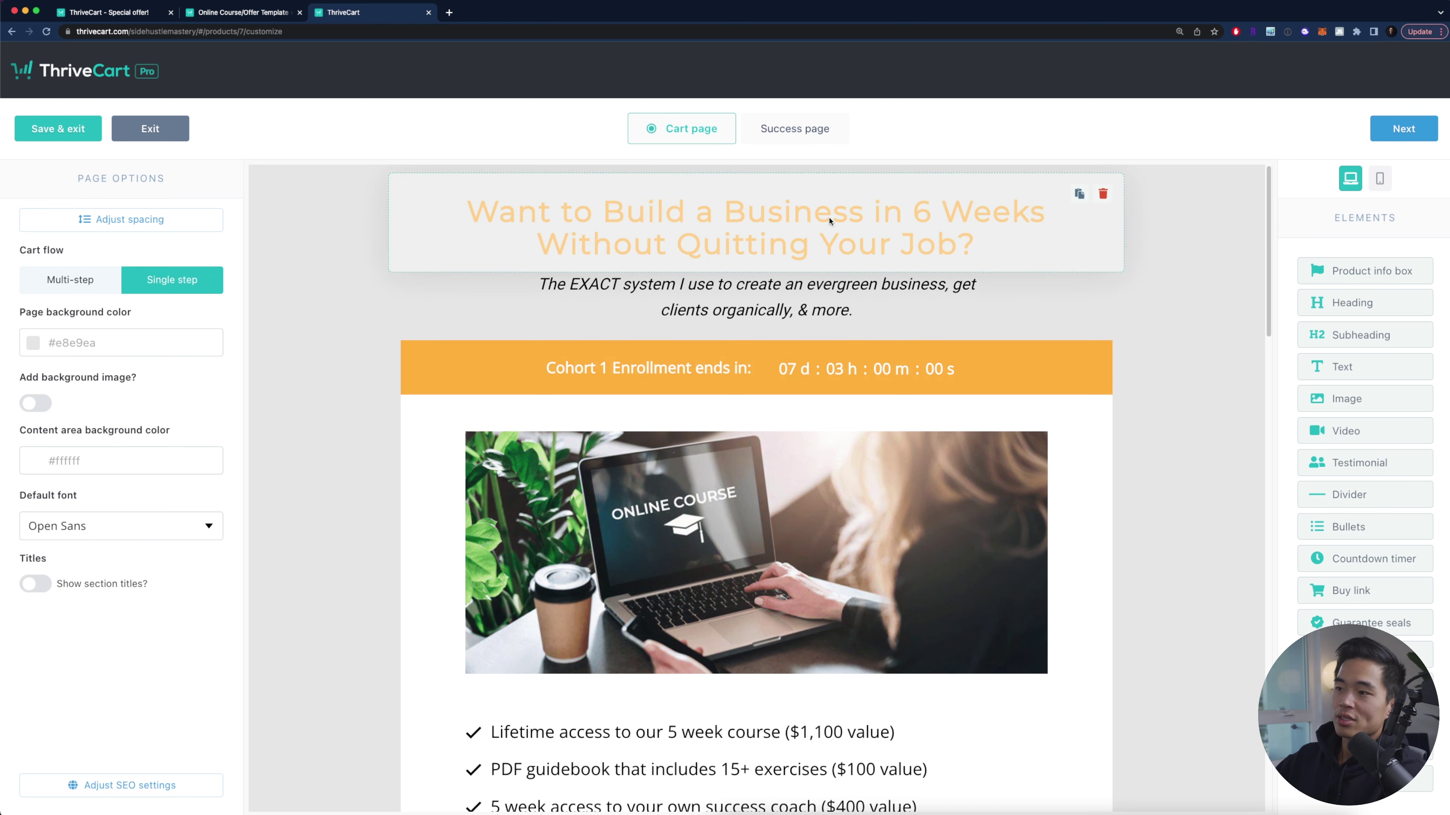
Step: Select the main headline and subheading text, leaving them unchanged
{"action": "left_click", "coordinate": [429, 240]}
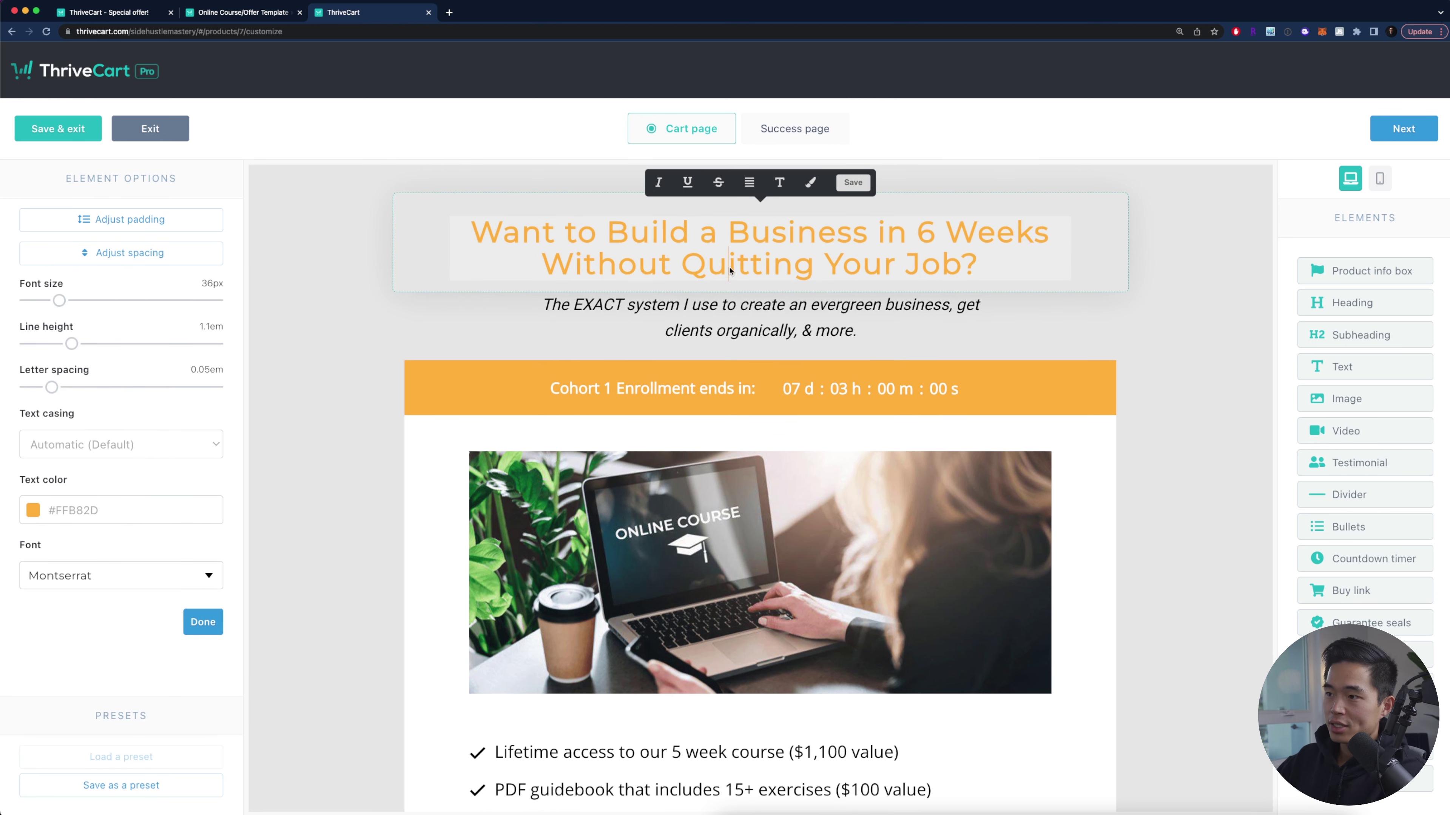
{"action": "key", "text": "super+a"}
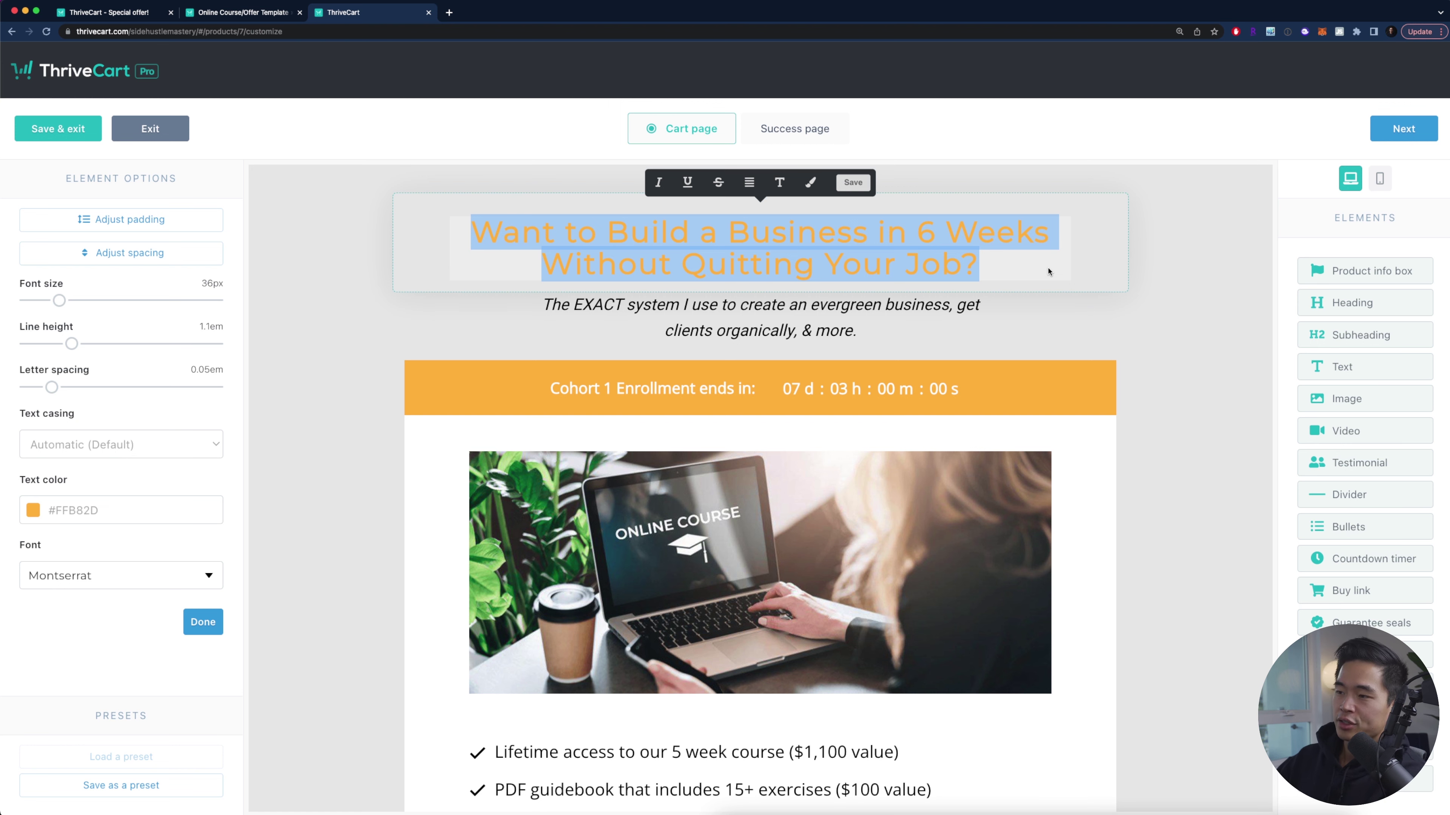
{"action": "left_click", "coordinate": [771, 320]}
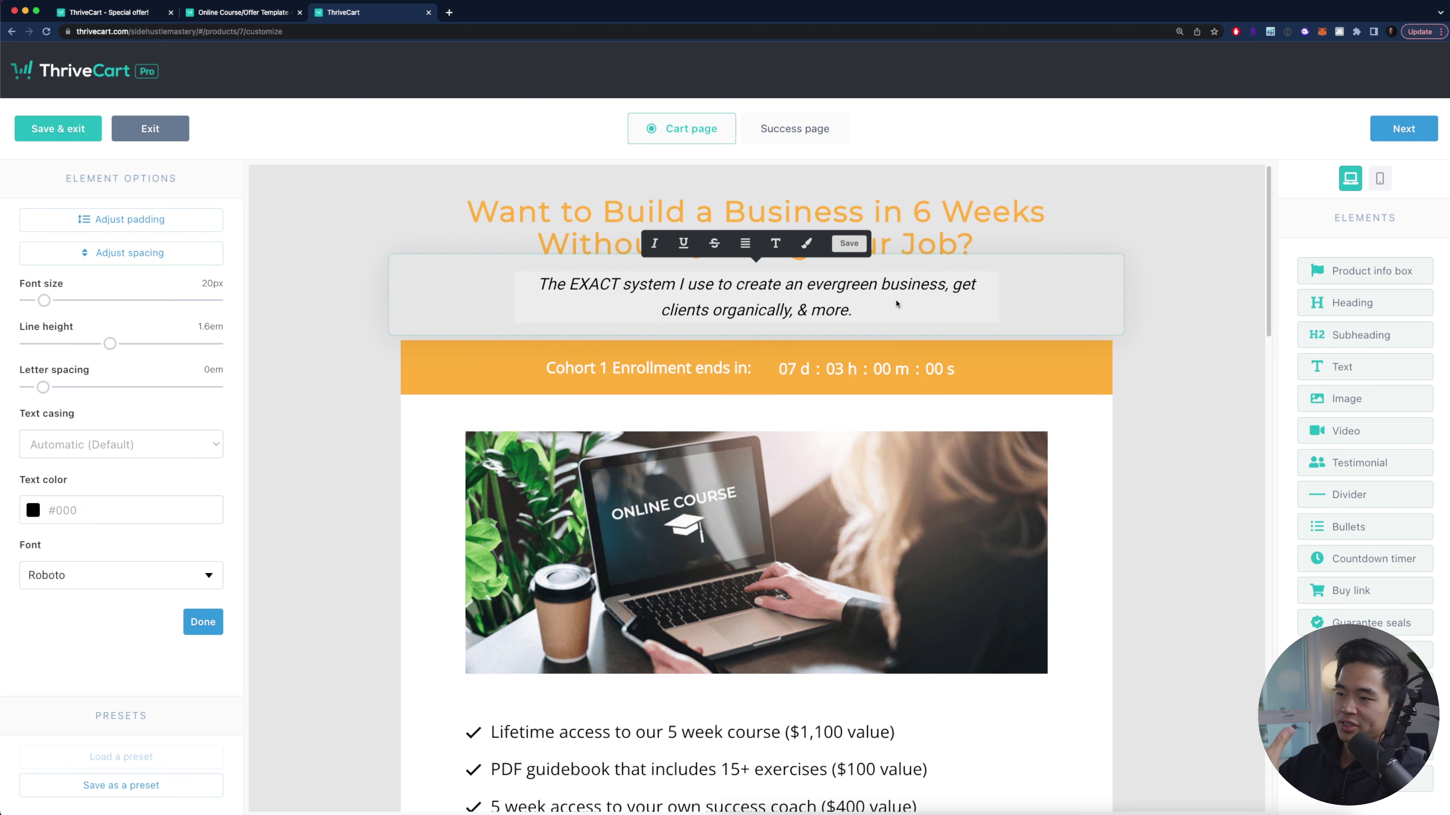
{"action": "left_click", "coordinate": [1144, 303]}
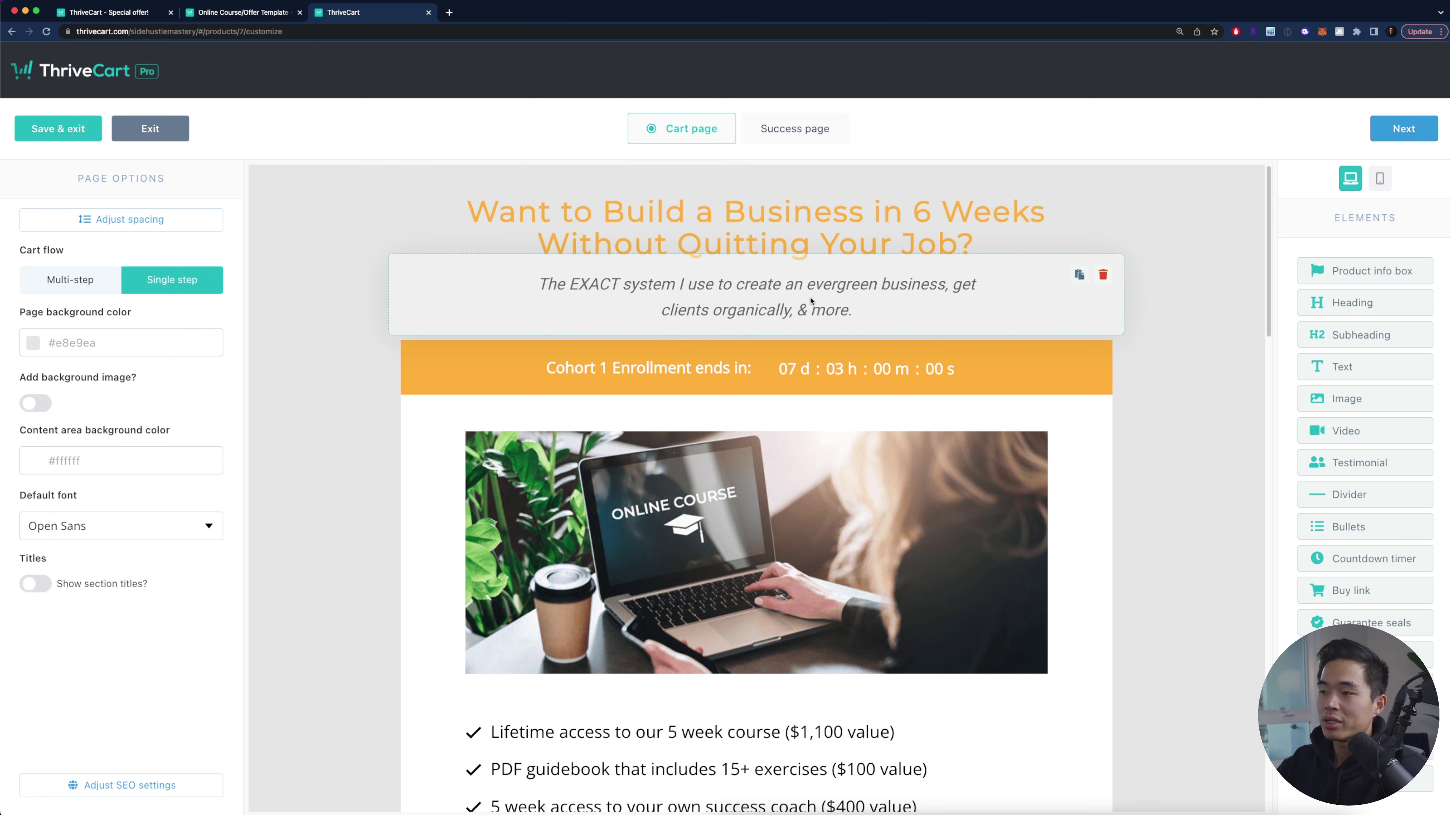
Step: Keep the countdown evergreen, set its text to 17px and its background to tan
{"action": "left_click", "coordinate": [713, 375]}
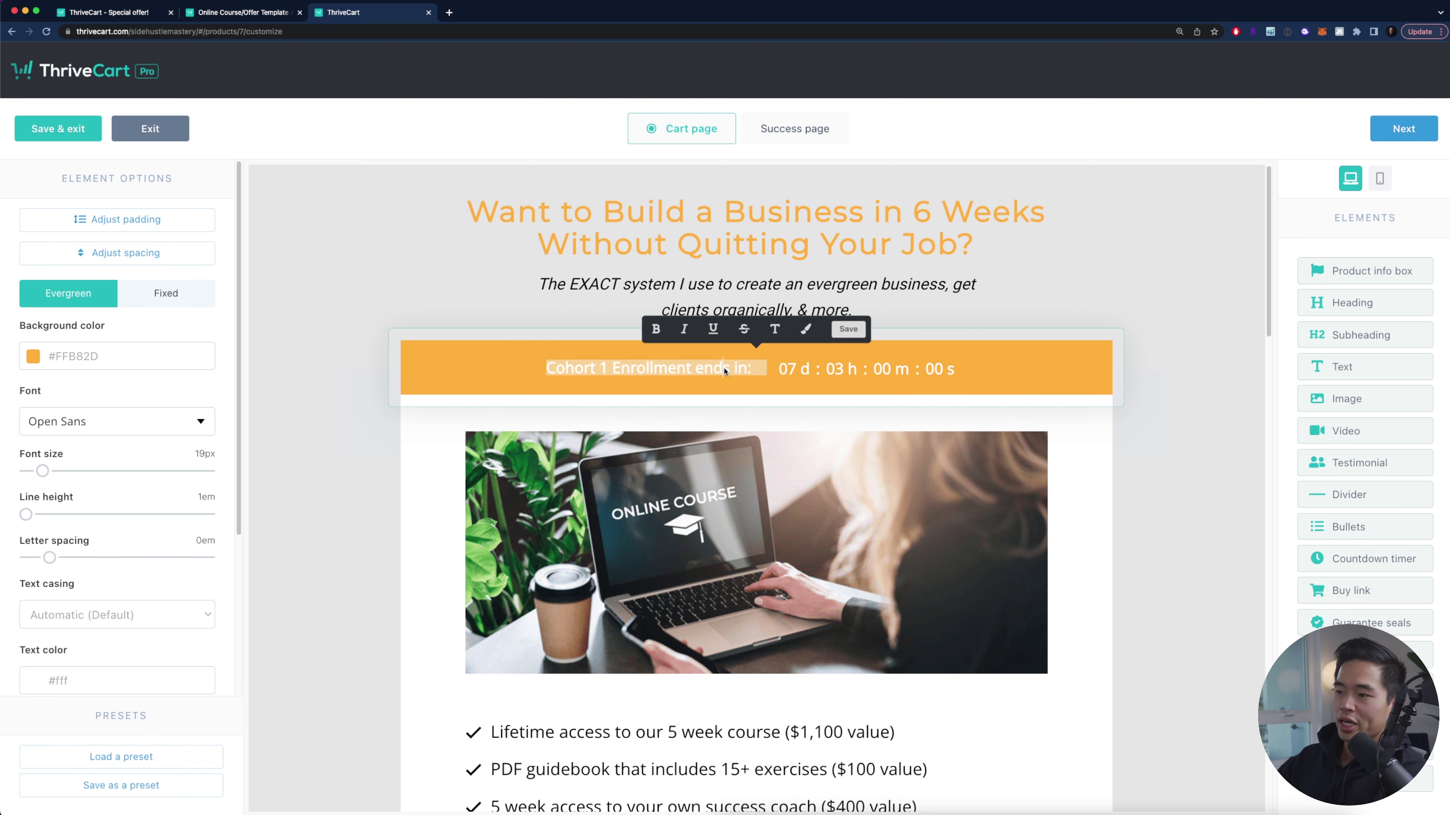
{"action": "left_click", "coordinate": [21, 310]}
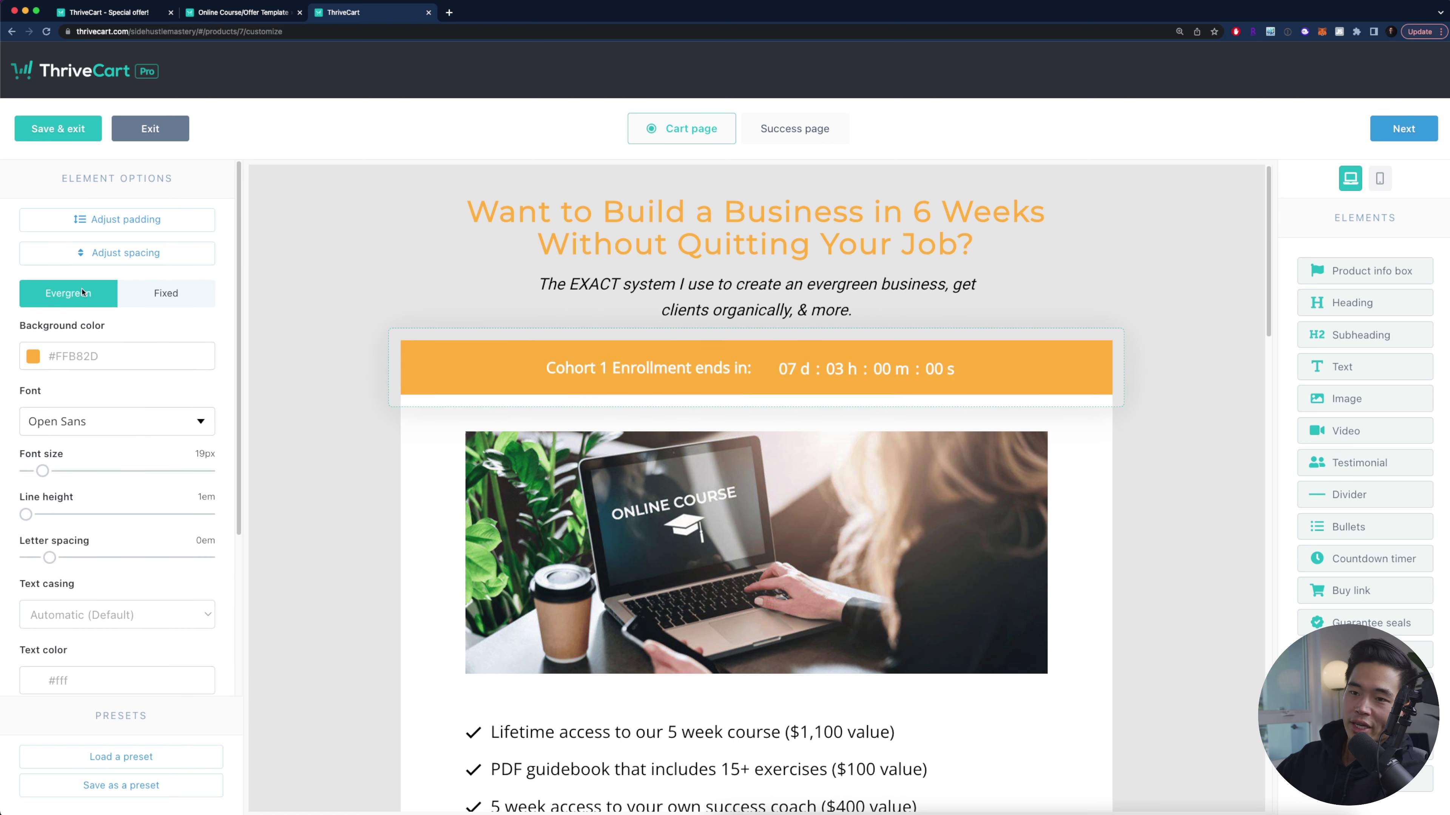
{"action": "left_click", "coordinate": [167, 304]}
{"action": "left_click", "coordinate": [68, 293]}
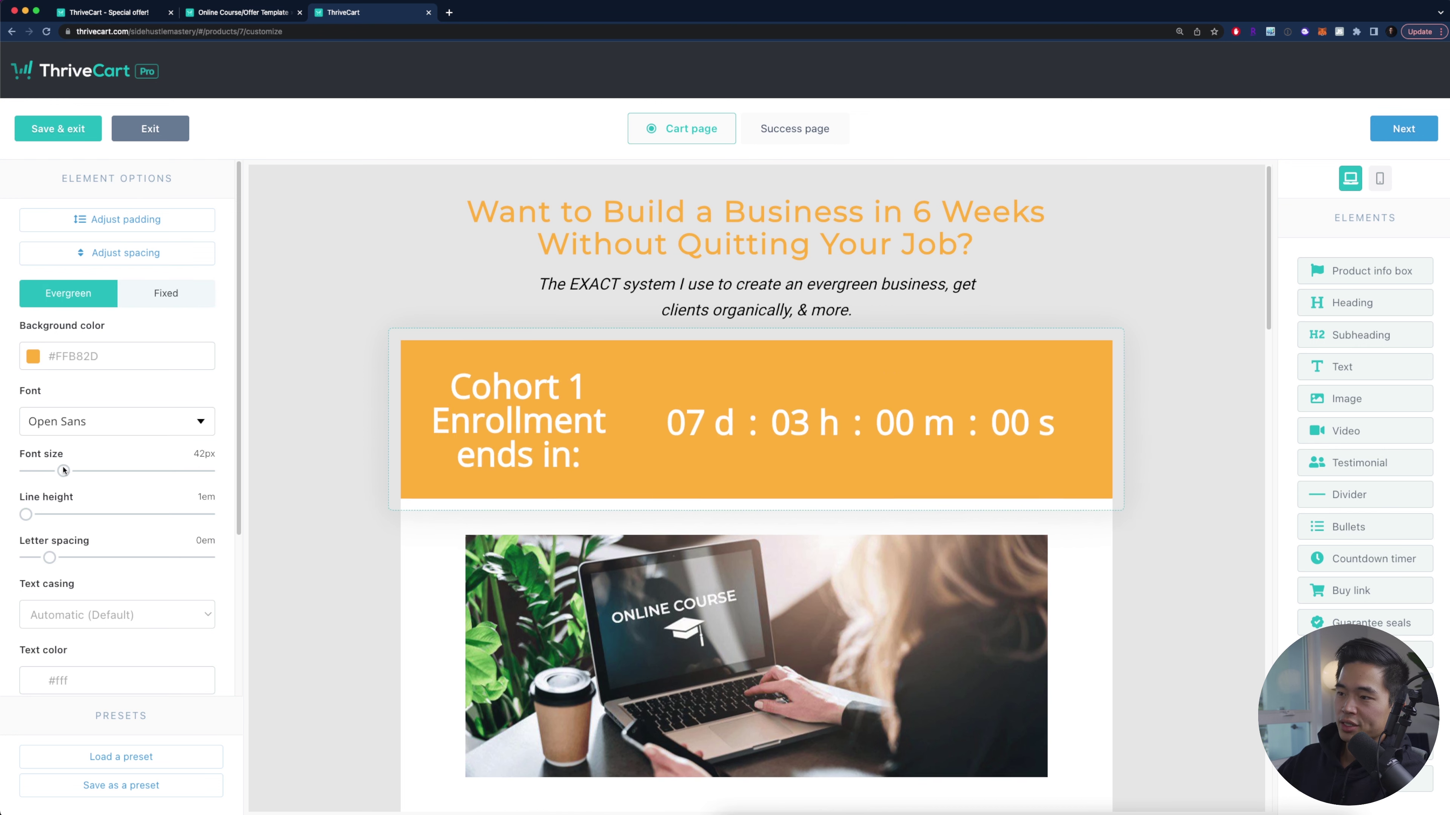
{"action": "left_click", "coordinate": [40, 471]}
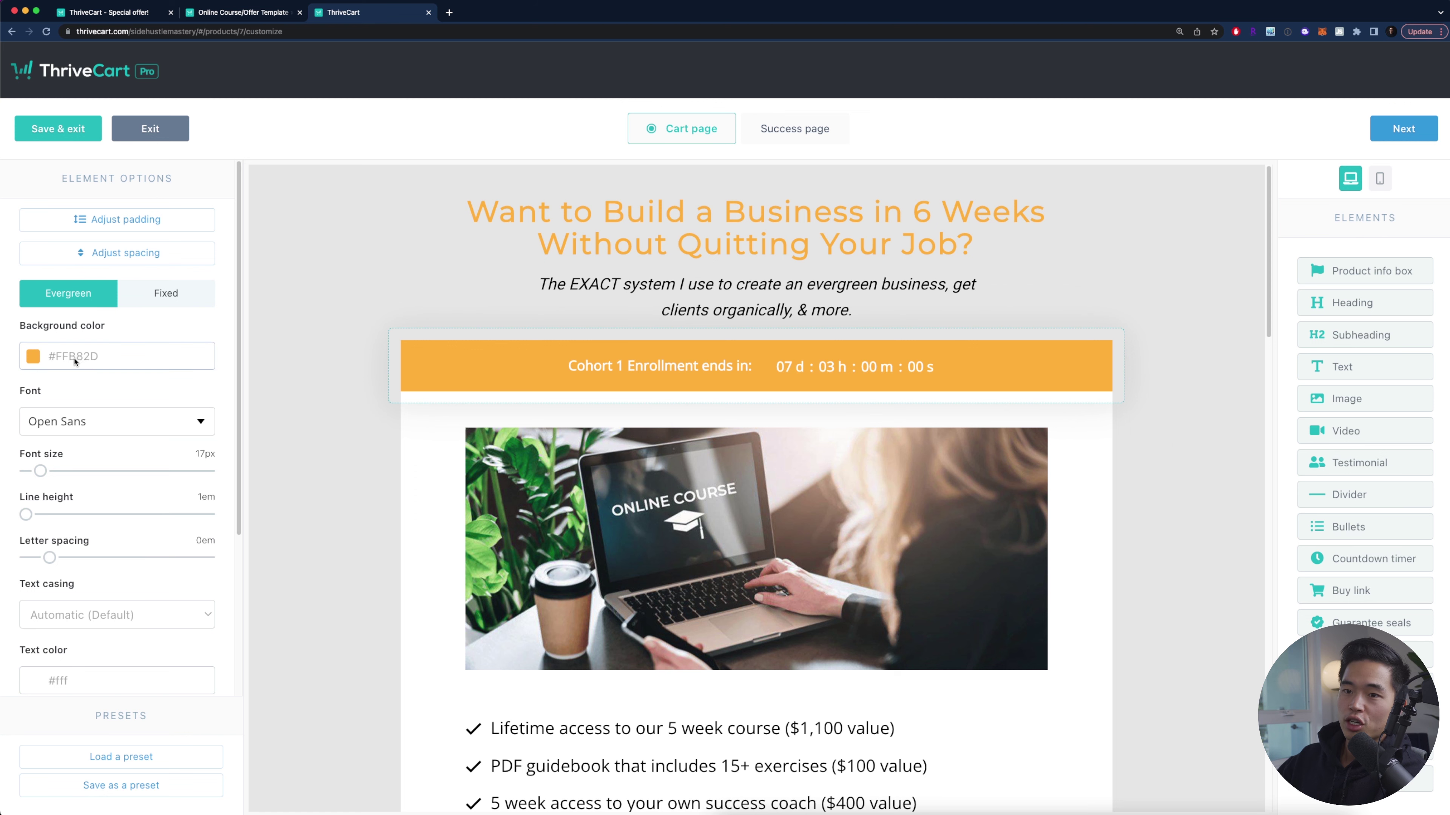
{"action": "left_click", "coordinate": [33, 356]}
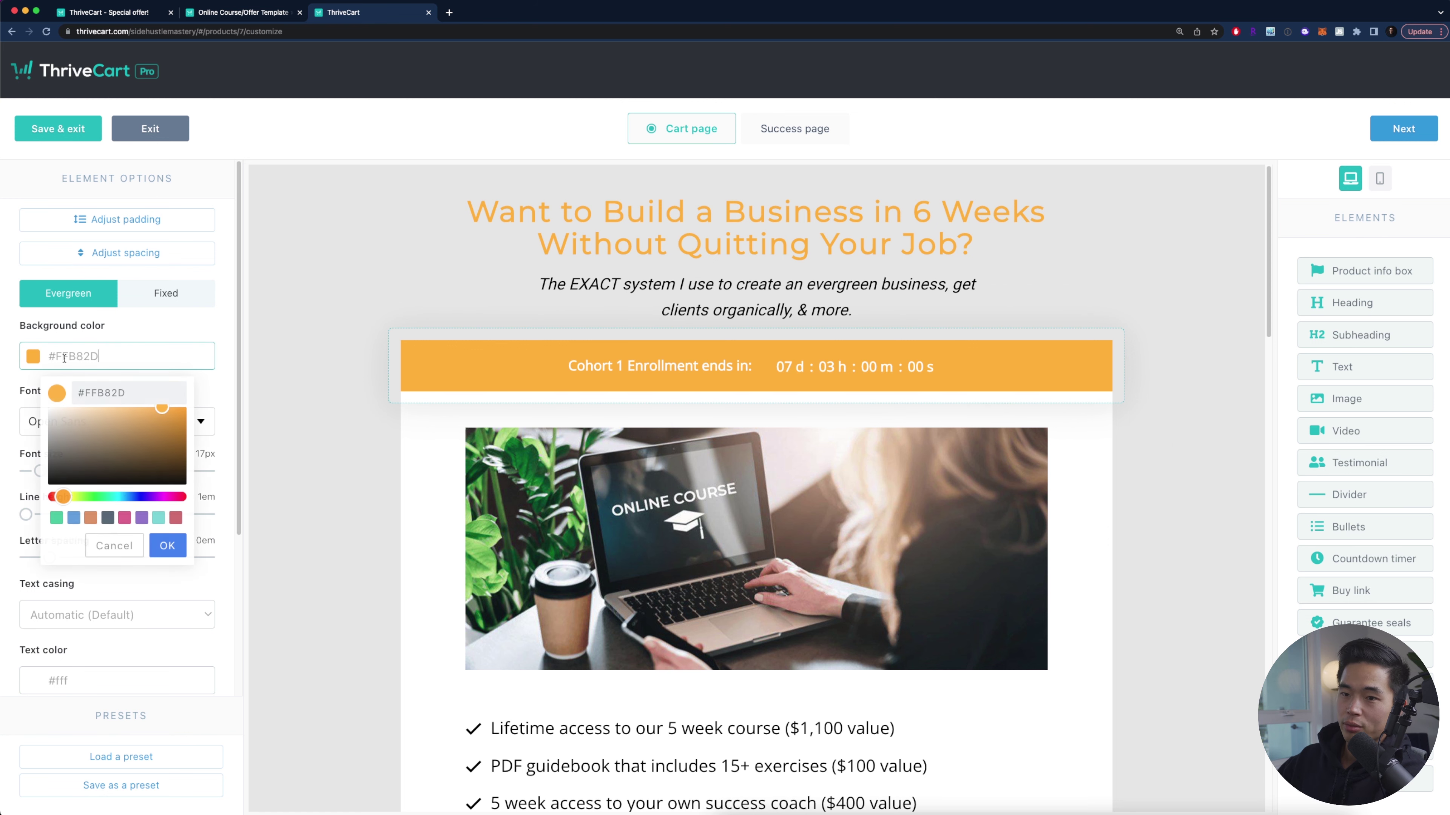
{"action": "left_click", "coordinate": [108, 394]}
{"action": "left_click", "coordinate": [852, 506]}
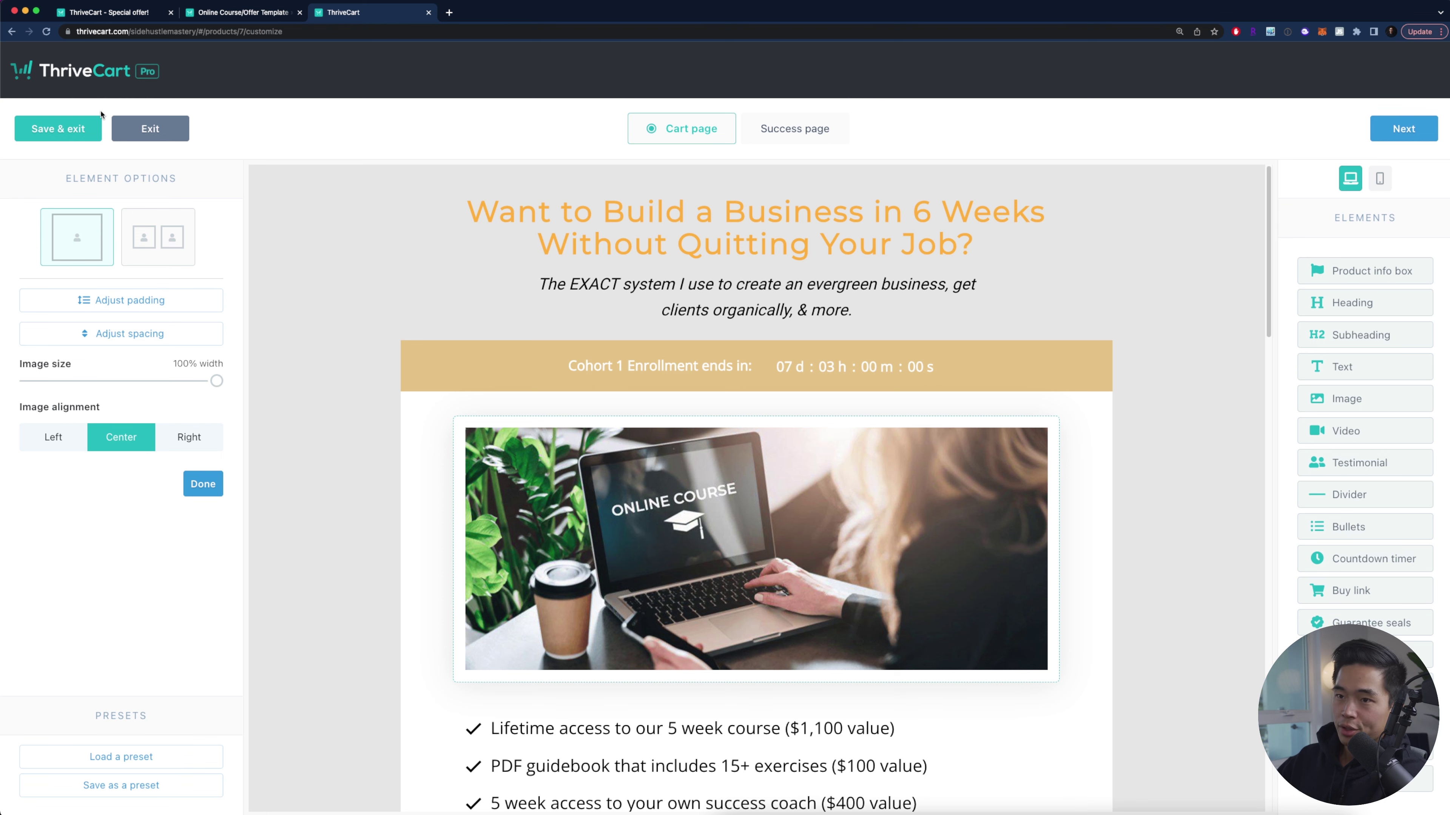
Step: Keep the course image as a single image and align it to the right
{"action": "left_click", "coordinate": [150, 237]}
{"action": "left_click", "coordinate": [71, 242]}
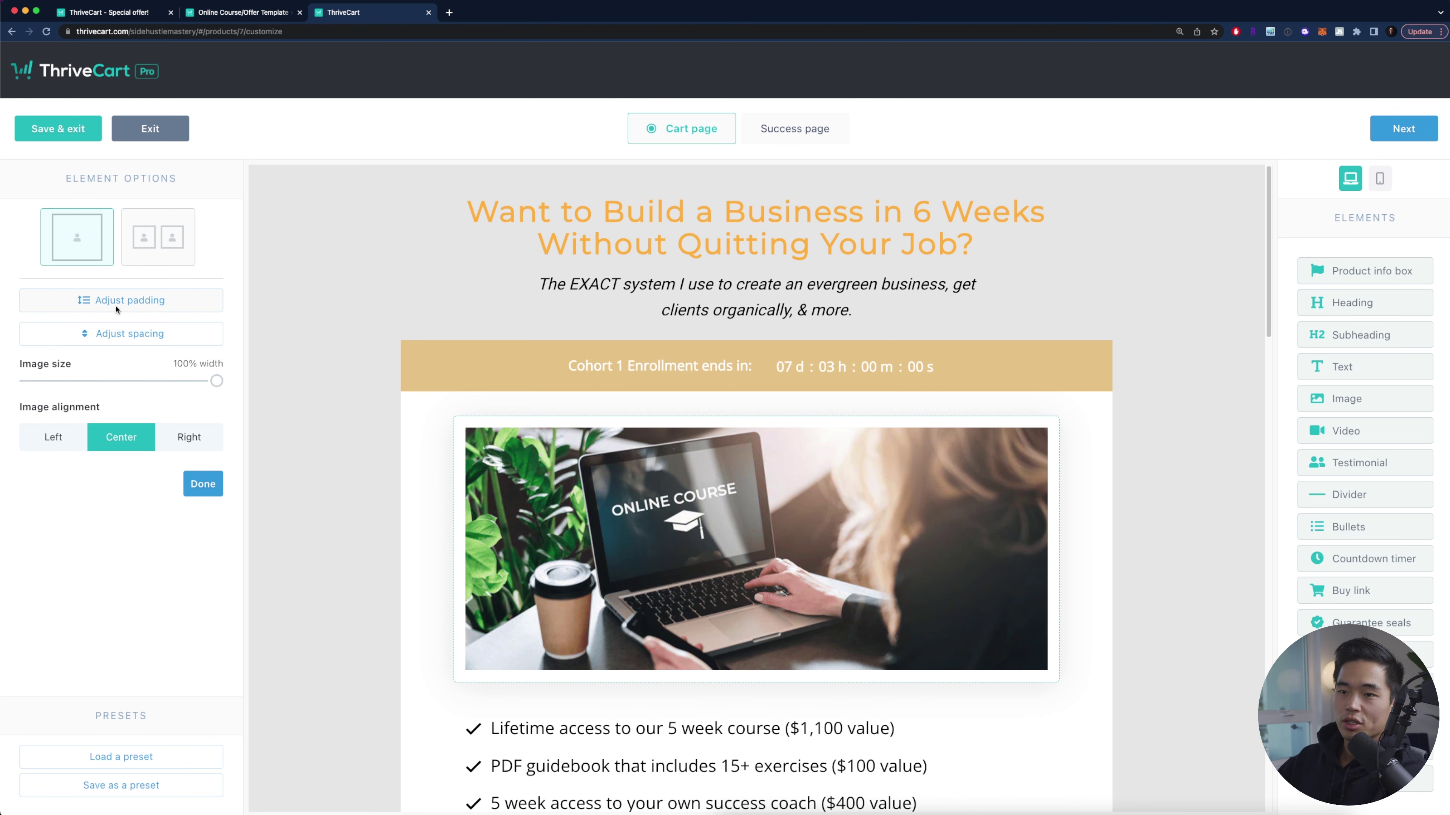
{"action": "left_click", "coordinate": [116, 302]}
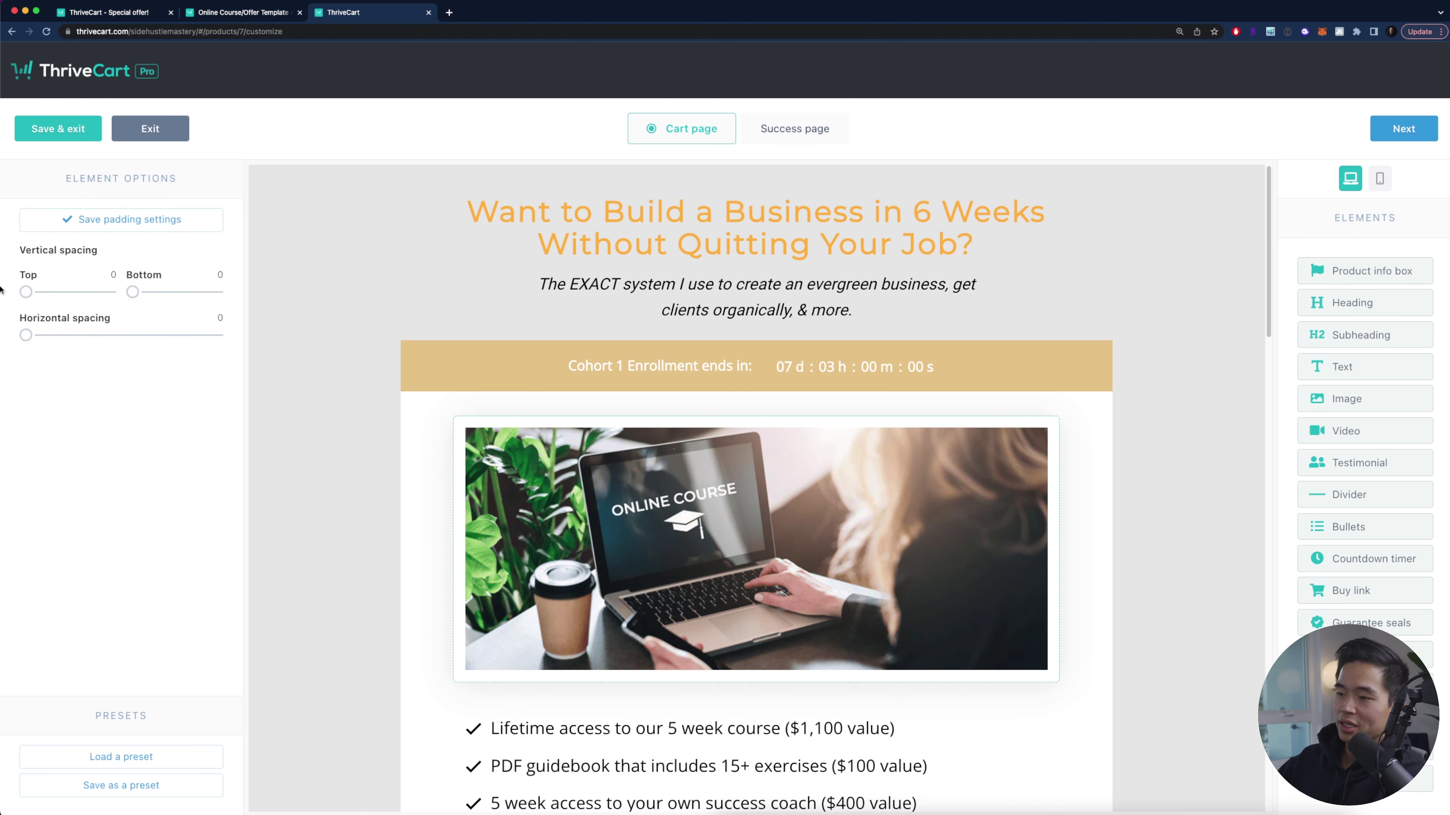
{"action": "left_click", "coordinate": [63, 220]}
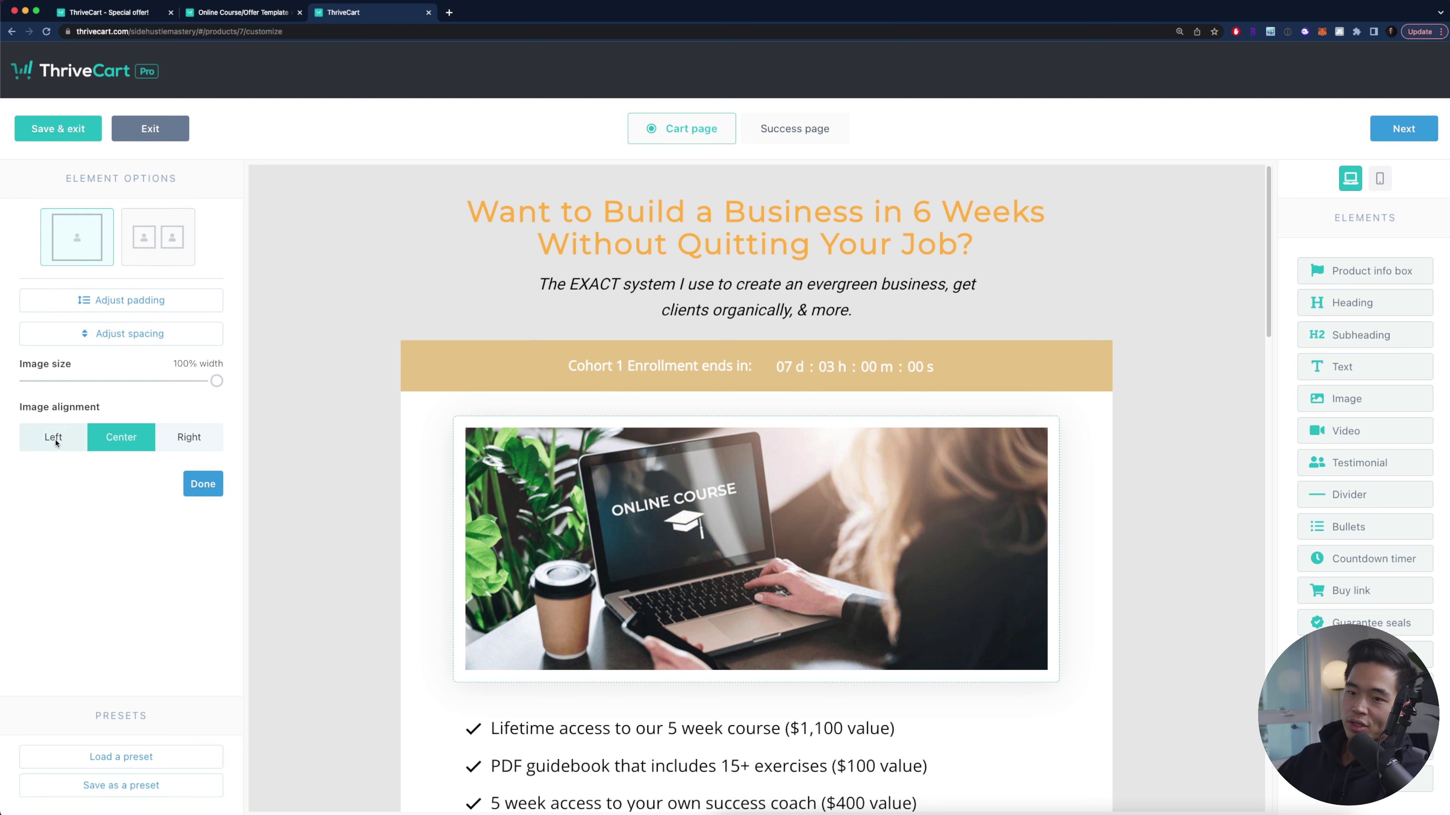
{"action": "left_click", "coordinate": [130, 443]}
{"action": "left_click", "coordinate": [189, 437]}
{"action": "scroll", "coordinate": [945, 483], "scroll_direction": "down", "scroll_amount": 2}
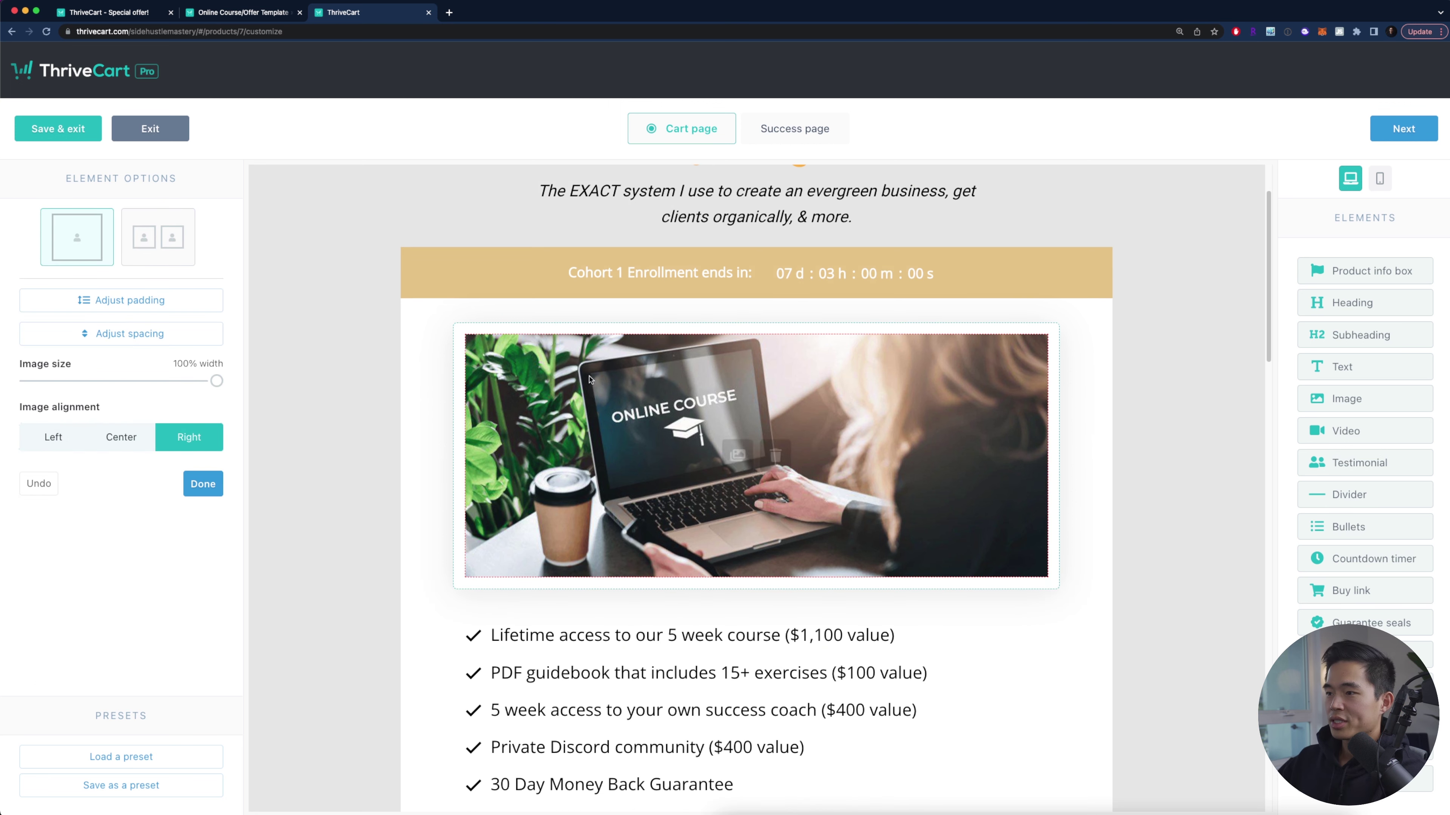
{"action": "scroll", "coordinate": [946, 483], "scroll_direction": "down", "scroll_amount": 5}
{"action": "left_click", "coordinate": [742, 512]}
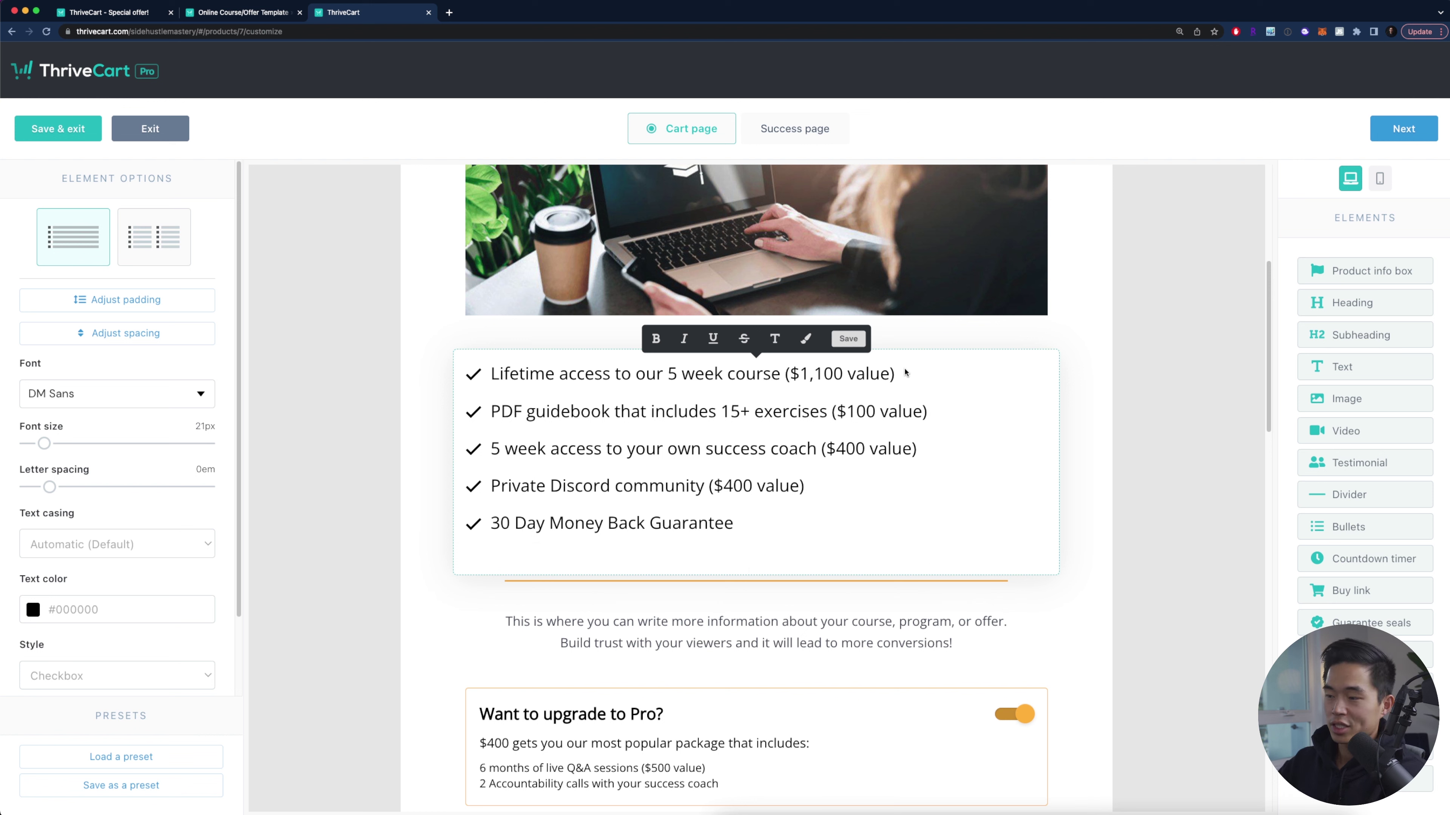
{"action": "left_click", "coordinate": [970, 580]}
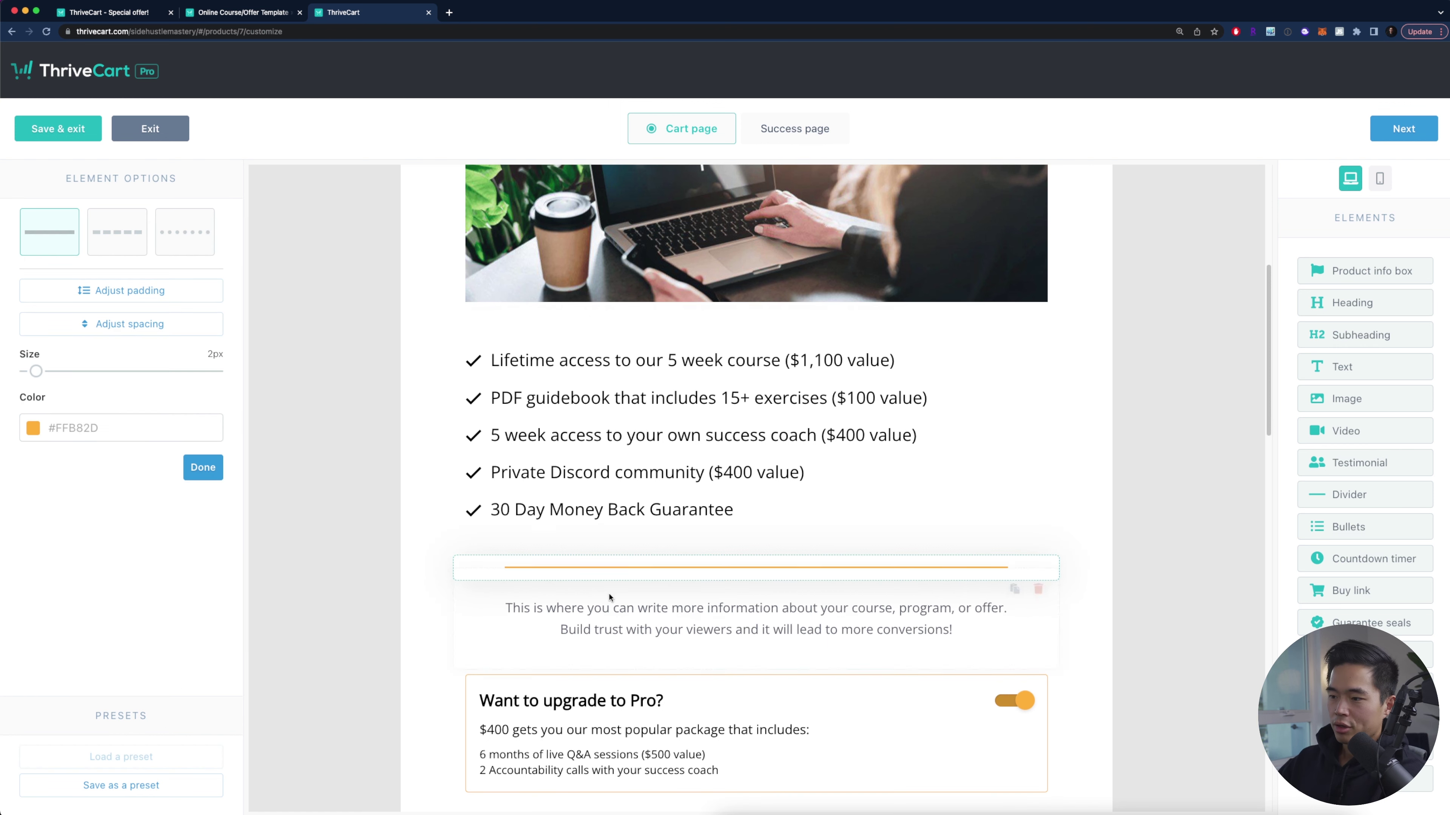
{"action": "left_click", "coordinate": [801, 585]}
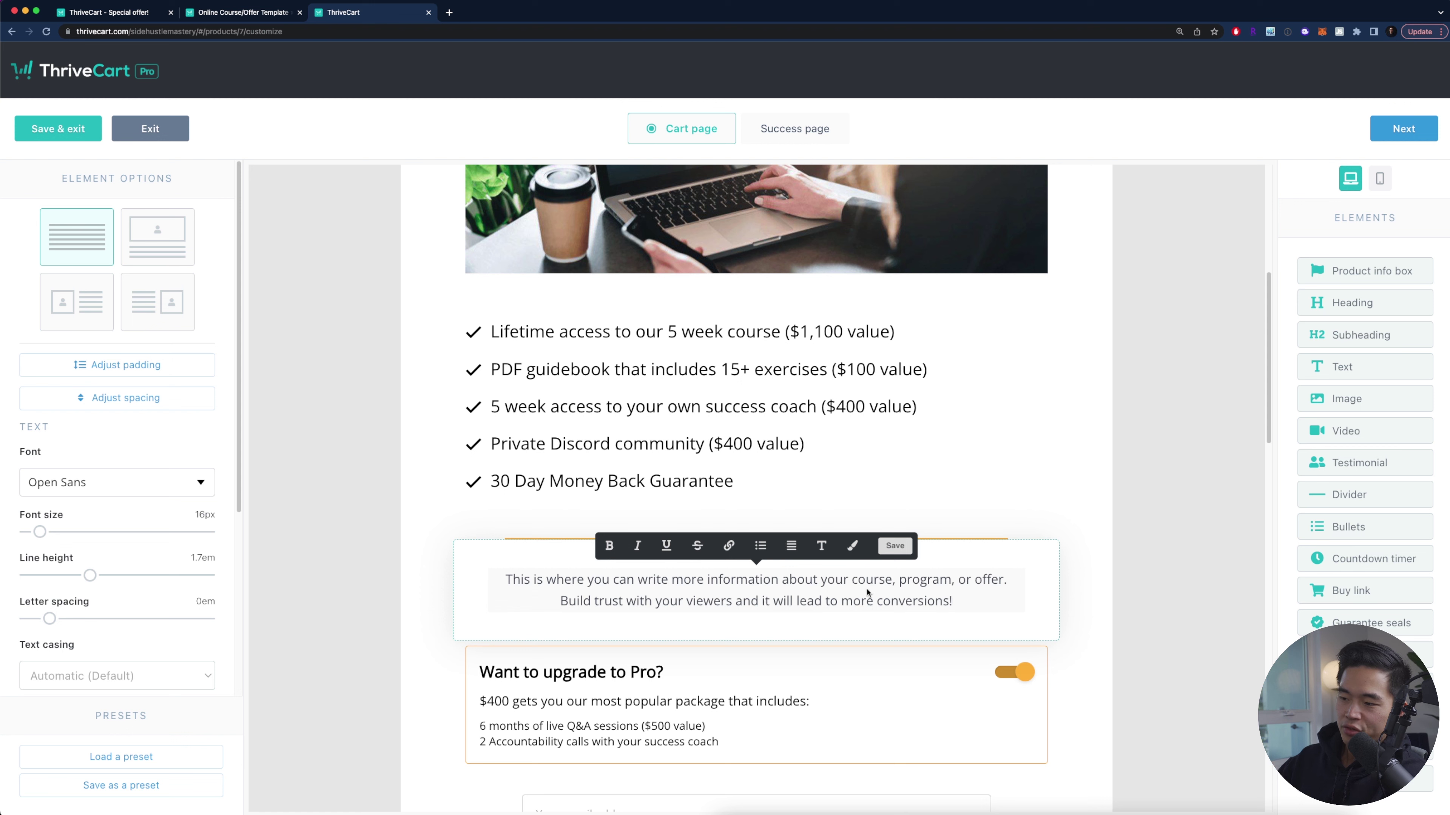
{"action": "left_click", "coordinate": [1147, 608]}
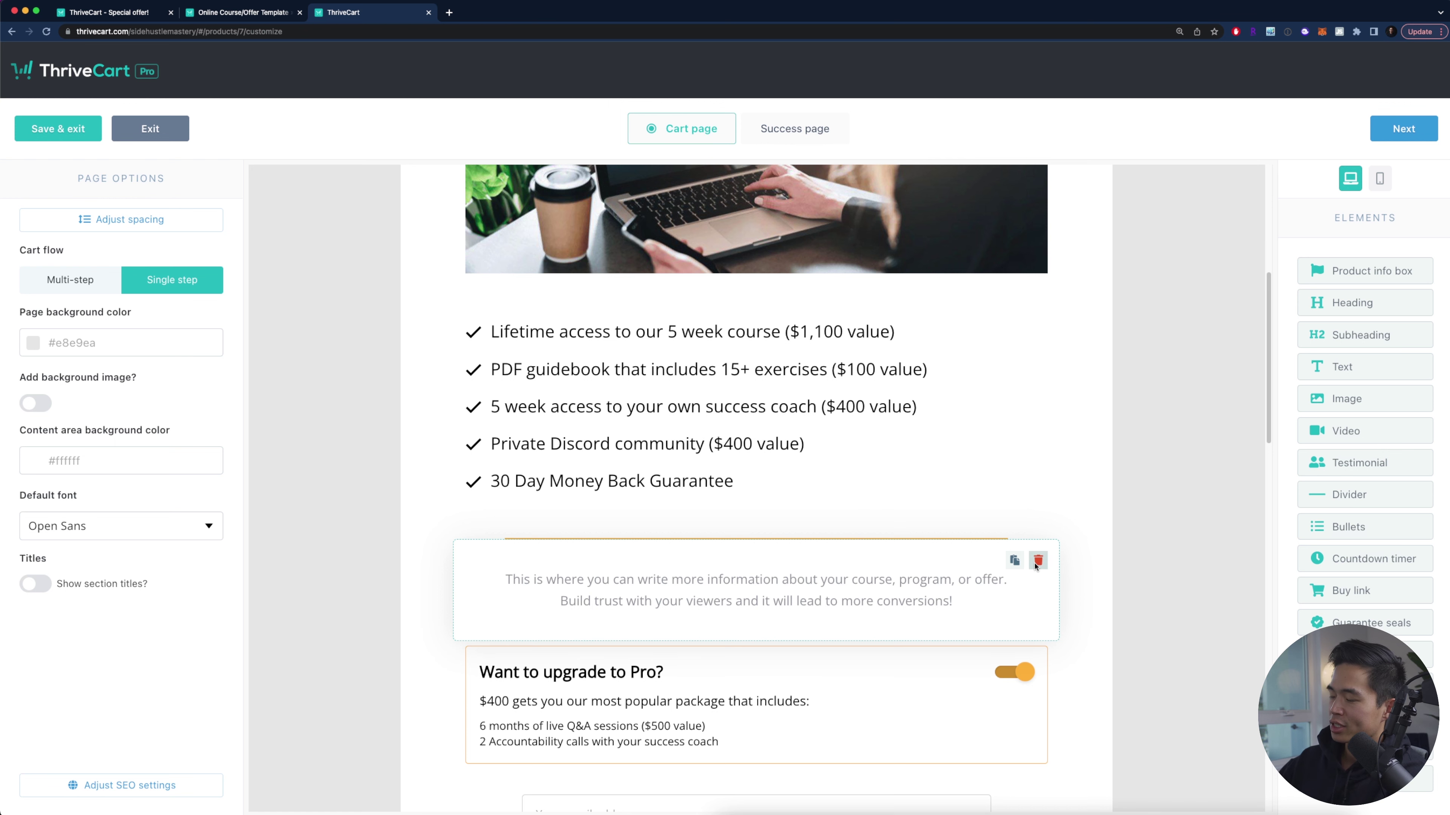
{"action": "scroll", "coordinate": [820, 551], "scroll_direction": "down", "scroll_amount": 3}
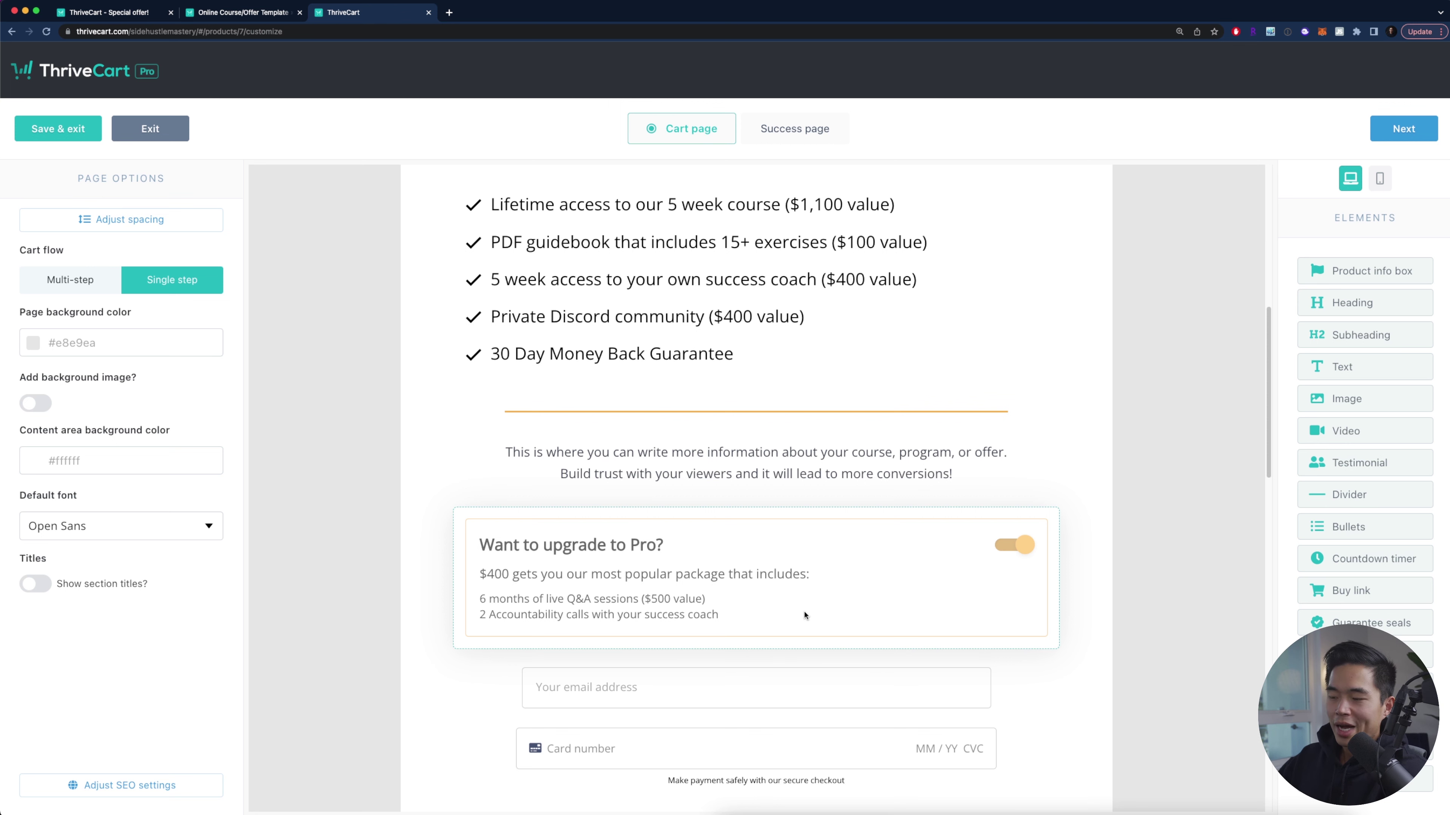
{"action": "scroll", "coordinate": [804, 616], "scroll_direction": "down", "scroll_amount": 3}
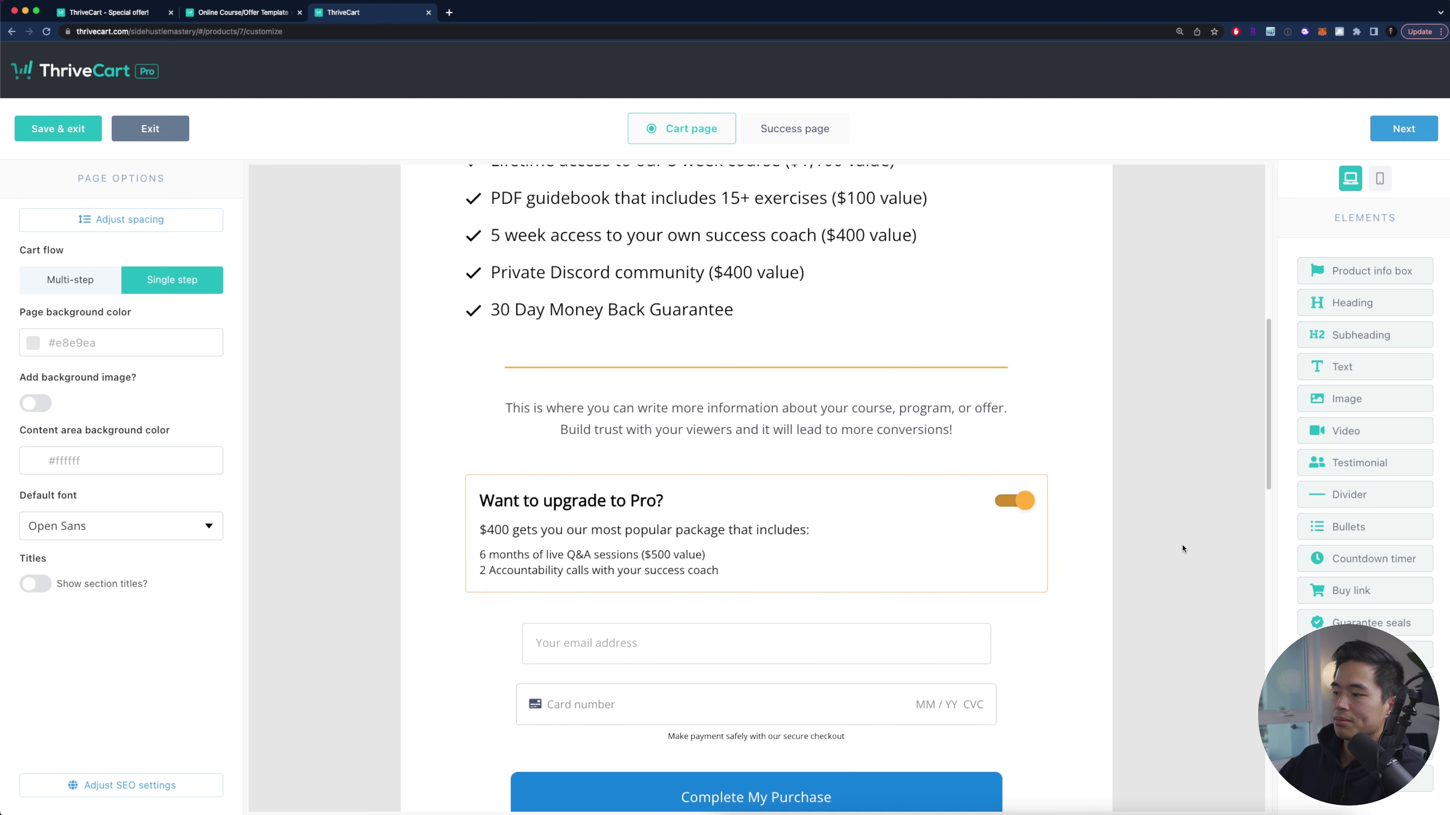
{"action": "left_click", "coordinate": [790, 543]}
{"action": "left_click", "coordinate": [800, 603]}
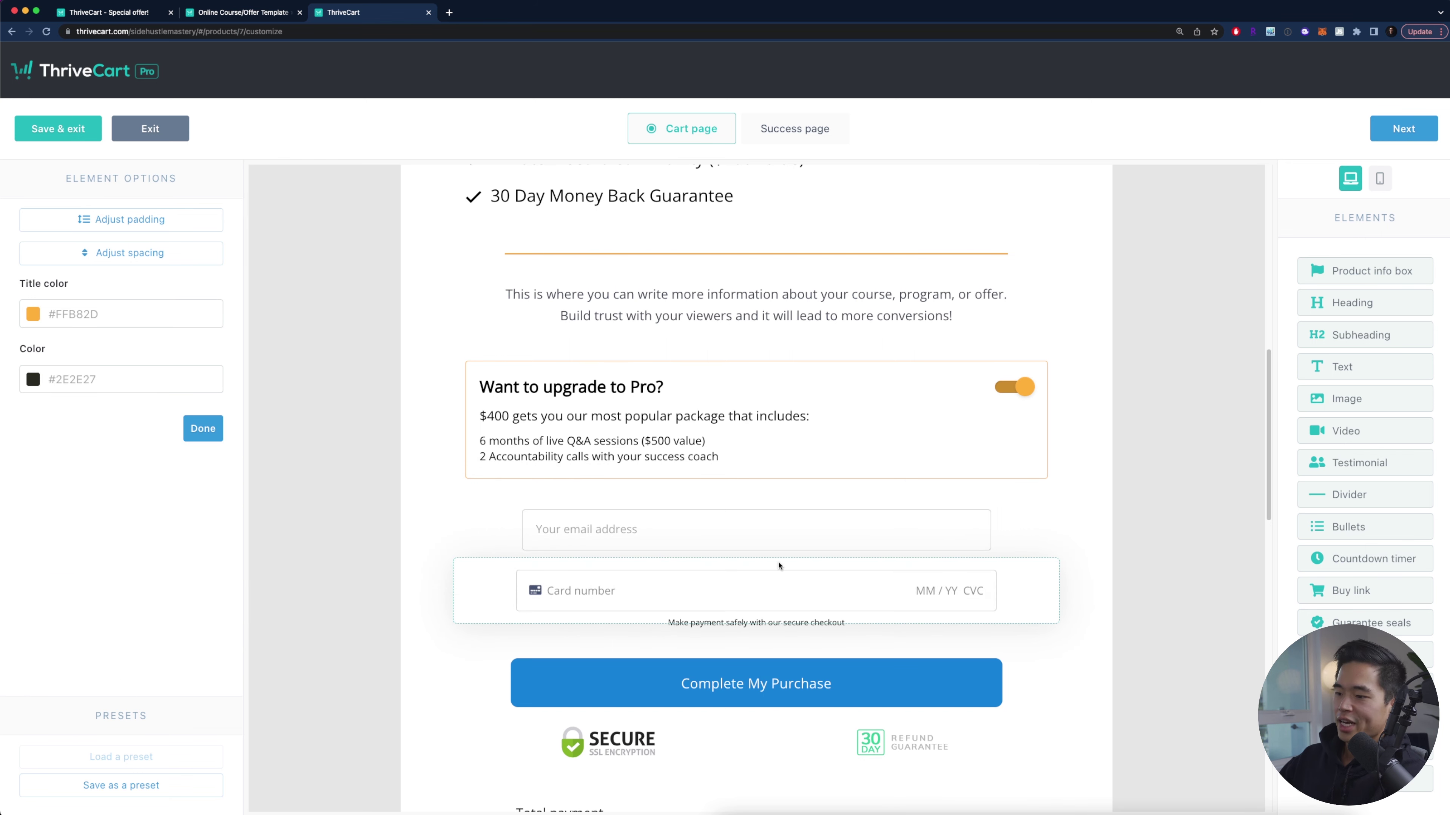
{"action": "scroll", "coordinate": [999, 686], "scroll_direction": "down", "scroll_amount": 4}
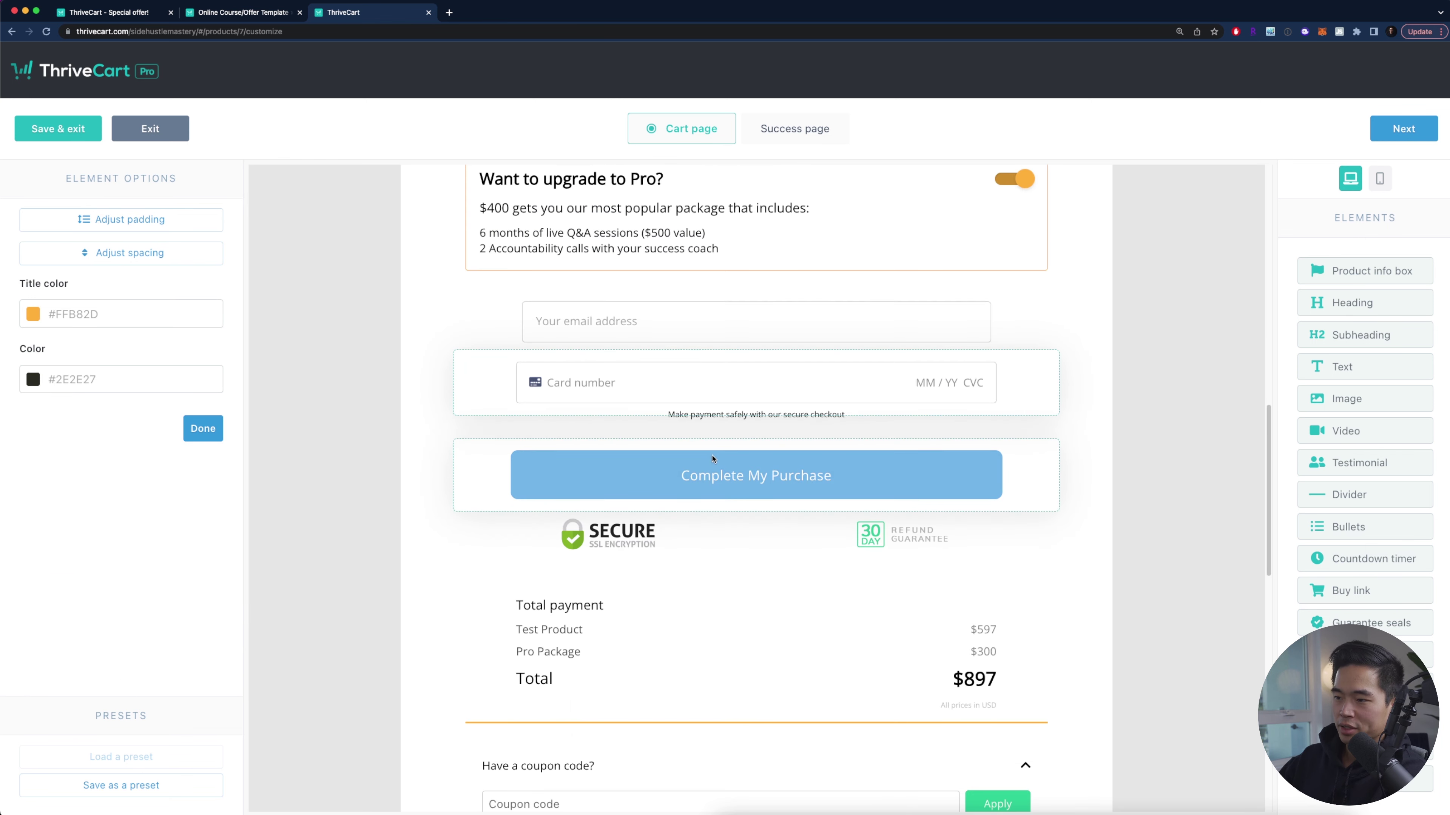
{"action": "left_click", "coordinate": [828, 449]}
{"action": "scroll", "coordinate": [828, 449], "scroll_direction": "down", "scroll_amount": 2}
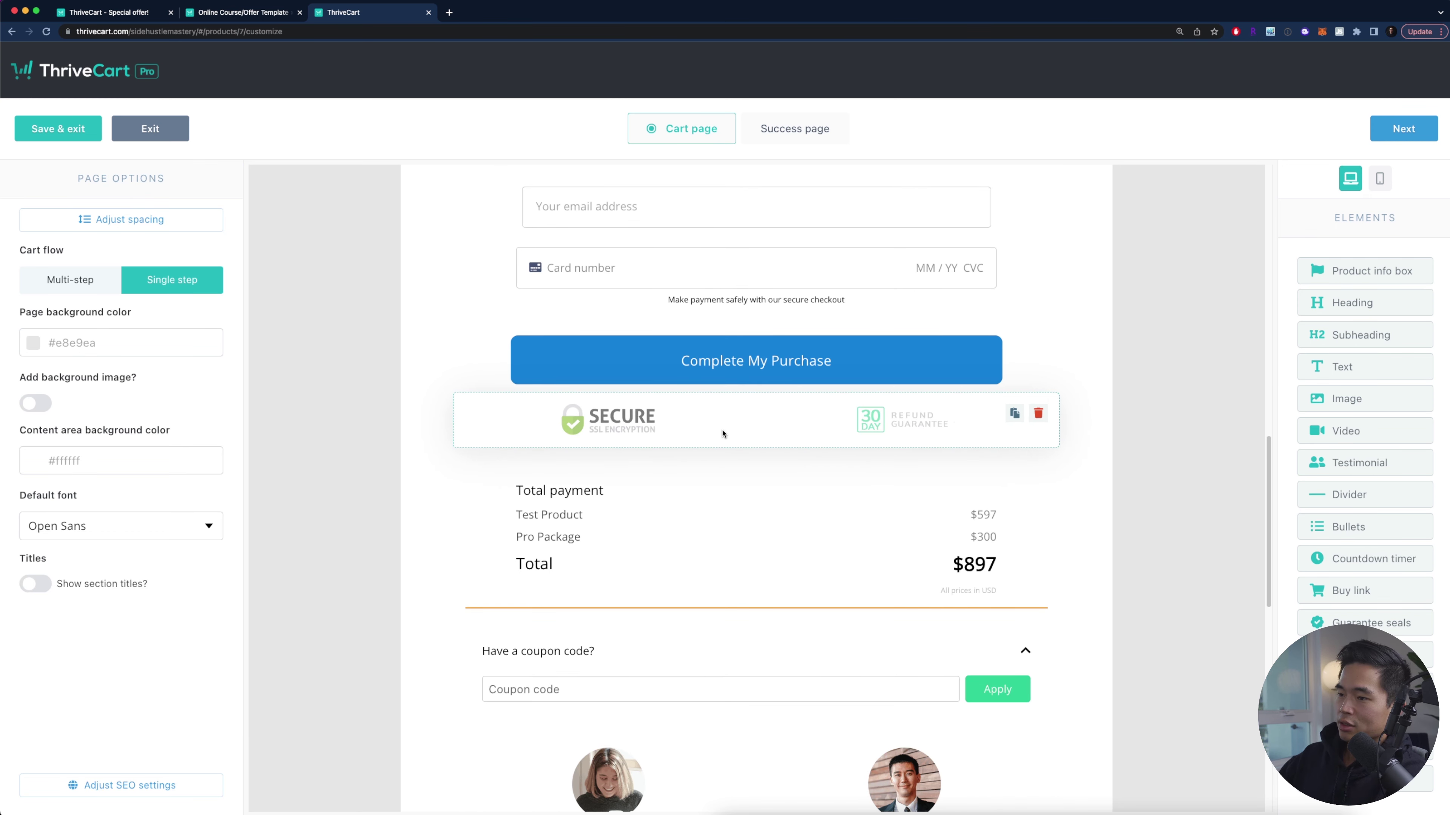
{"action": "left_click", "coordinate": [883, 430]}
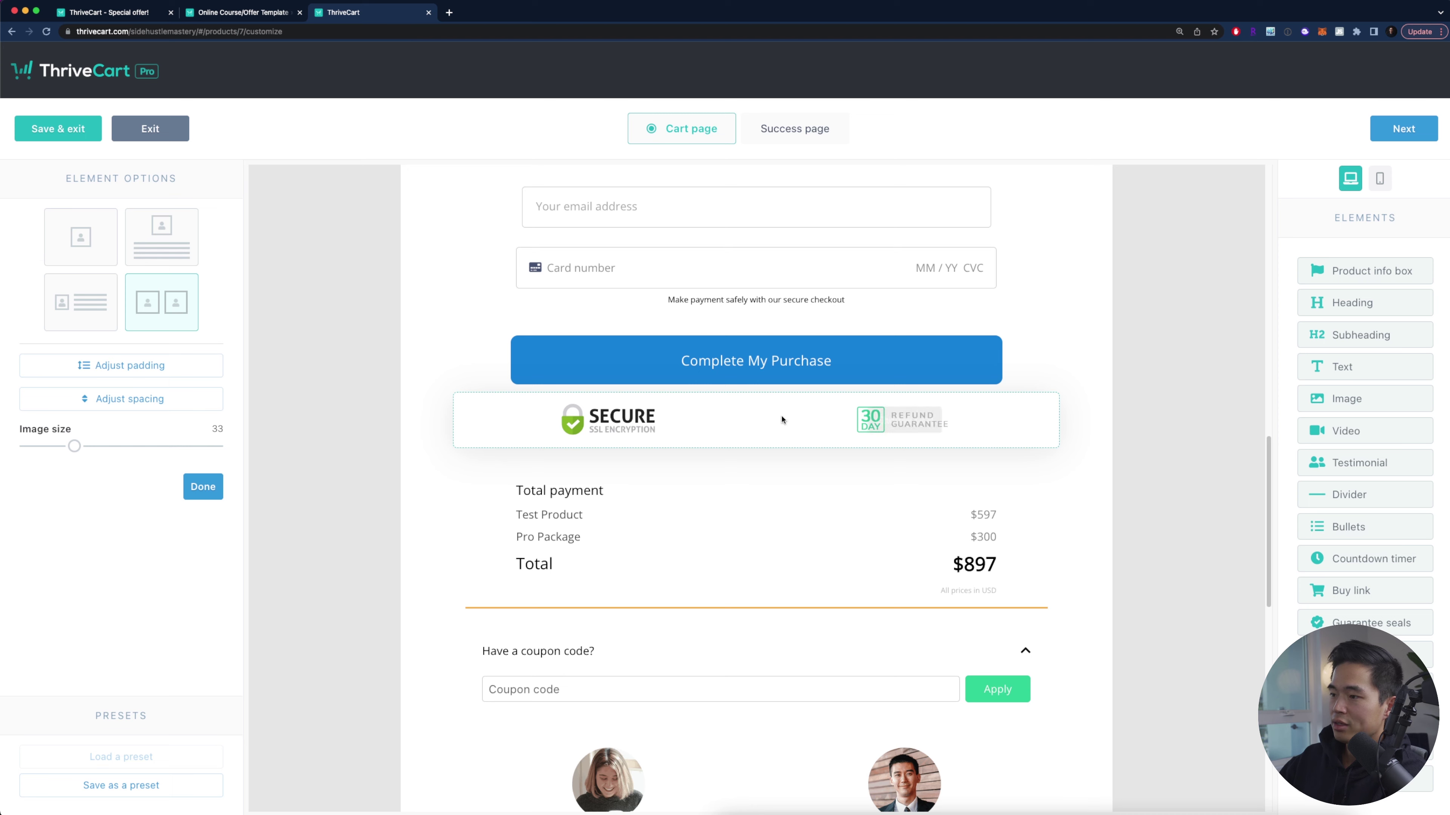
{"action": "left_click", "coordinate": [619, 422]}
{"action": "left_click", "coordinate": [931, 720]}
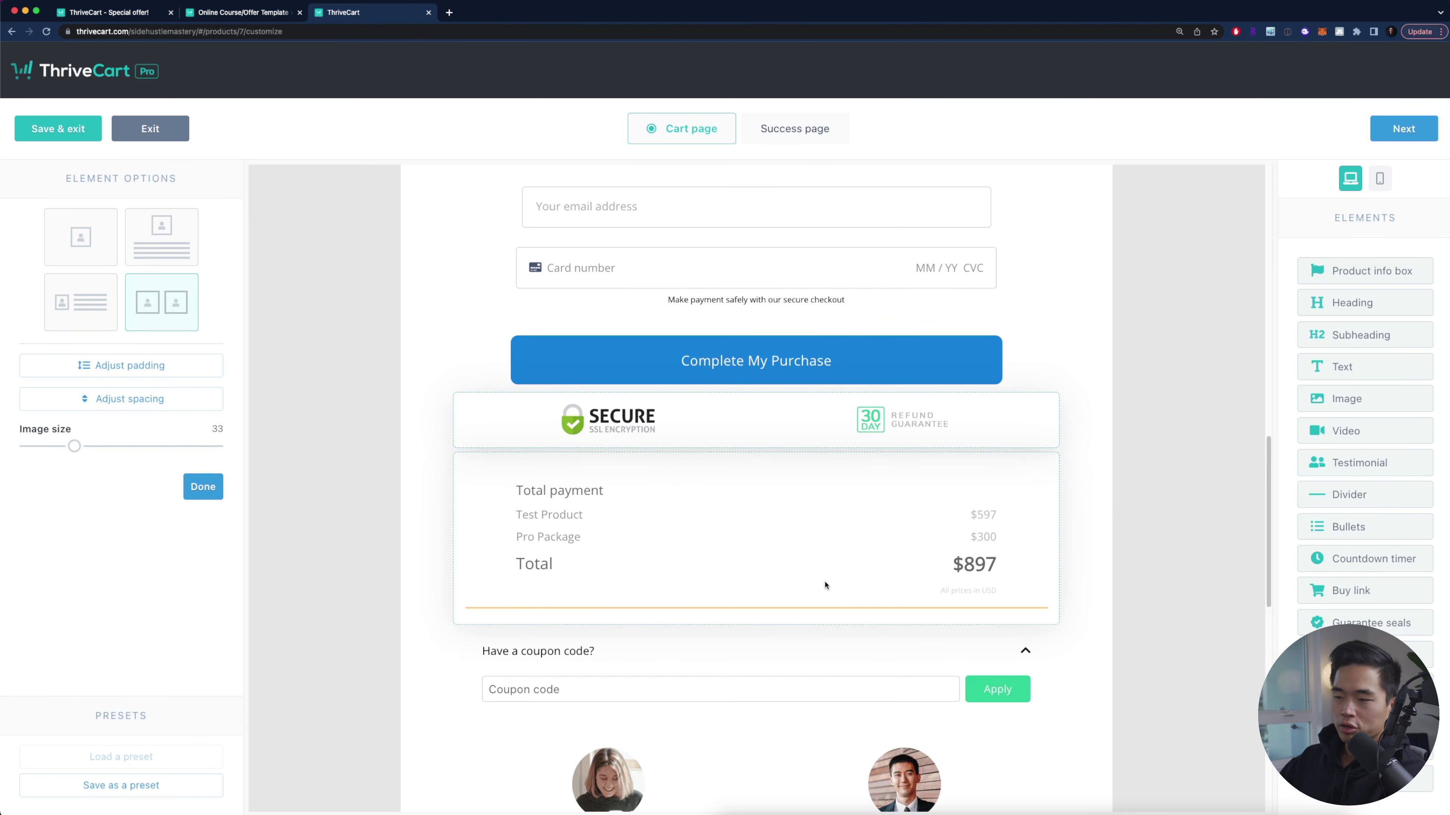
{"action": "left_click", "coordinate": [865, 537]}
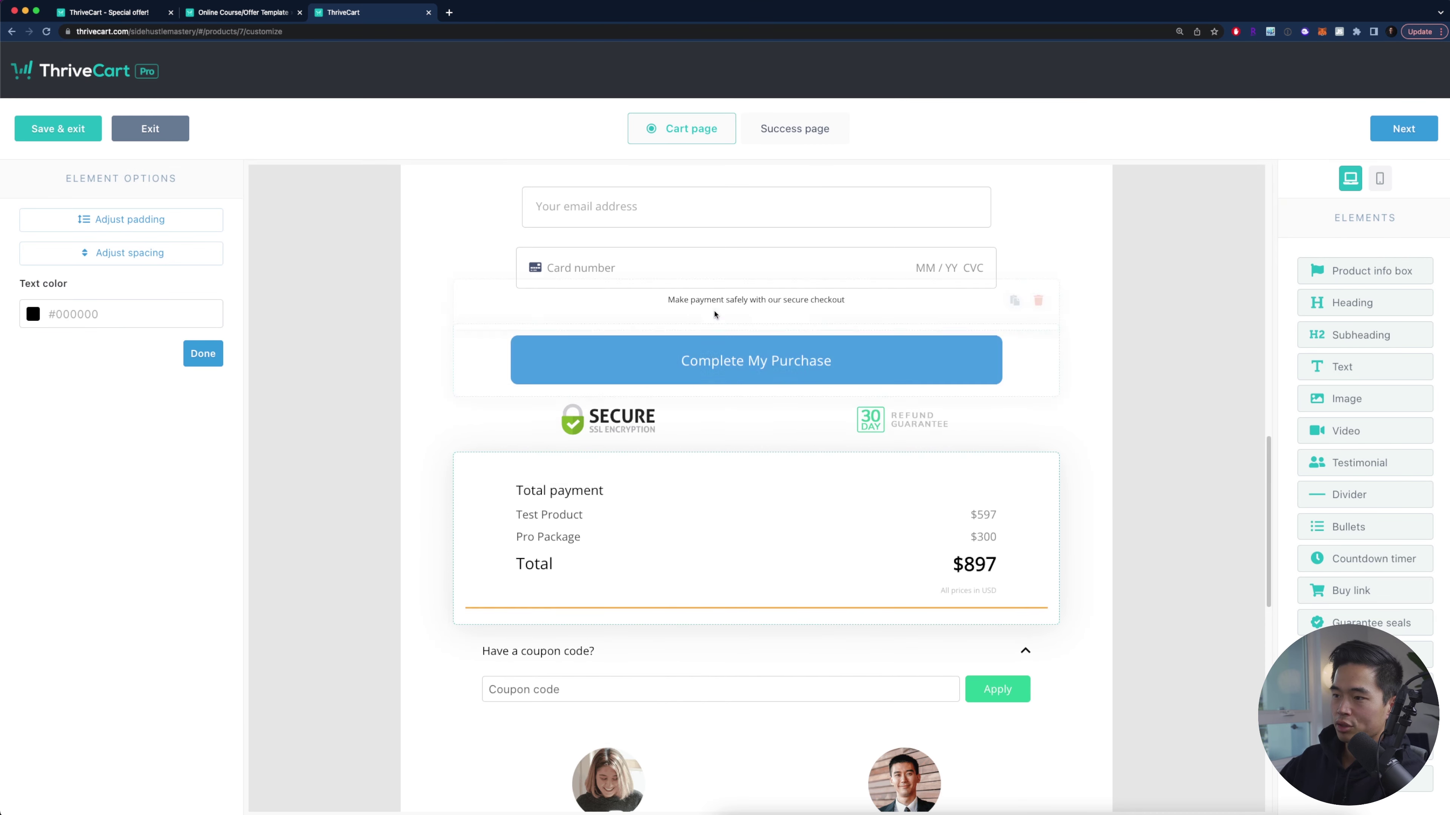
{"action": "scroll", "coordinate": [873, 531], "scroll_direction": "down", "scroll_amount": 1}
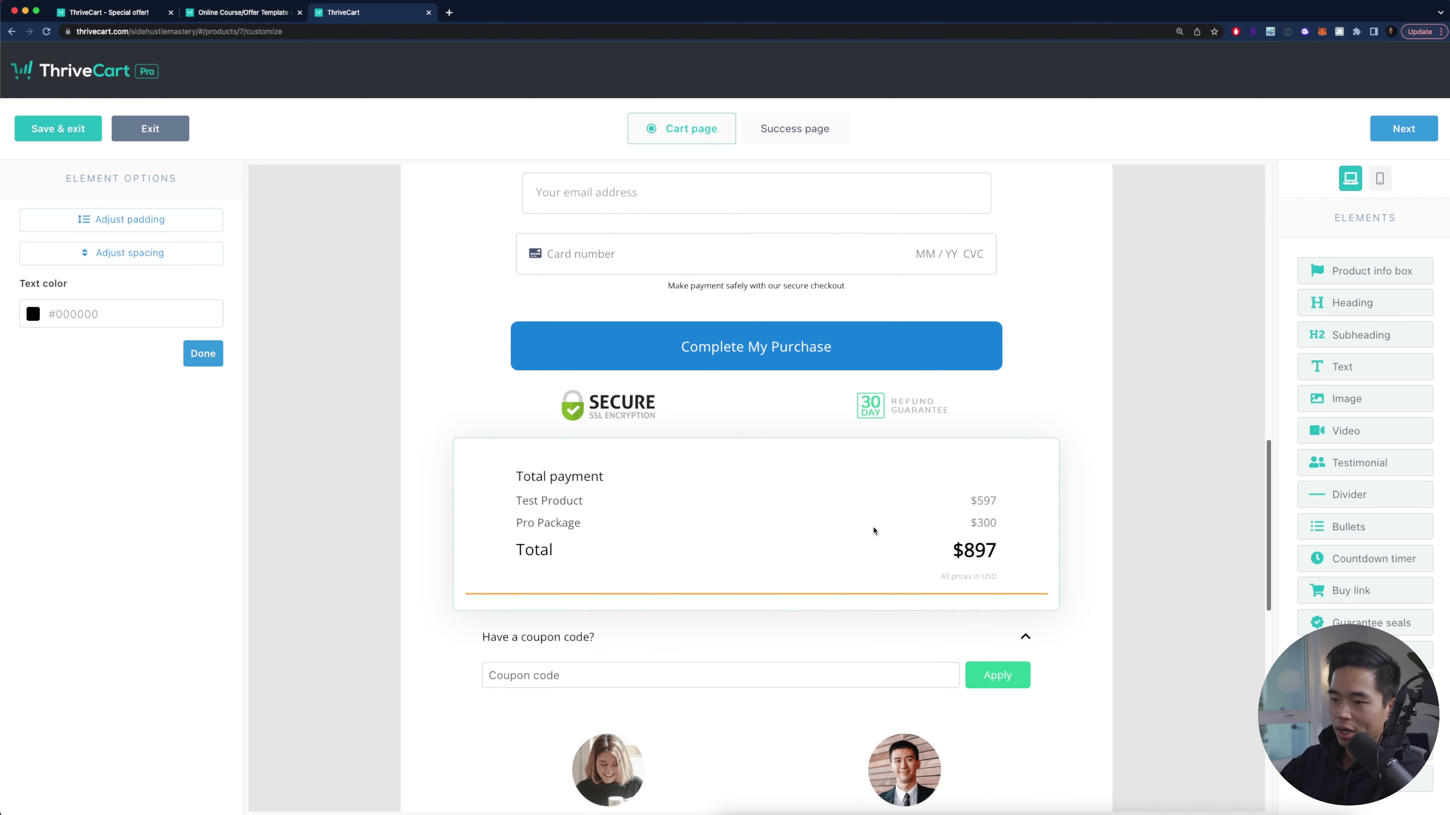
{"action": "scroll", "coordinate": [874, 531], "scroll_direction": "down", "scroll_amount": 4}
{"action": "scroll", "coordinate": [837, 538], "scroll_direction": "down", "scroll_amount": 3}
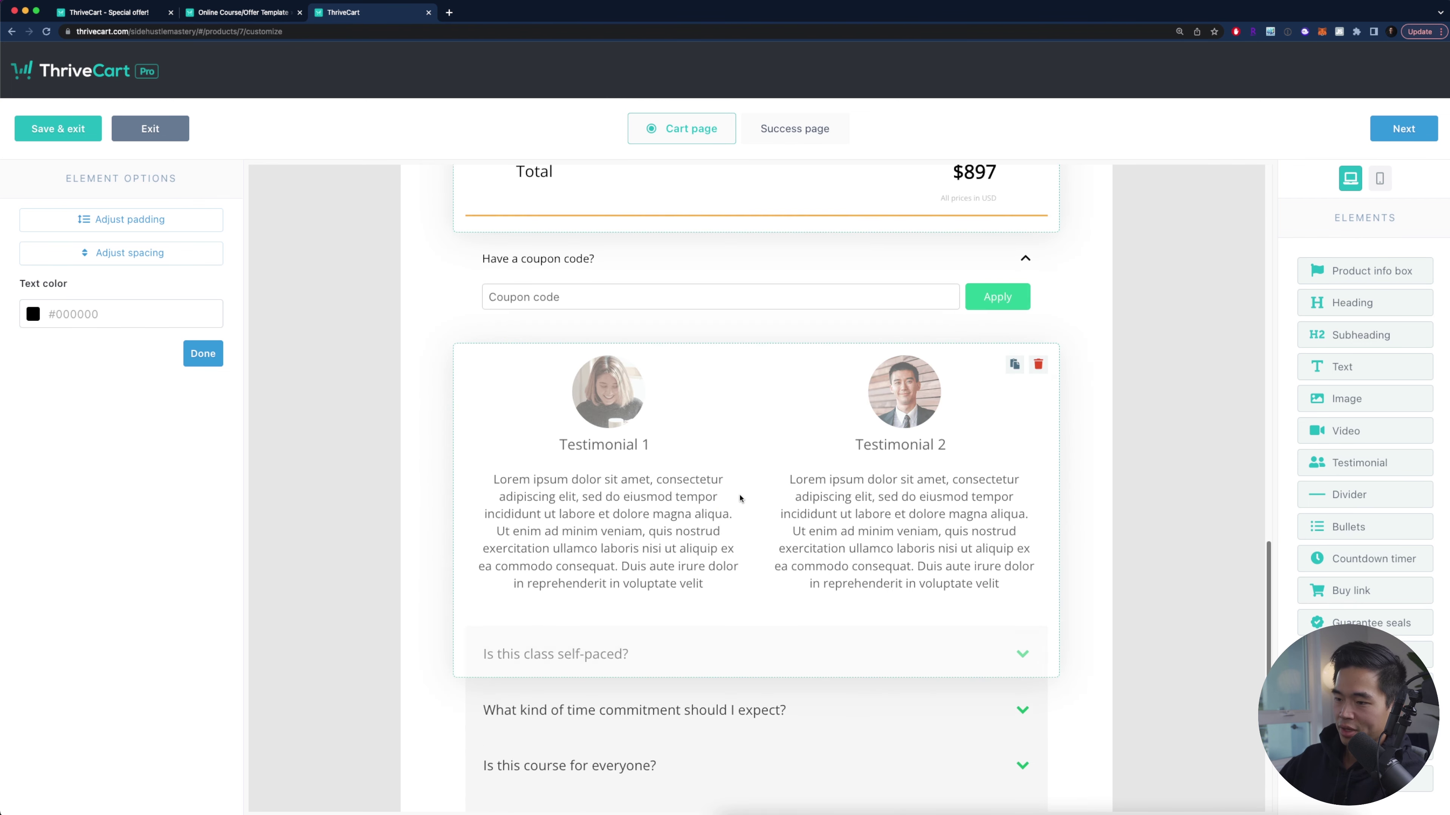
{"action": "scroll", "coordinate": [837, 539], "scroll_direction": "down", "scroll_amount": 1}
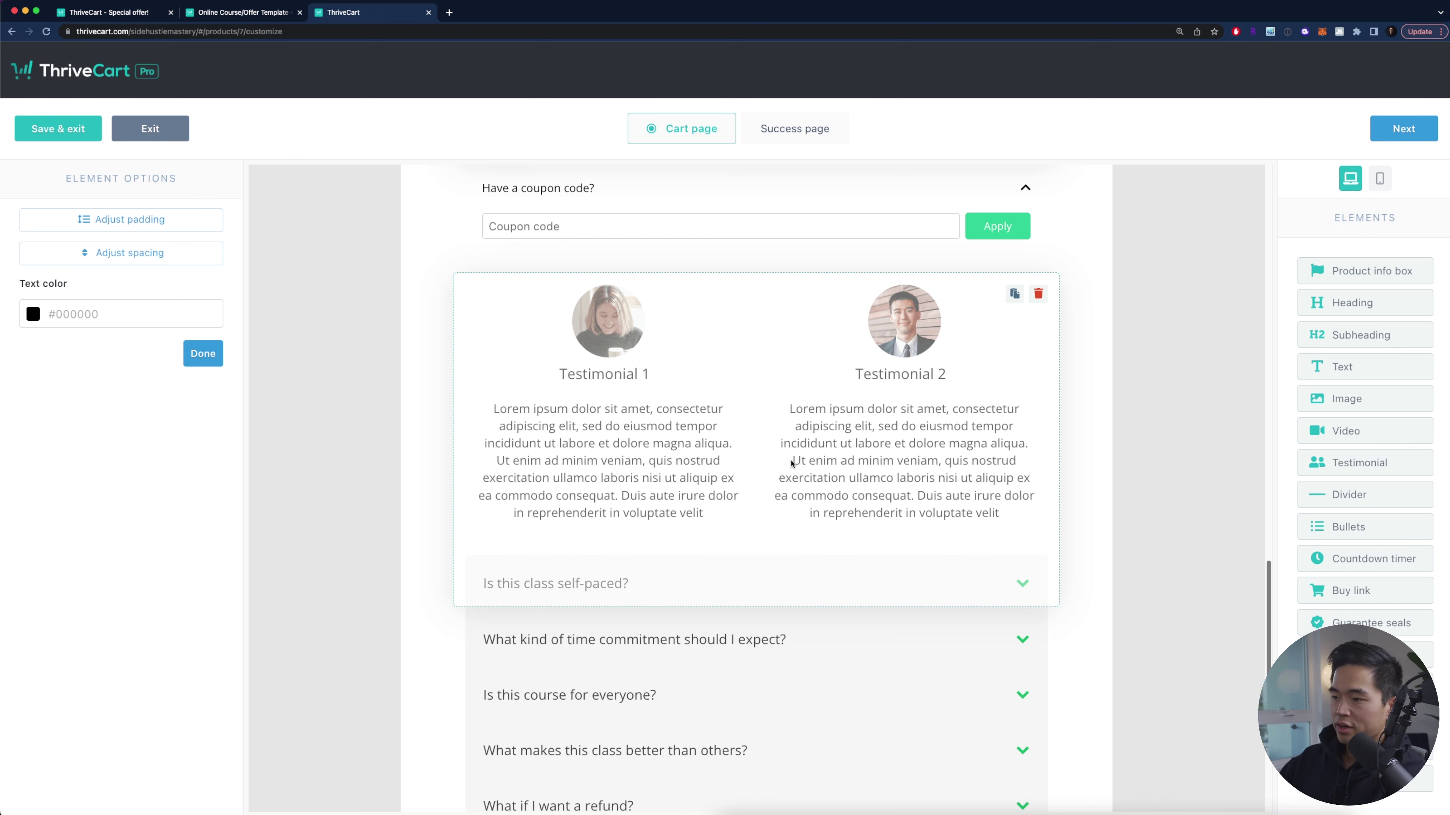
{"action": "scroll", "coordinate": [806, 462], "scroll_direction": "down", "scroll_amount": 1}
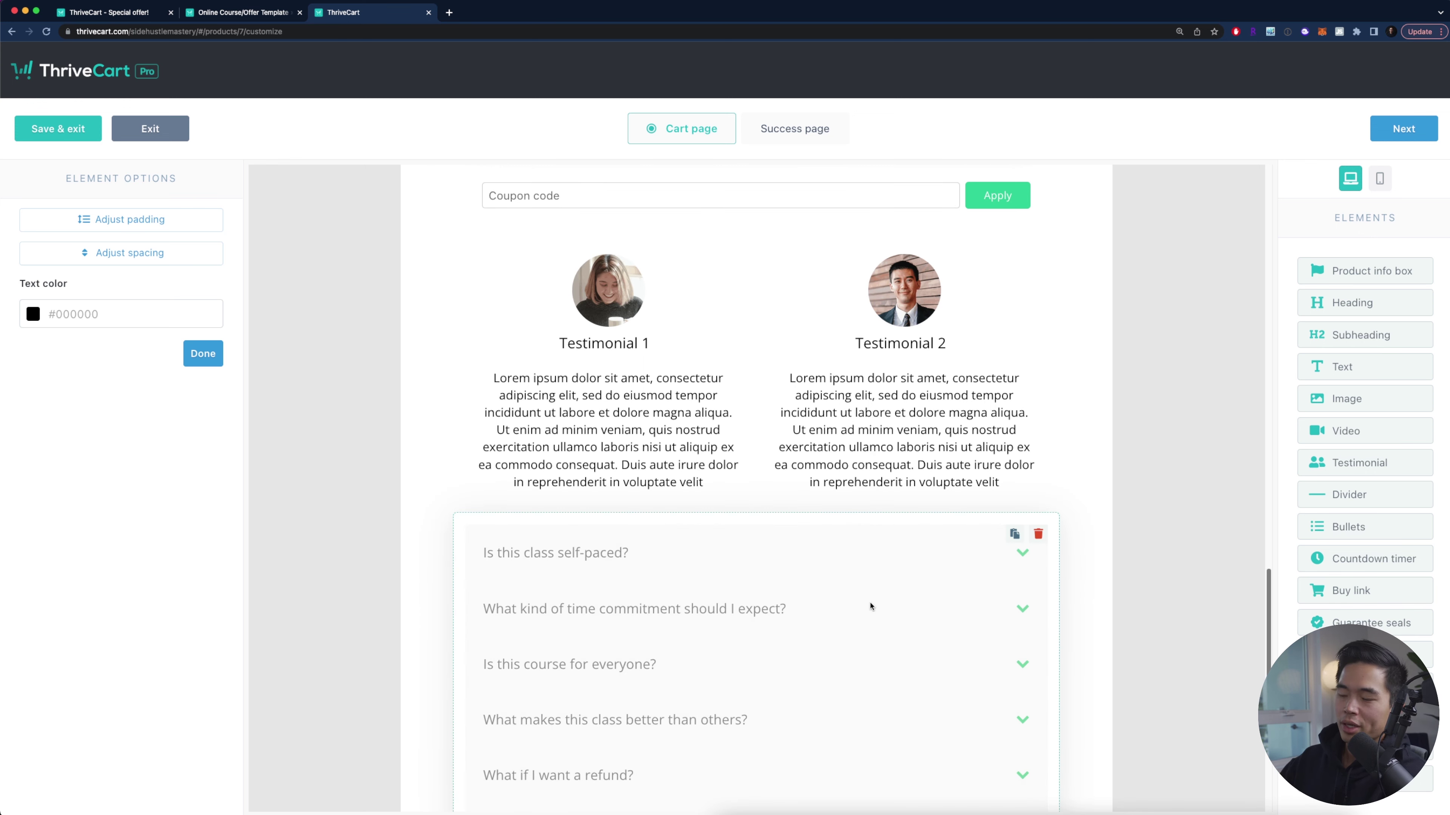
{"action": "scroll", "coordinate": [803, 642], "scroll_direction": "down", "scroll_amount": 5}
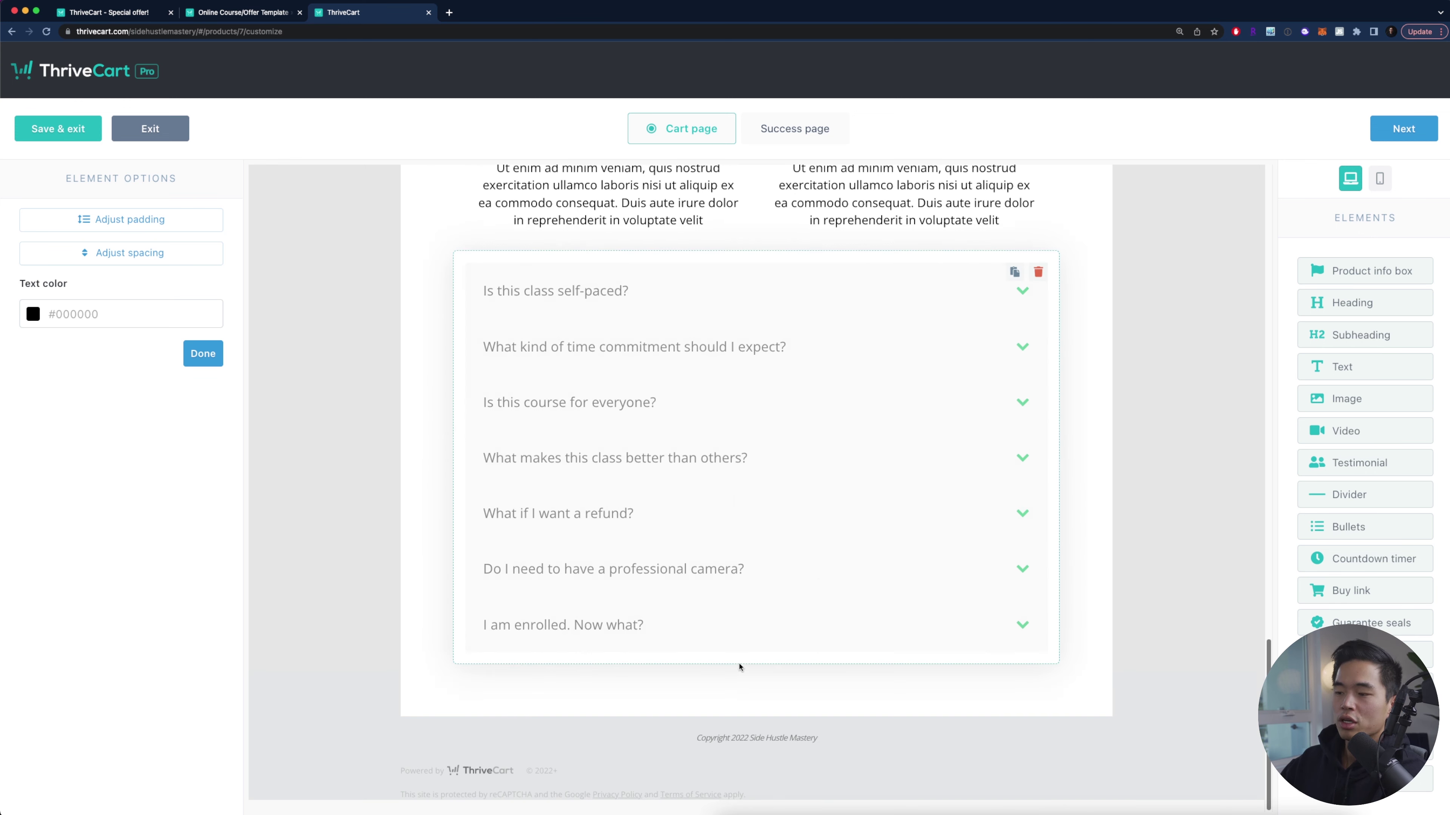
{"action": "left_click", "coordinate": [767, 422]}
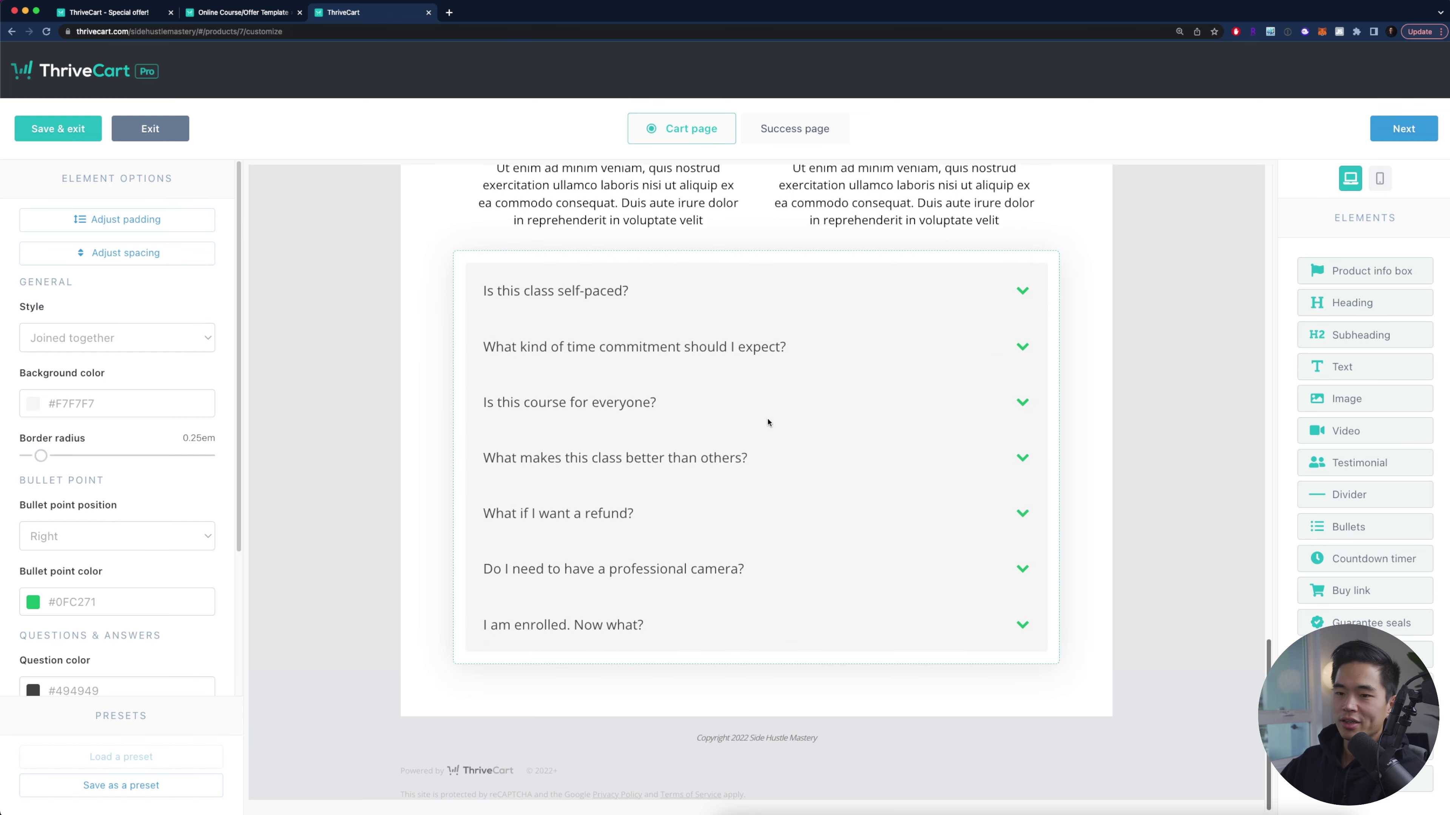
{"action": "scroll", "coordinate": [171, 457], "scroll_direction": "down", "scroll_amount": 3}
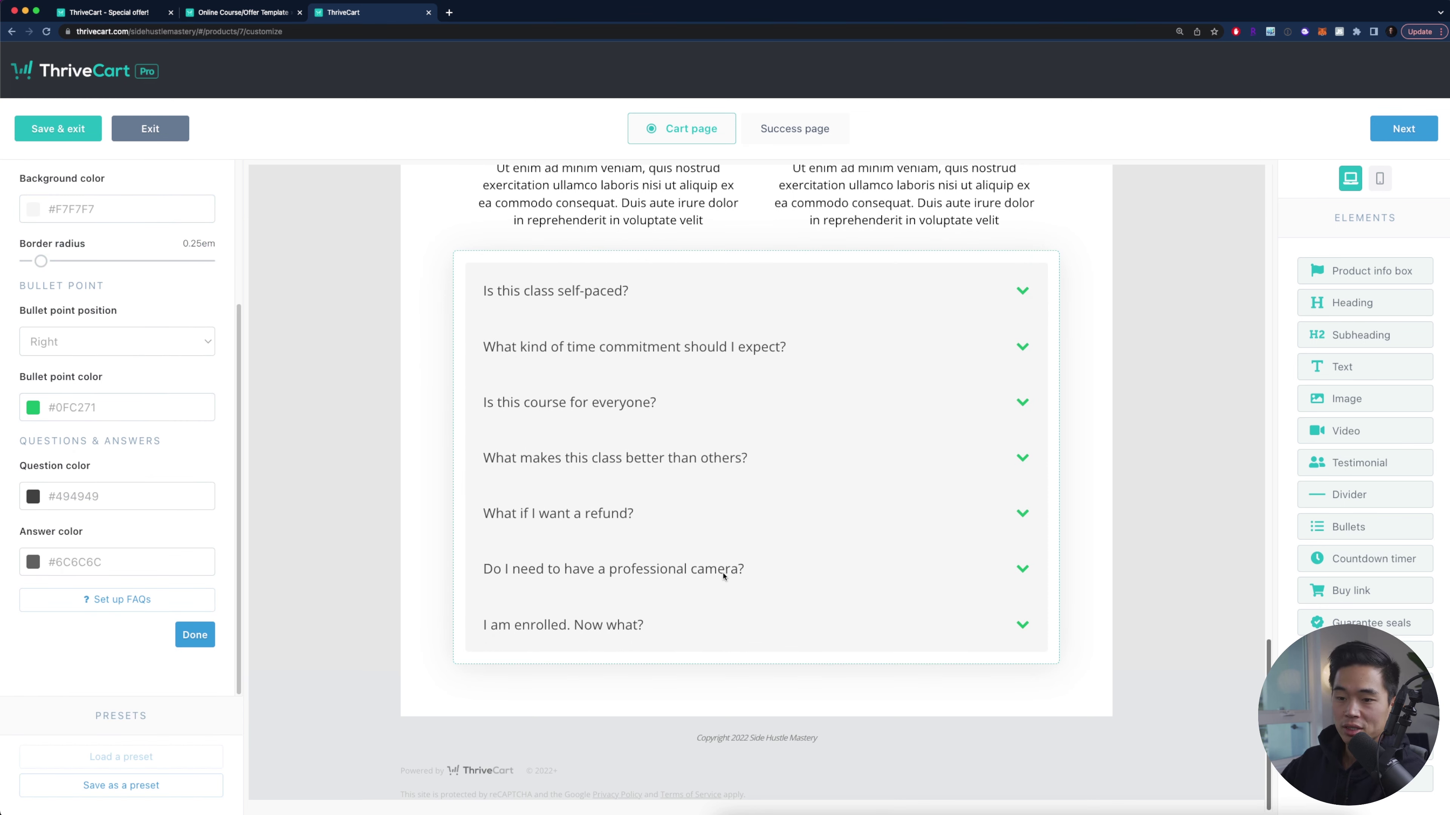
{"action": "left_click", "coordinate": [139, 600]}
{"action": "scroll", "coordinate": [841, 350], "scroll_direction": "down", "scroll_amount": 10}
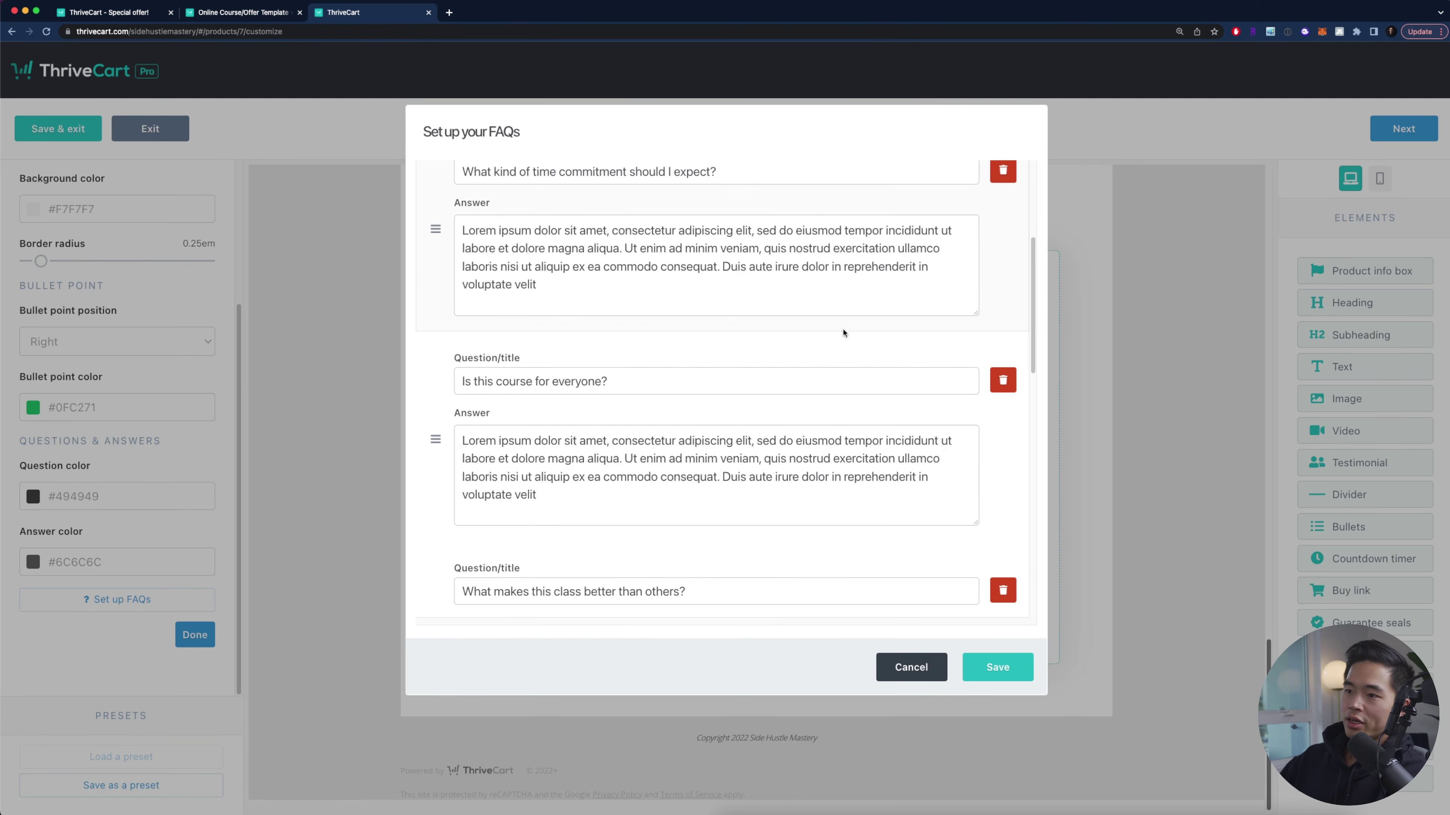
{"action": "scroll", "coordinate": [798, 375], "scroll_direction": "down", "scroll_amount": 5}
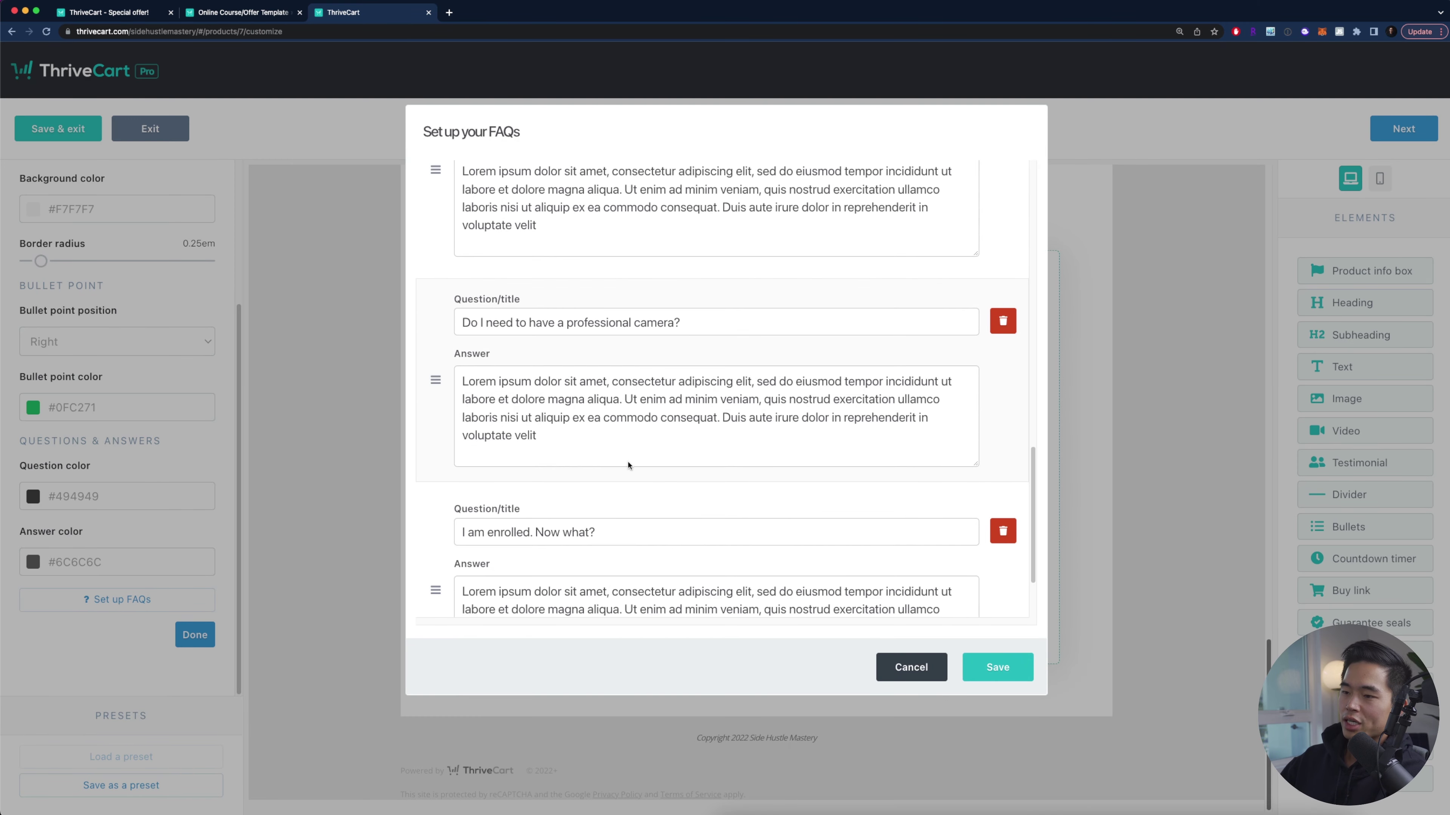
{"action": "triple_click", "coordinate": [528, 333]}
{"action": "left_click", "coordinate": [689, 451]}
{"action": "triple_click", "coordinate": [688, 451]}
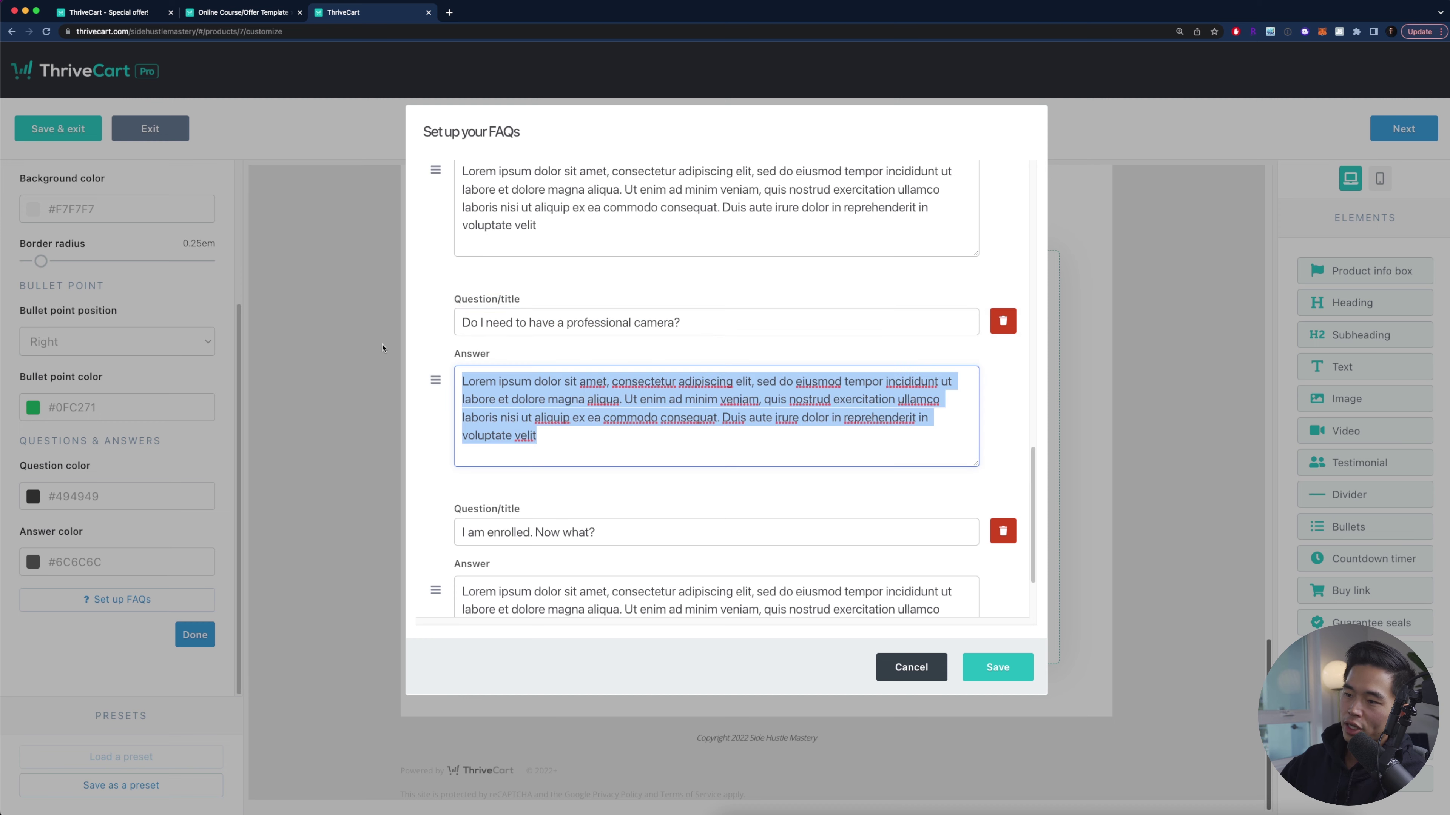
{"action": "left_click", "coordinate": [1068, 448]}
{"action": "scroll", "coordinate": [1069, 448], "scroll_direction": "down", "scroll_amount": 1}
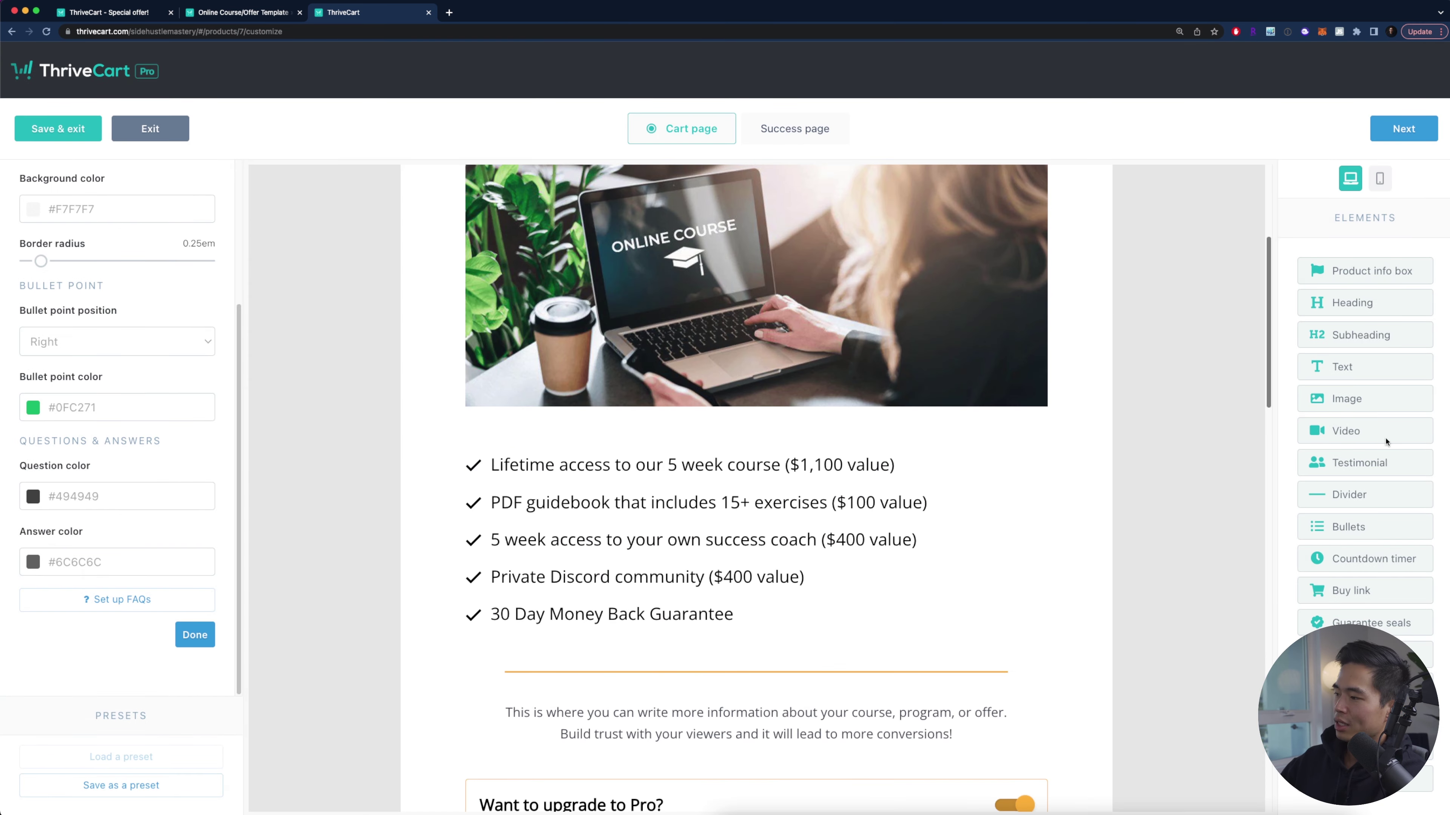
Step: Delete the online-course image and drop a video block below the countdown banner
{"action": "scroll", "coordinate": [770, 582], "scroll_direction": "up", "scroll_amount": 5}
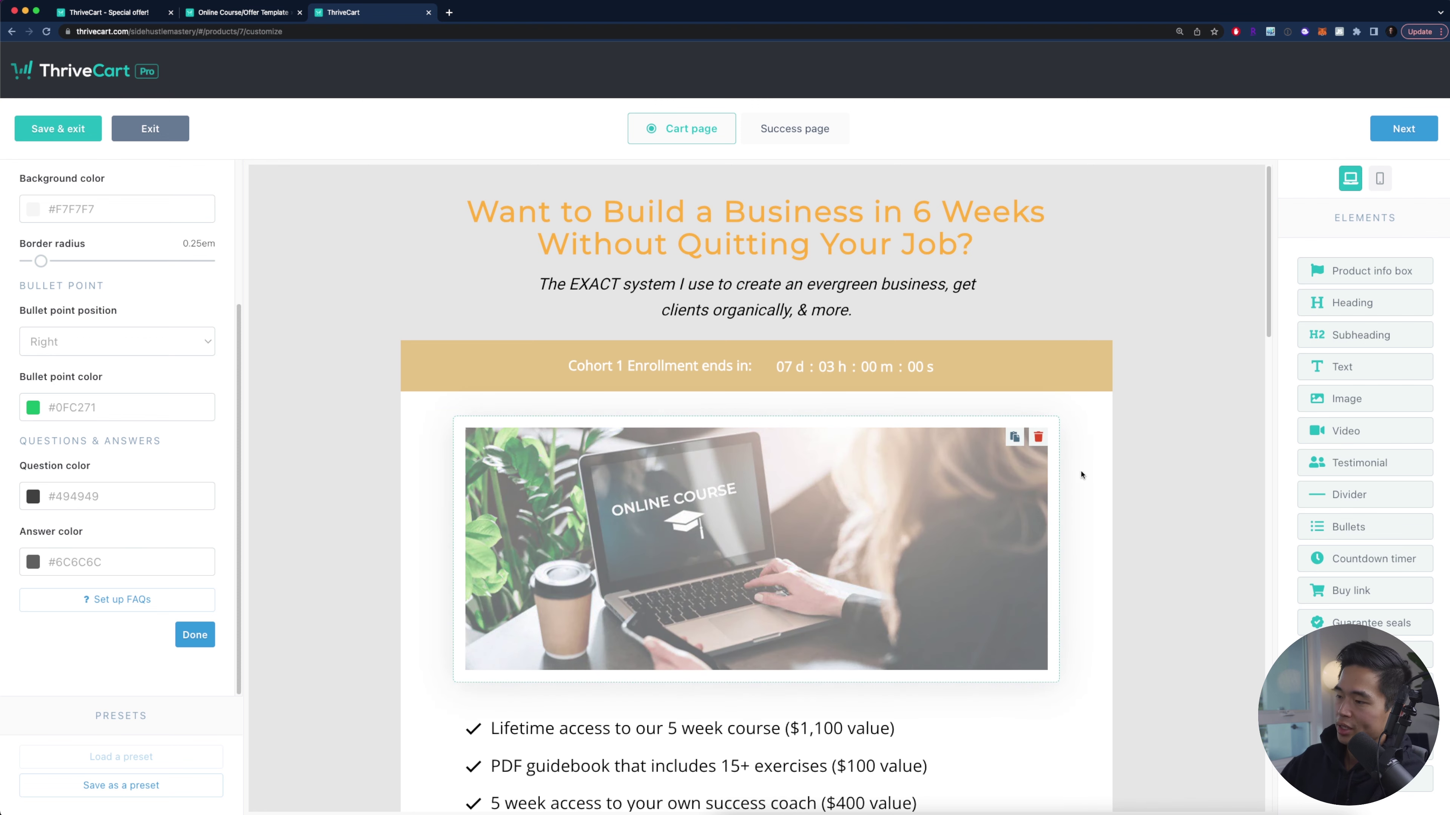
{"action": "left_click", "coordinate": [1040, 441]}
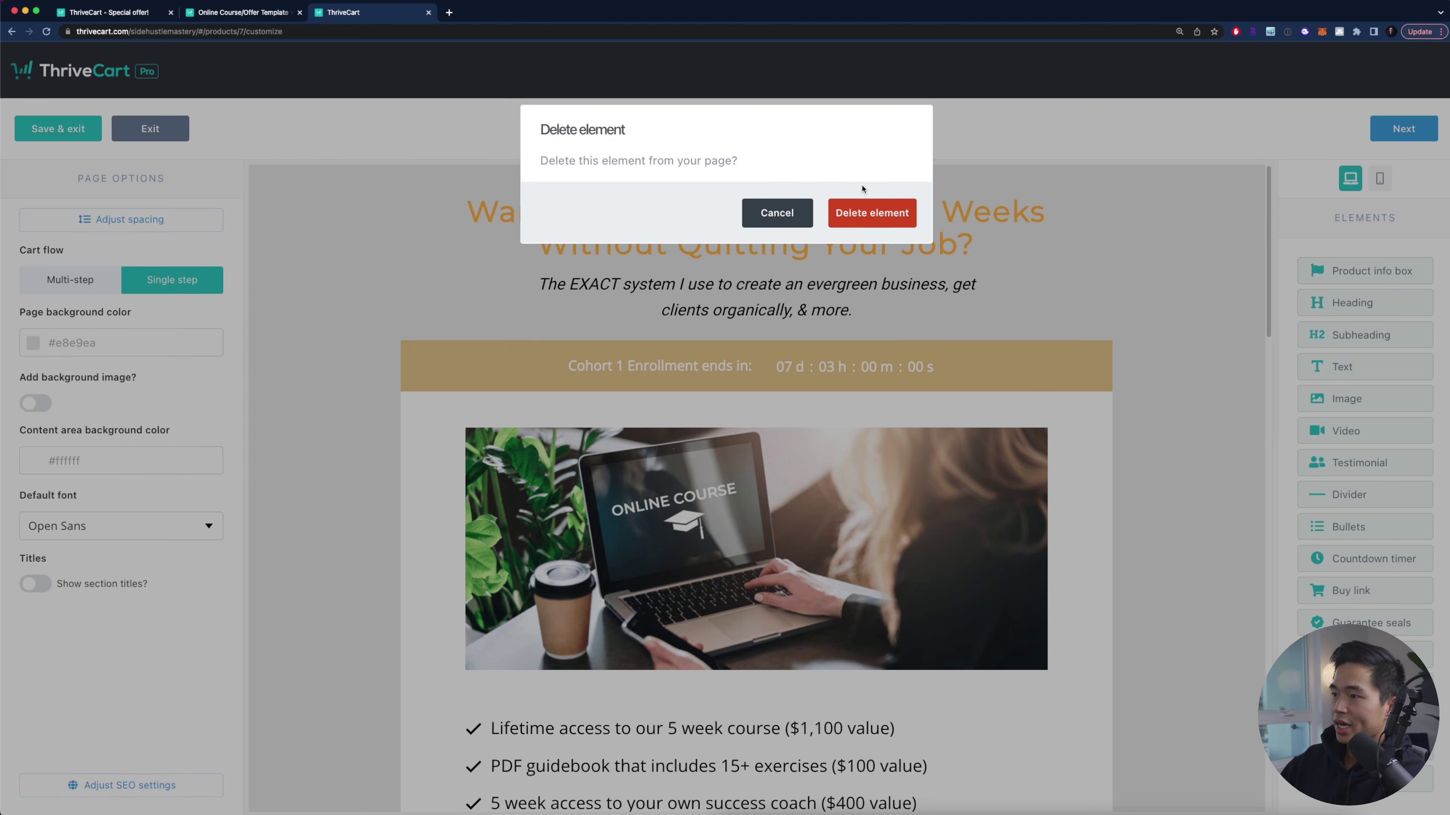
{"action": "left_click", "coordinate": [871, 212]}
{"action": "left_click_drag", "start_coordinate": [1377, 435], "coordinate": [817, 452]}
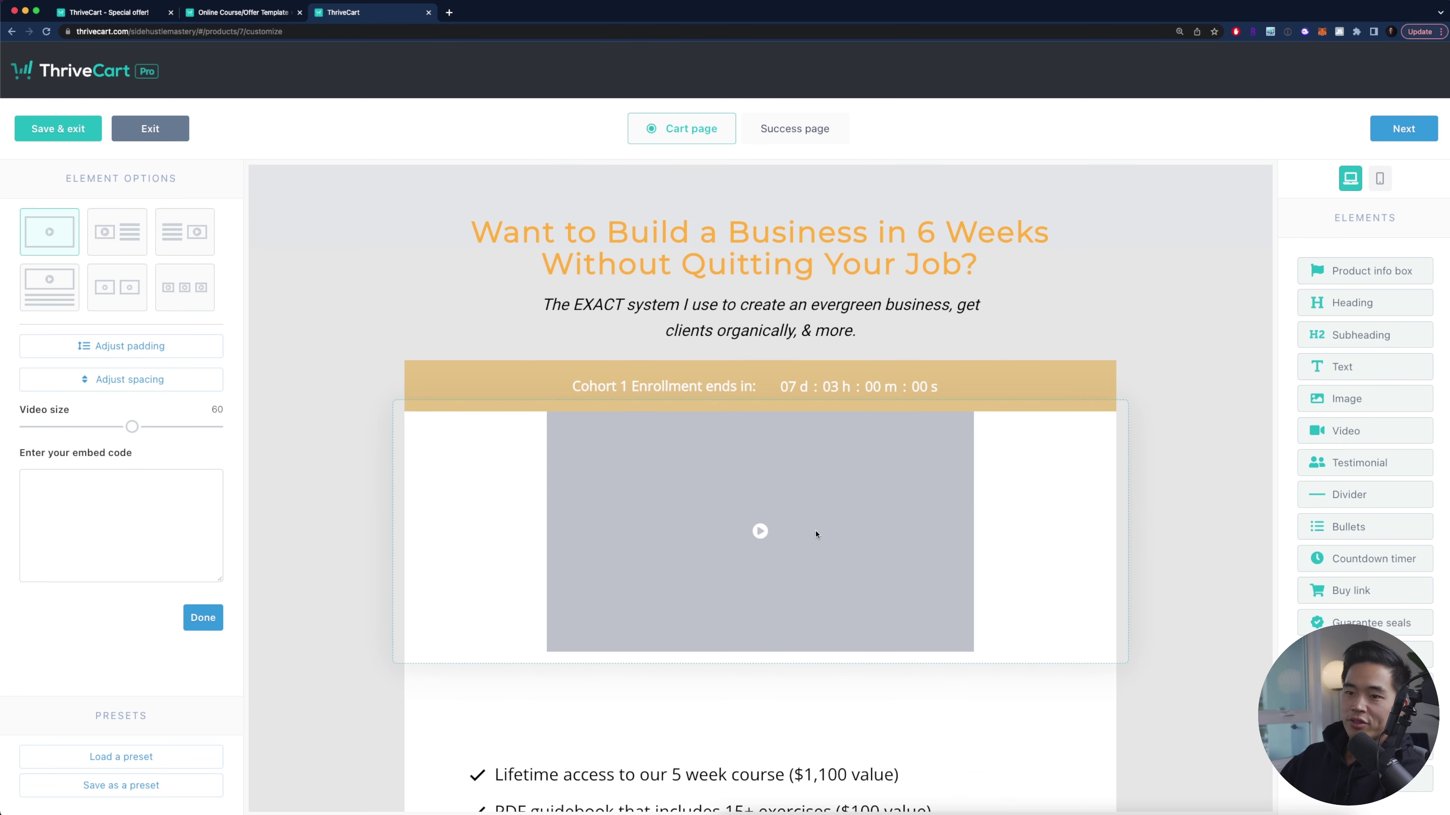
Step: Give the video block a top margin of 4 in its spacing settings
{"action": "left_click", "coordinate": [112, 494]}
{"action": "left_click", "coordinate": [122, 381]}
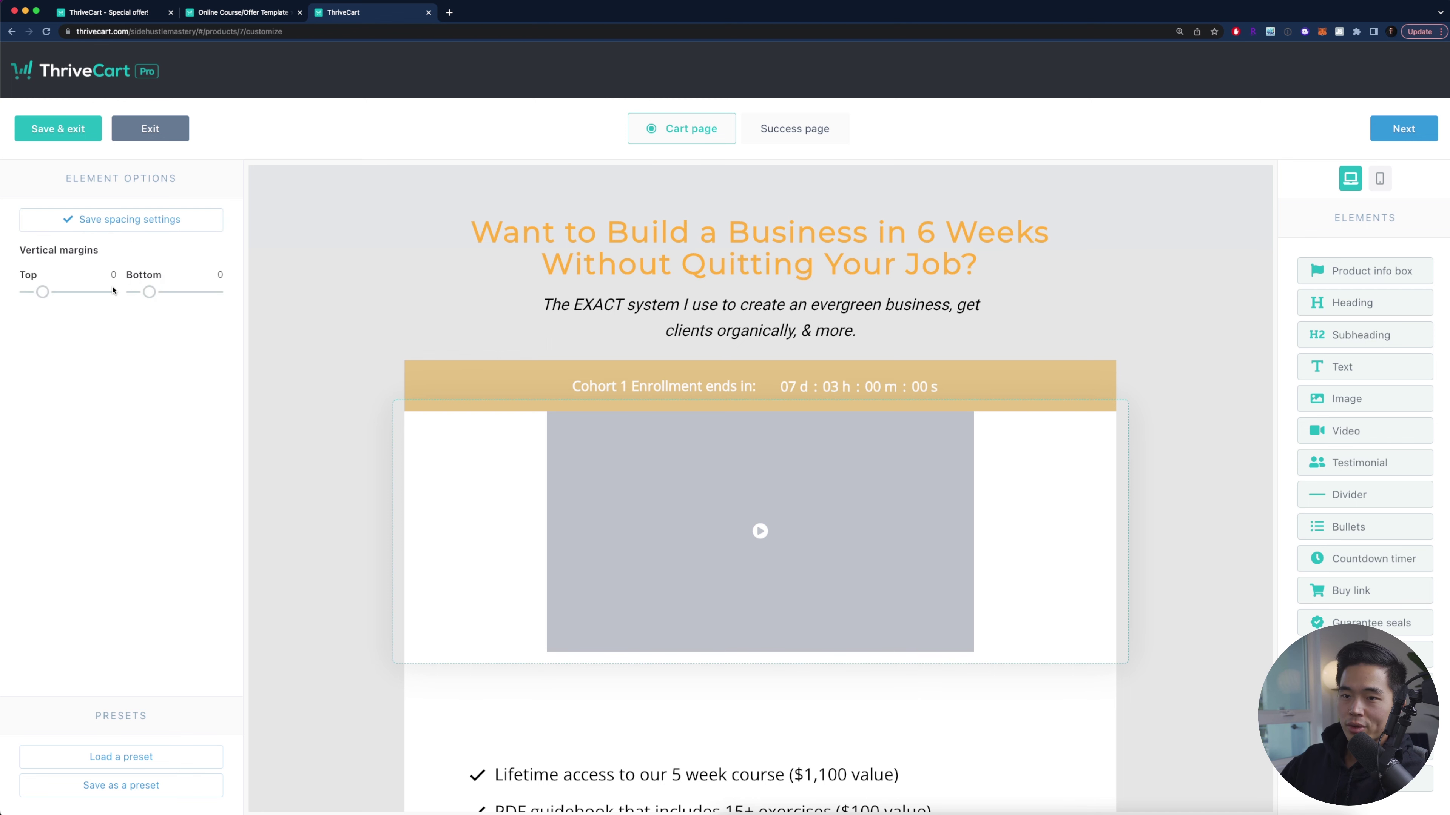
{"action": "left_click_drag", "start_coordinate": [38, 293], "coordinate": [50, 292]}
{"action": "mouse_move", "coordinate": [149, 292]}
{"action": "left_mouse_down"}
{"action": "mouse_move", "coordinate": [165, 292]}
{"action": "mouse_move", "coordinate": [128, 293]}
{"action": "left_mouse_up"}
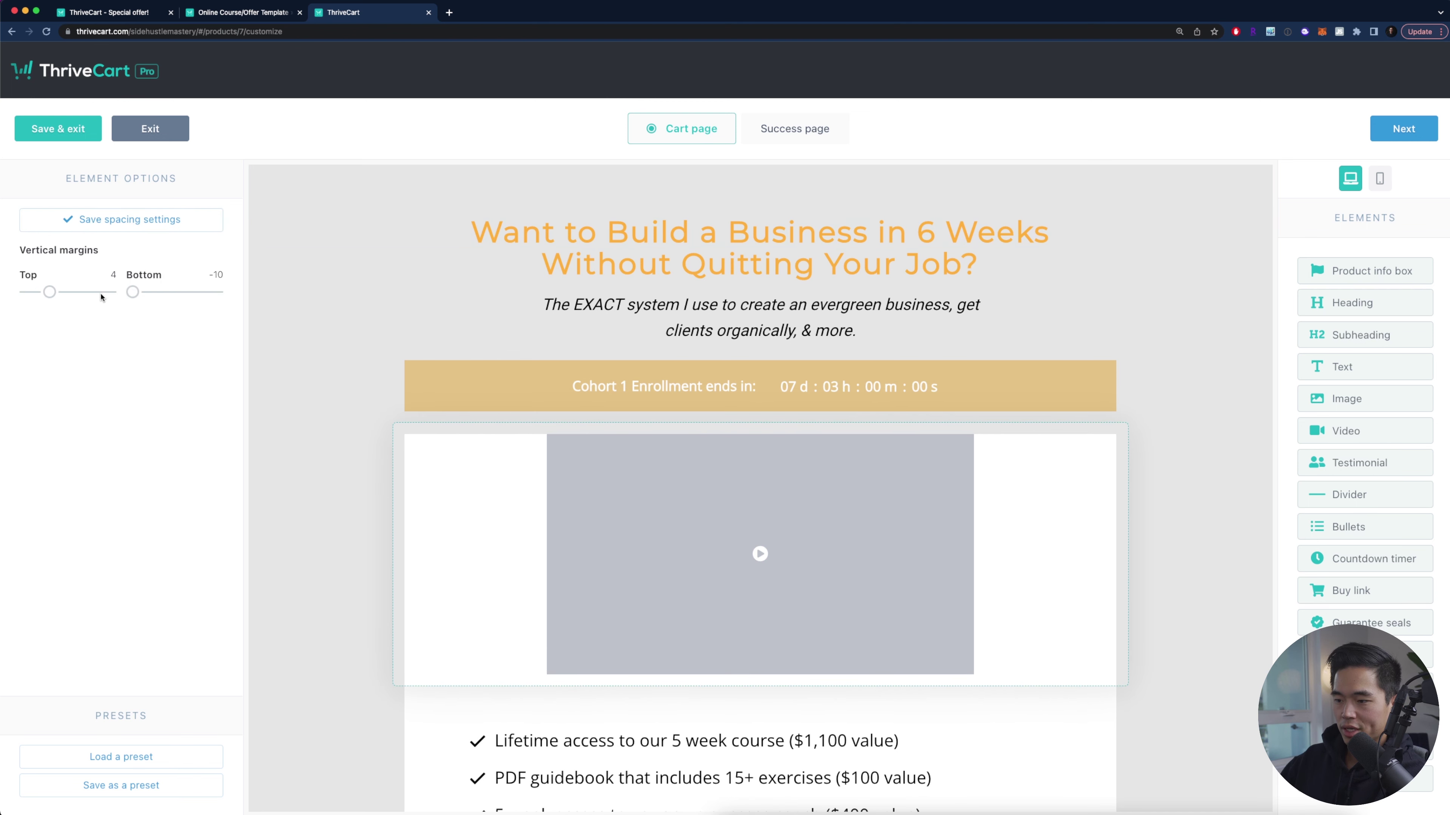
{"action": "left_click", "coordinate": [131, 220]}
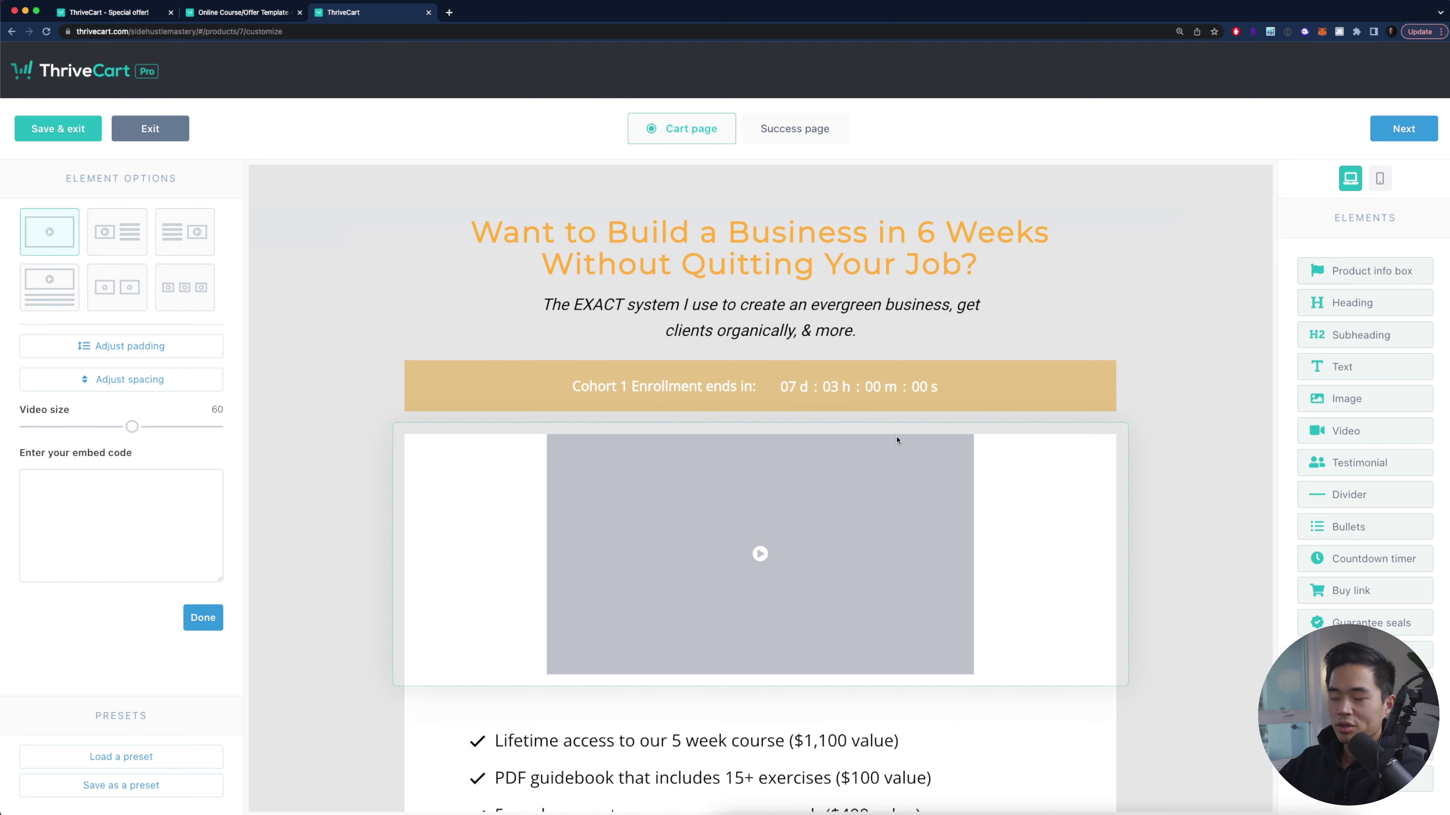
{"action": "left_click", "coordinate": [908, 428]}
{"action": "scroll", "coordinate": [971, 474], "scroll_direction": "down", "scroll_amount": 5}
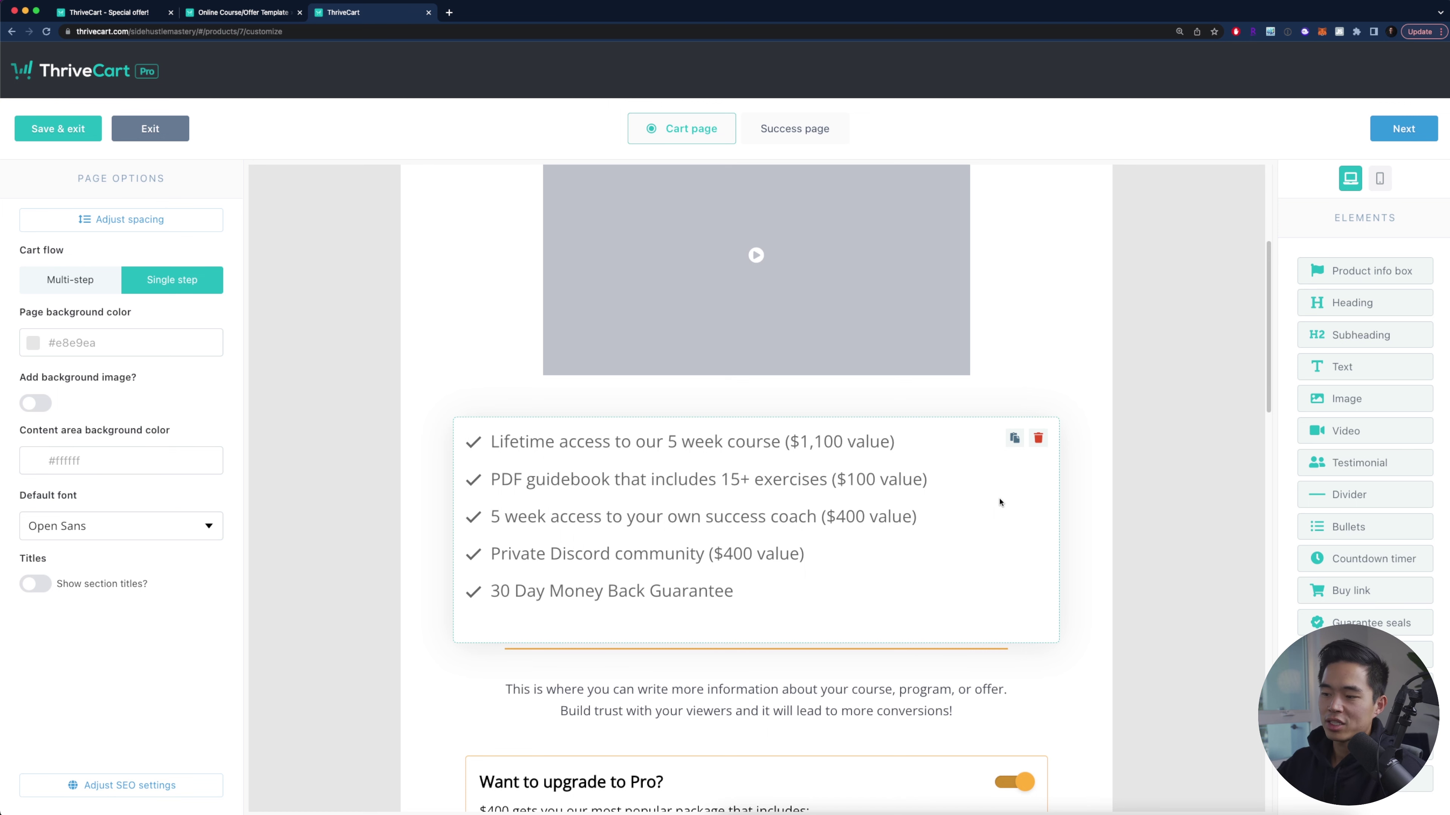
{"action": "scroll", "coordinate": [999, 502], "scroll_direction": "down", "scroll_amount": 5}
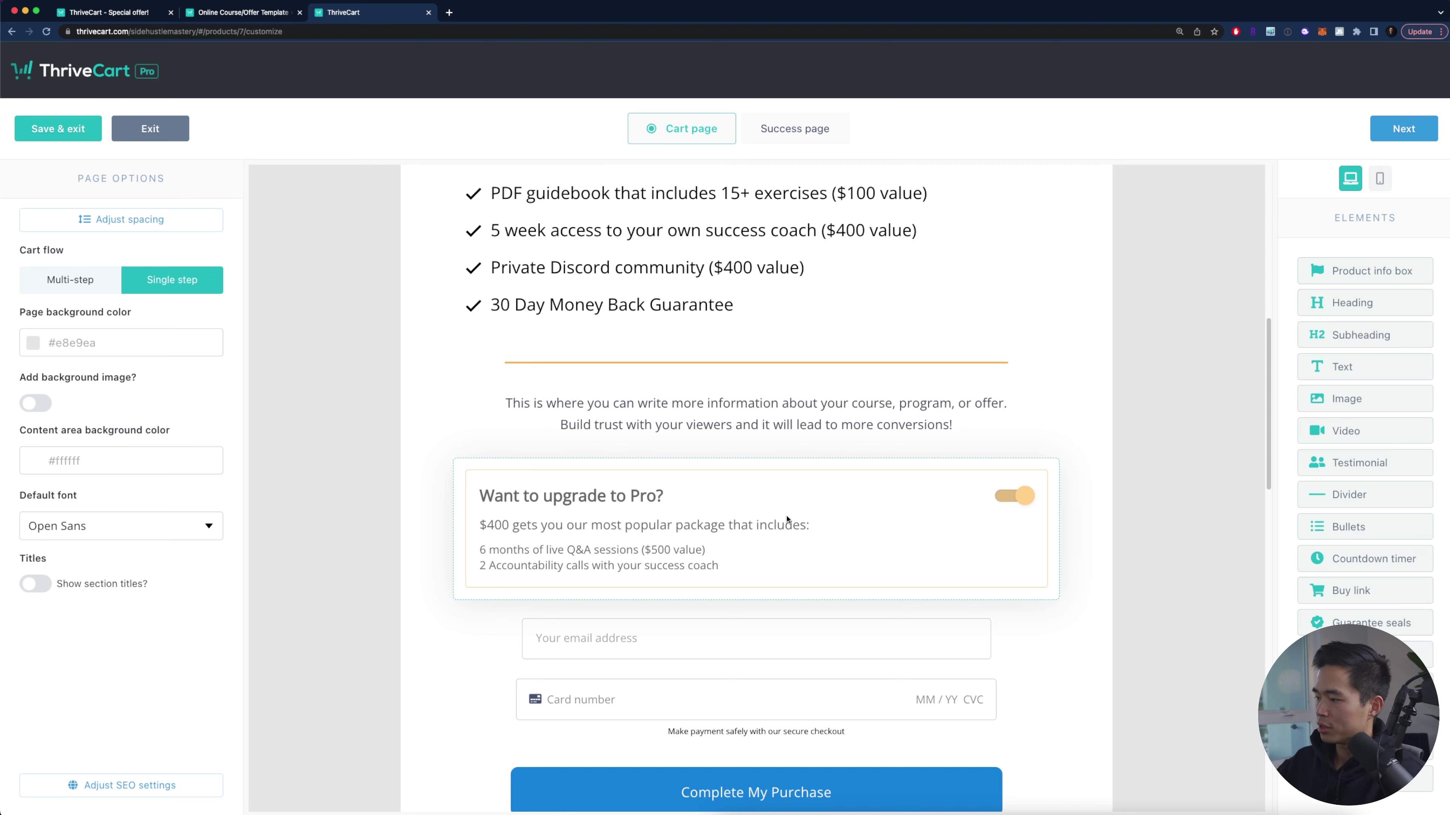
Step: Save and exit the cart editor, pick the Standard cart type, and return to Design
{"action": "left_click", "coordinate": [52, 135]}
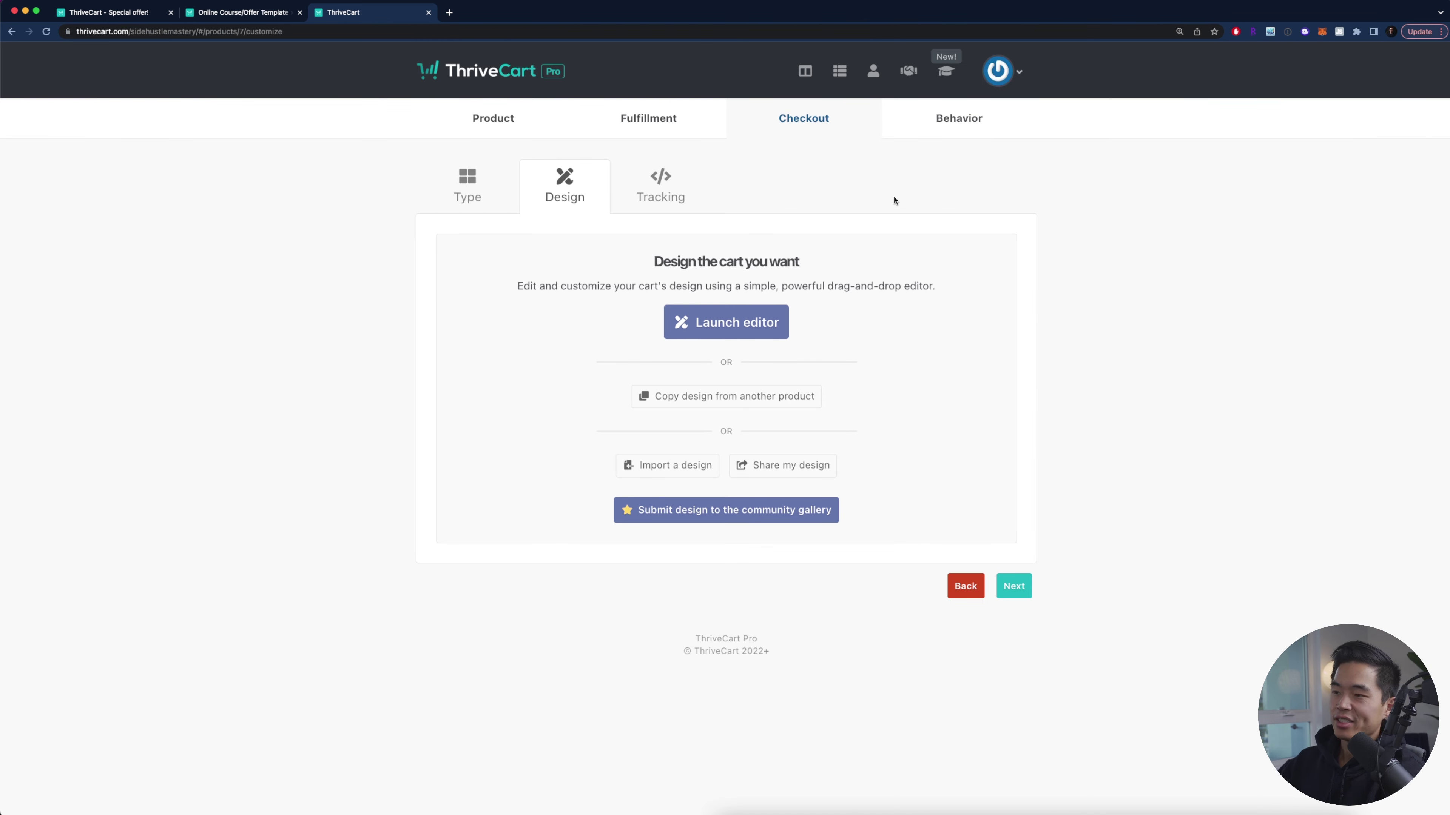
{"action": "left_click", "coordinate": [959, 119]}
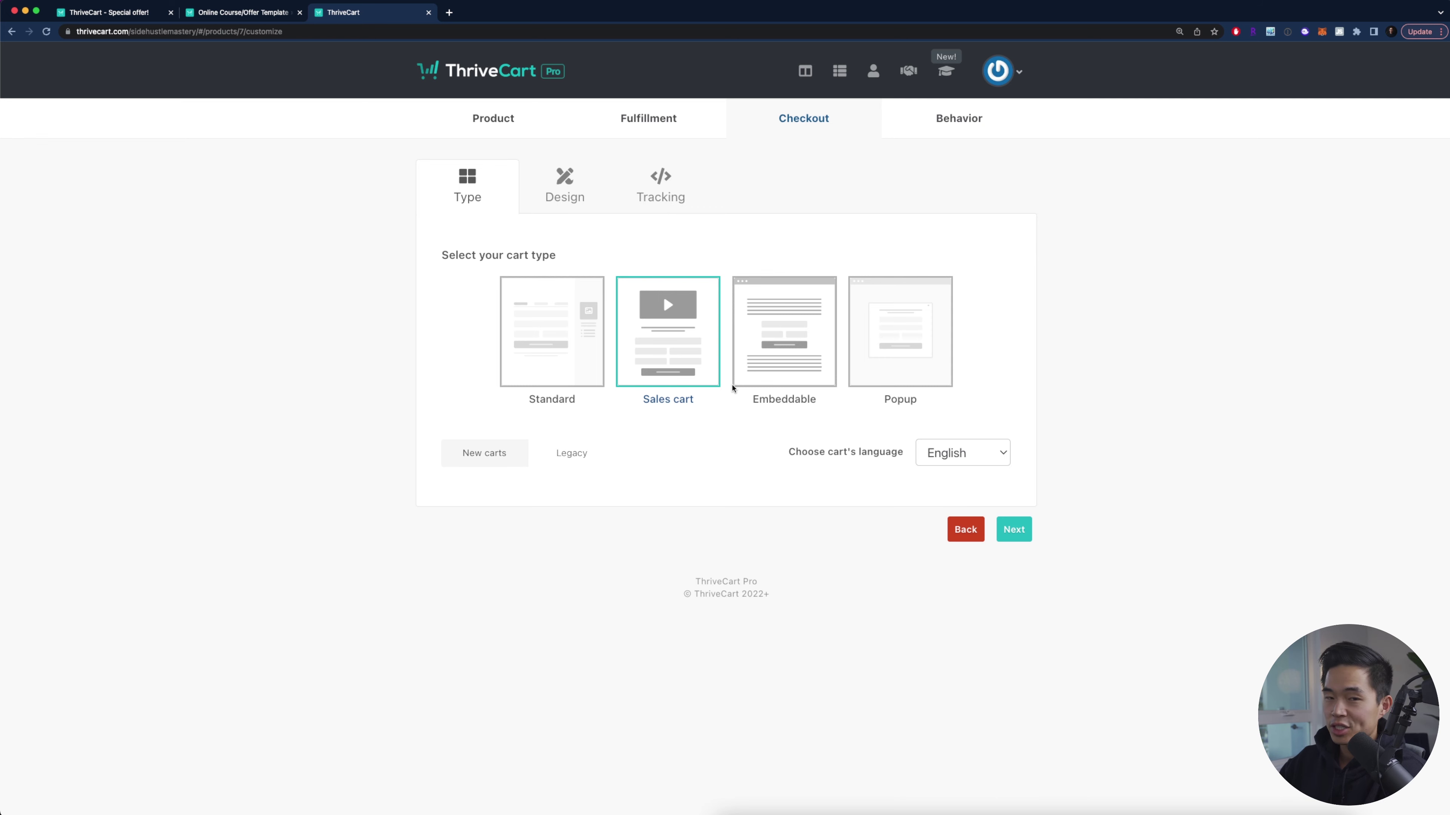
{"action": "left_click", "coordinate": [583, 358]}
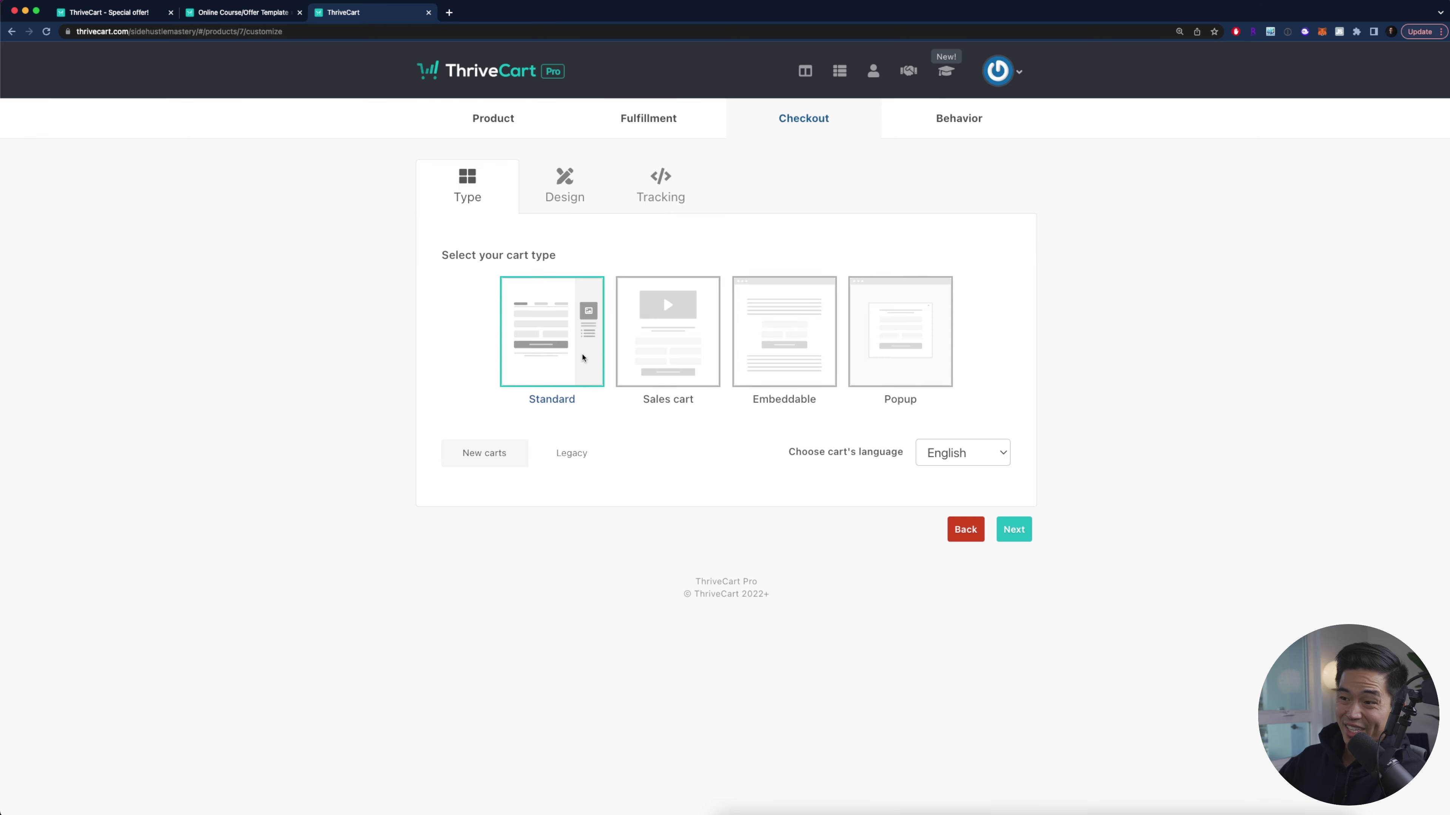
{"action": "left_click", "coordinate": [573, 177]}
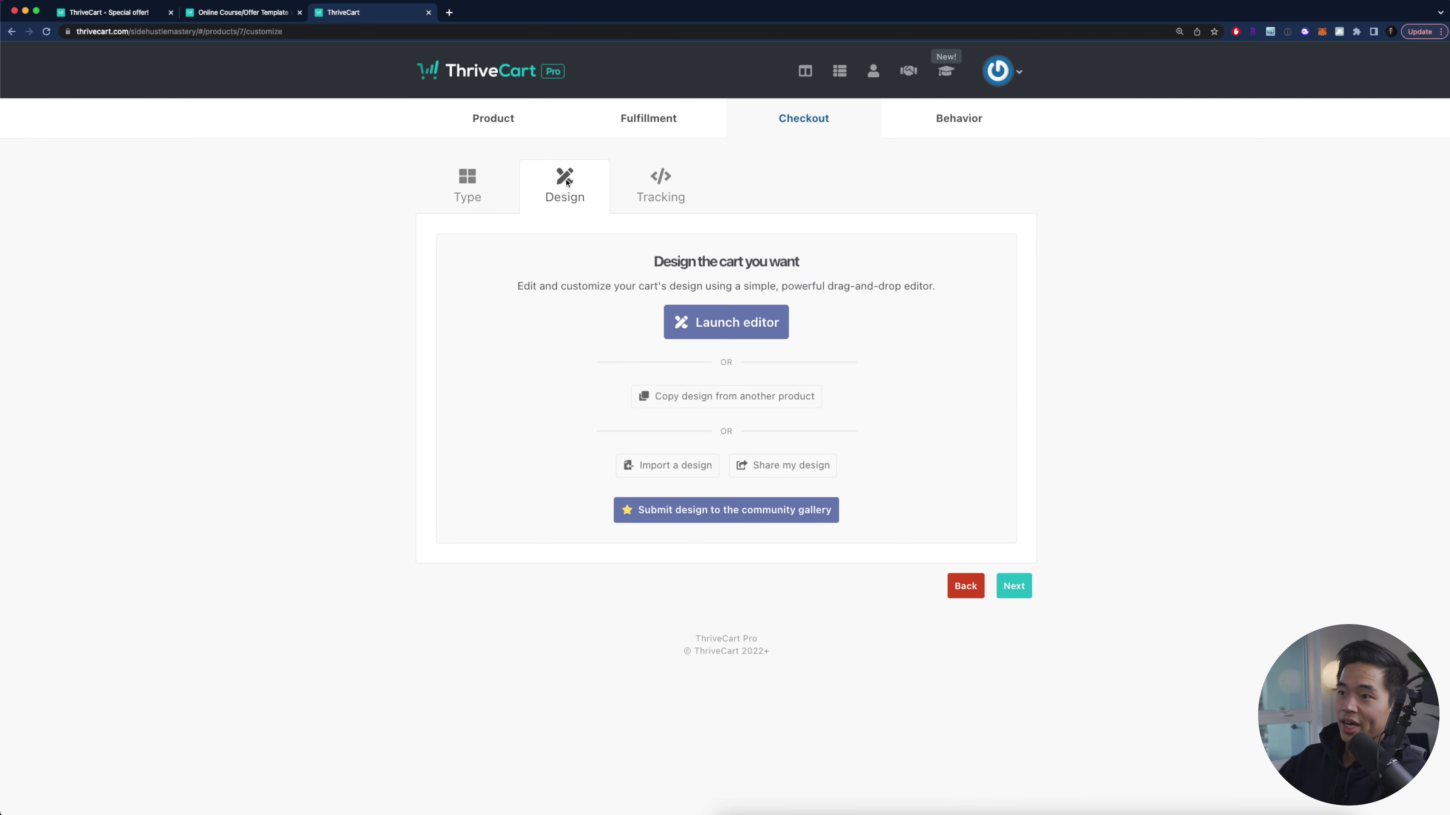
Step: Launch the cart editor and review the Standard-layout page with its headline, countdown bar and video
{"action": "left_click", "coordinate": [748, 324]}
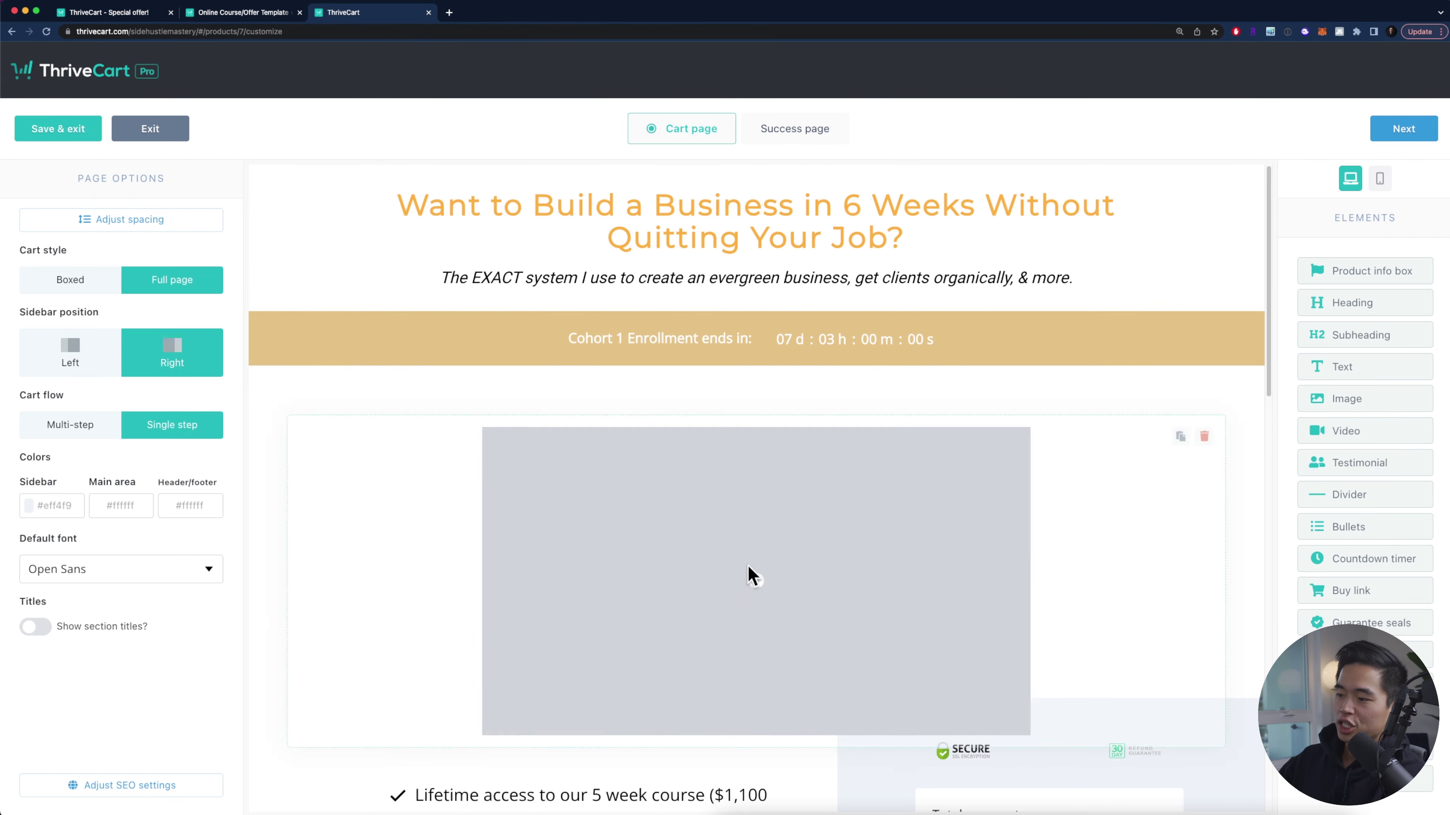
{"action": "scroll", "coordinate": [509, 530], "scroll_direction": "down", "scroll_amount": 5}
{"action": "scroll", "coordinate": [510, 530], "scroll_direction": "down", "scroll_amount": 5}
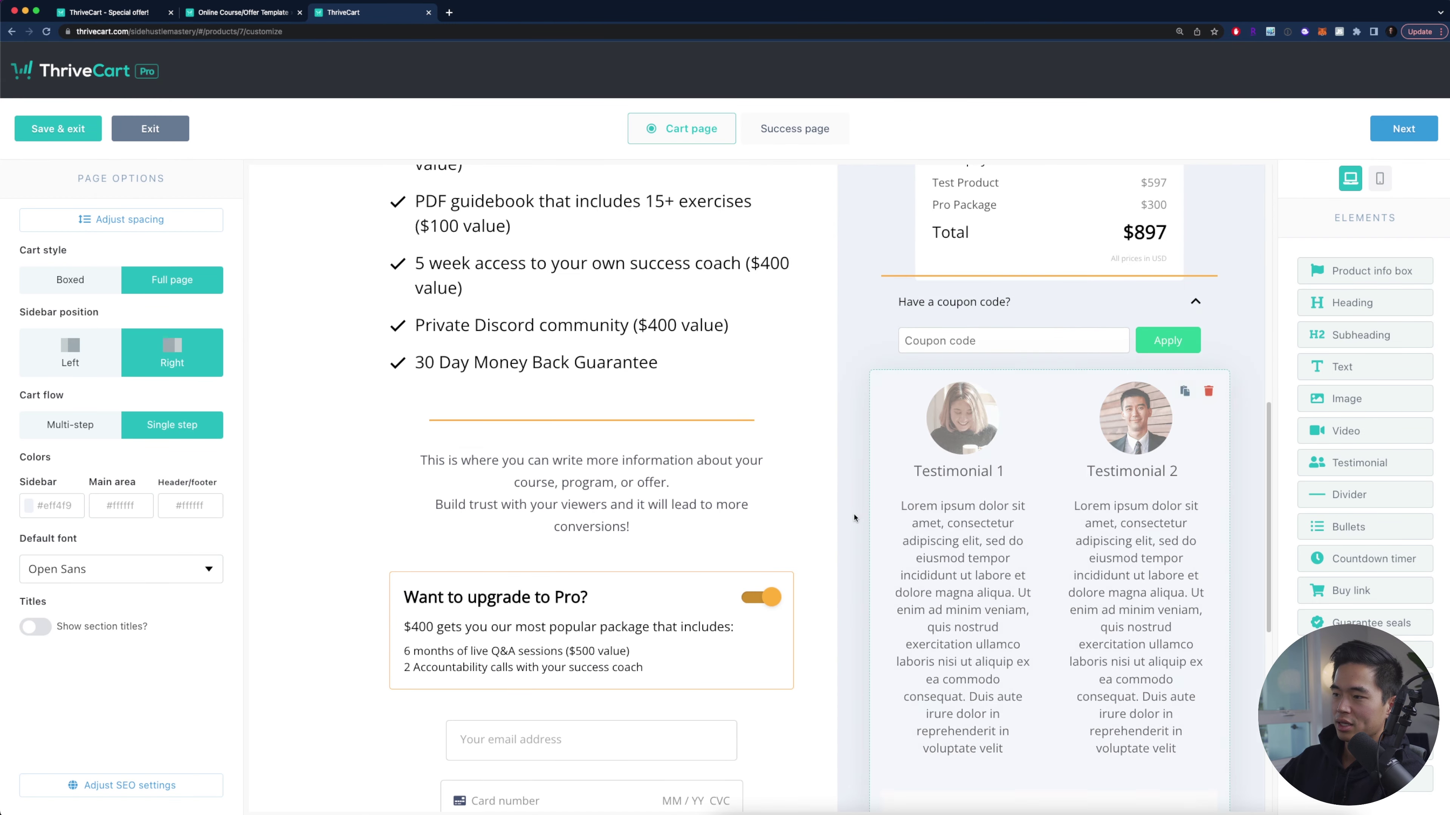
{"action": "scroll", "coordinate": [708, 558], "scroll_direction": "down", "scroll_amount": 10}
{"action": "scroll", "coordinate": [770, 654], "scroll_direction": "up", "scroll_amount": 20}
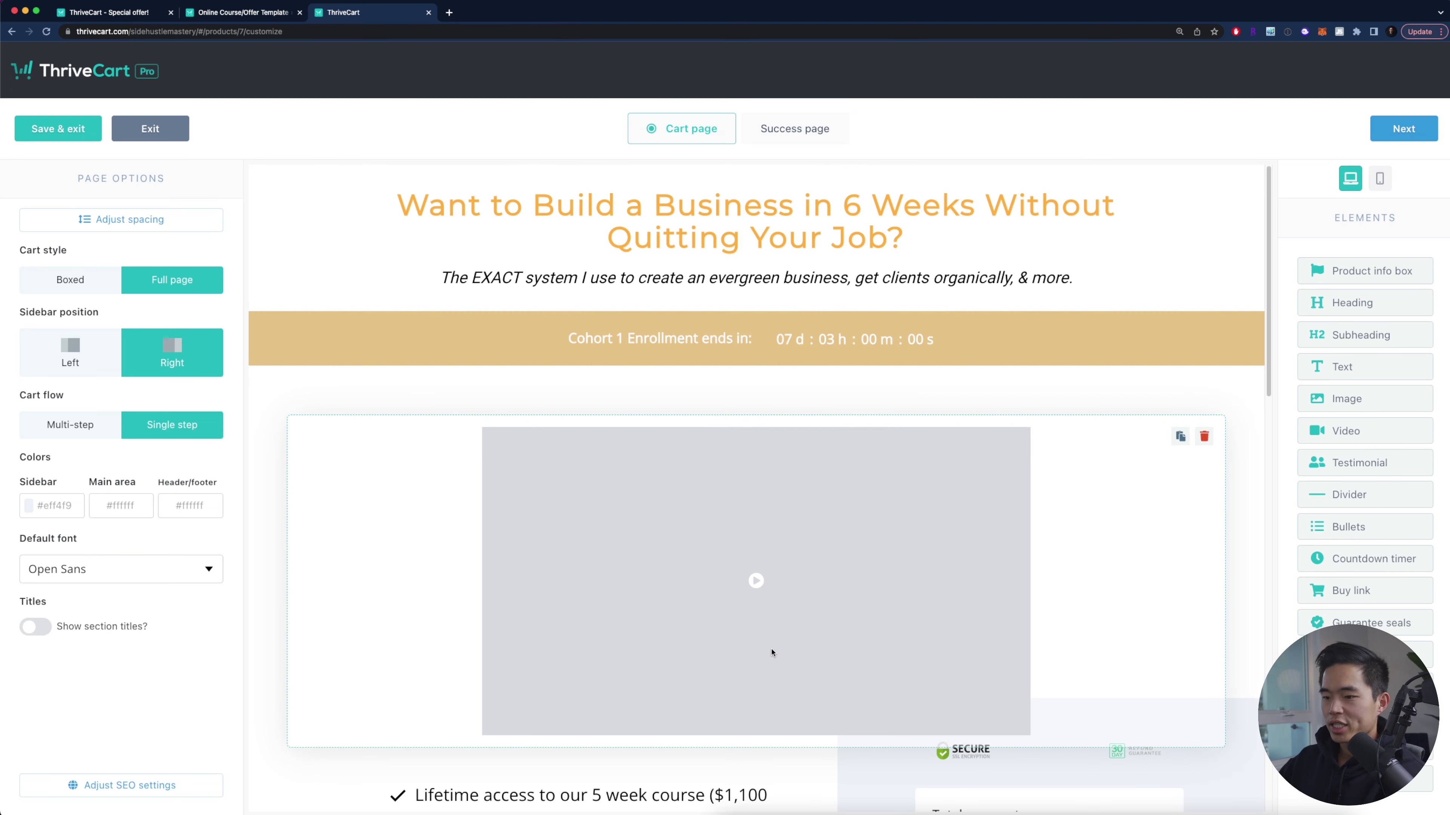